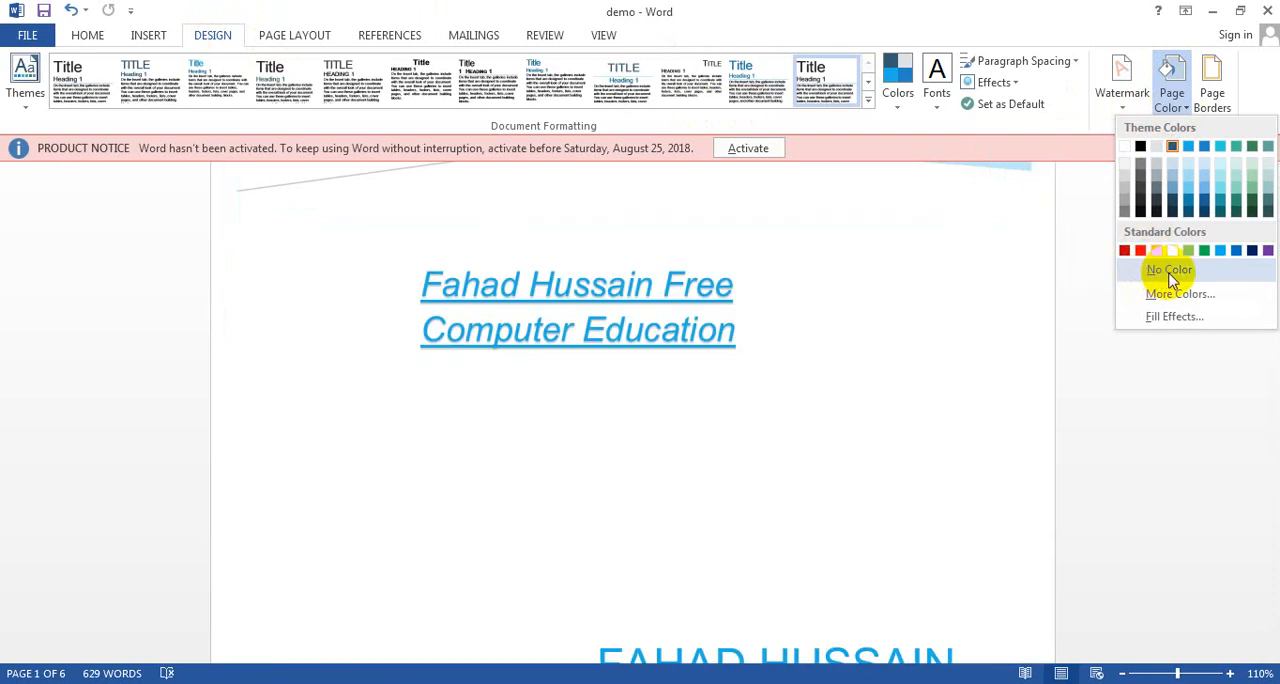
Step: Remove the page background color from the document
left_click(1166, 272)
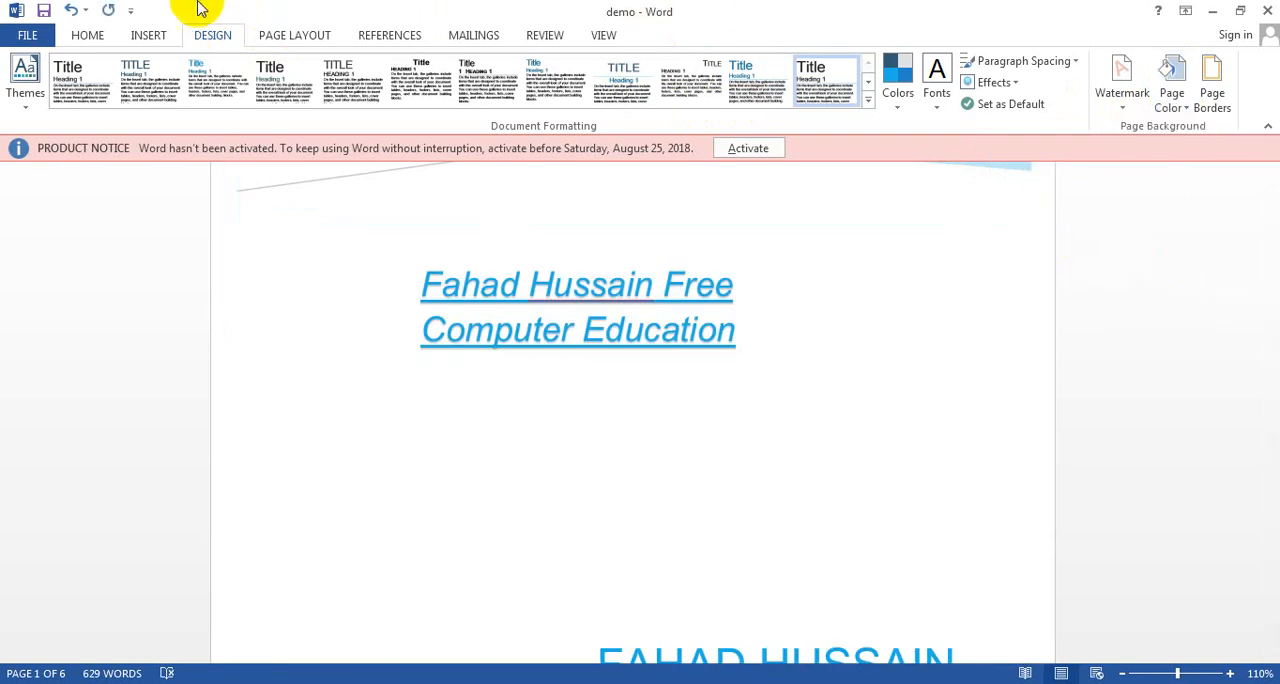
Step: Apply the Narrow margin preset (0.5" on all sides) to the section containing page 2
left_click(300, 40)
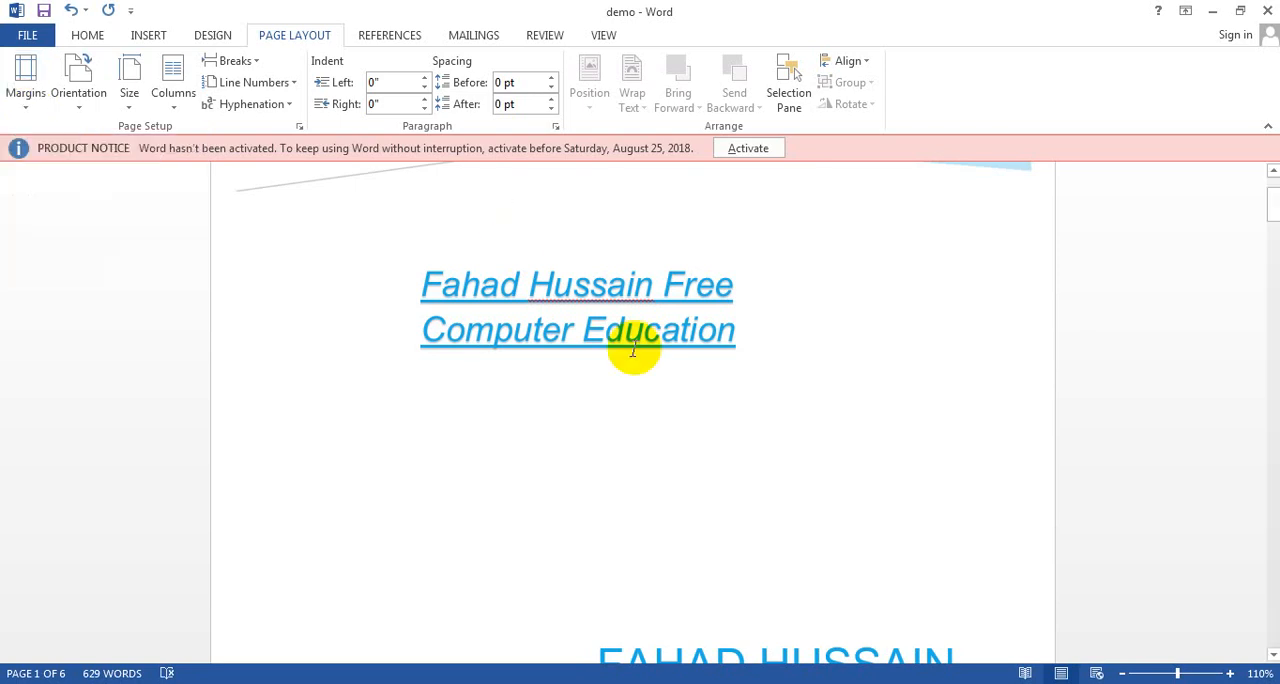
left_click(1270, 295)
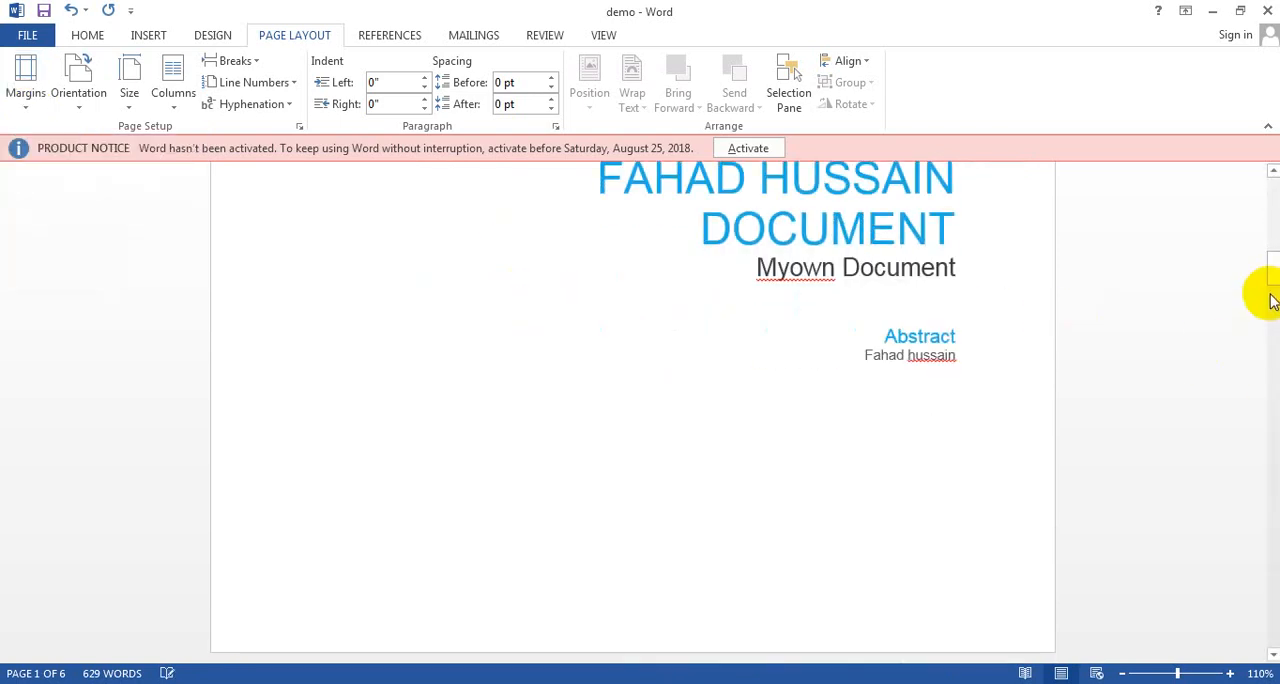
left_click(1270, 295)
left_click_drag(1270, 269, 1270, 277)
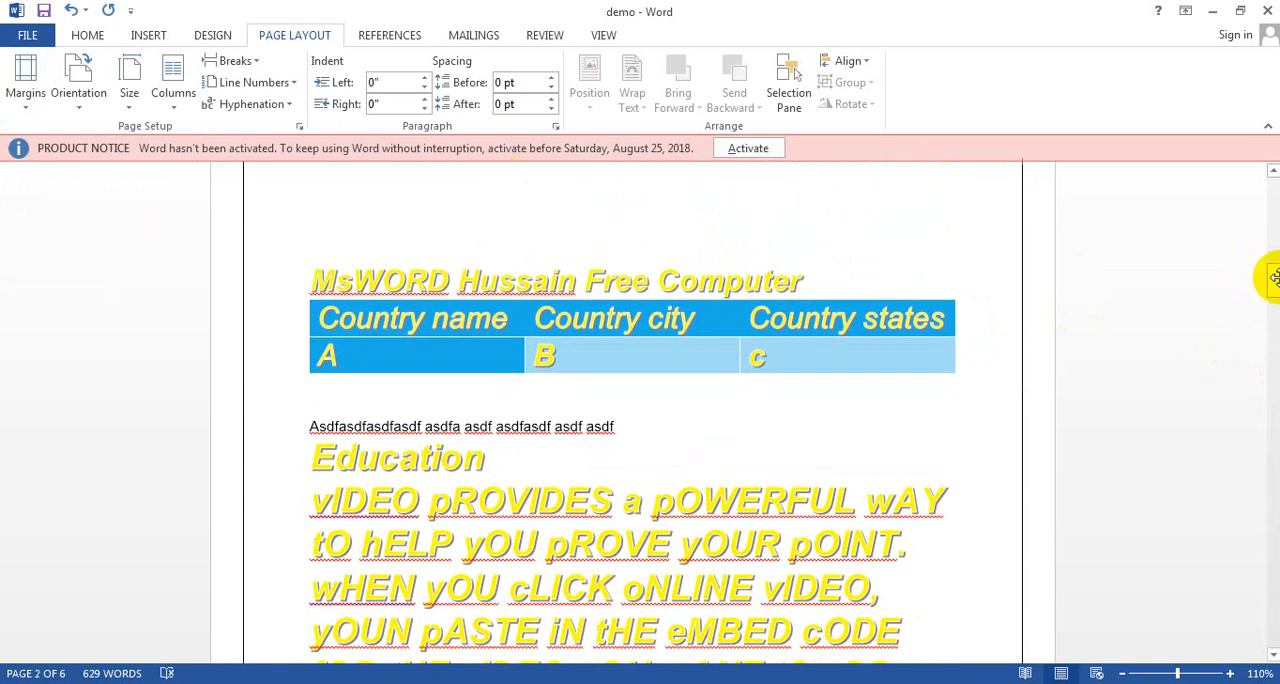
left_click_drag(1273, 280, 1210, 266)
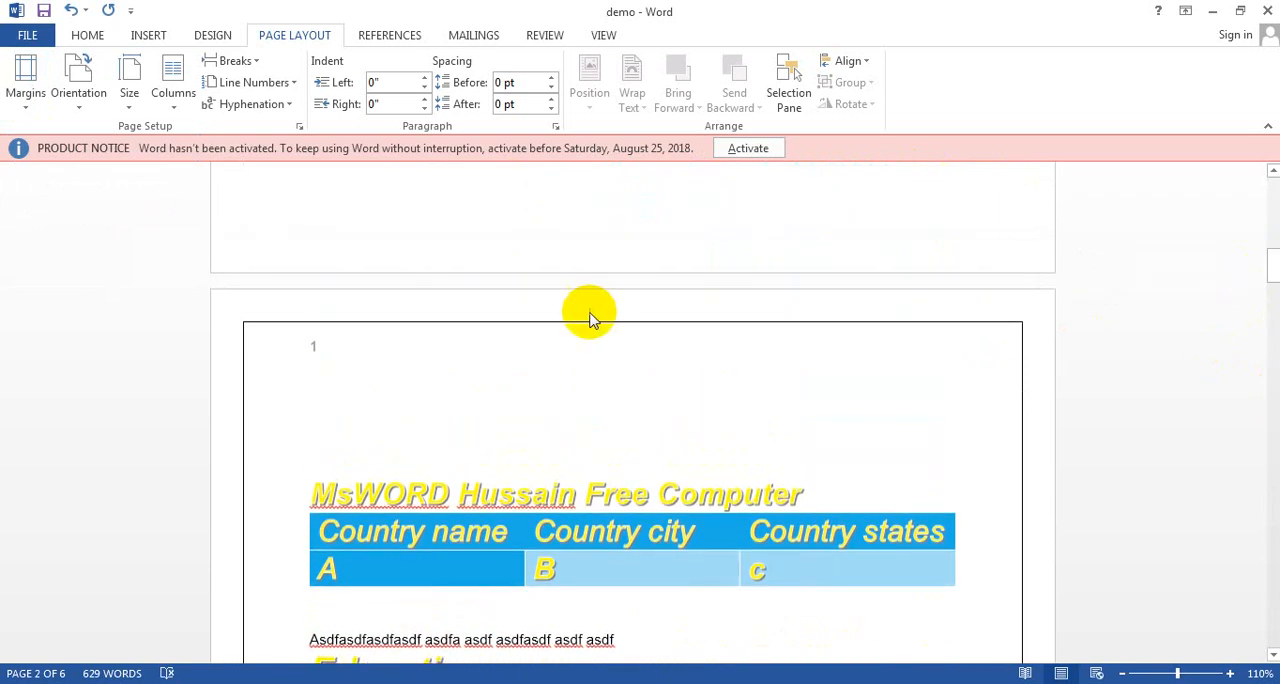
left_click(347, 404)
scroll(347, 404, "up", 10)
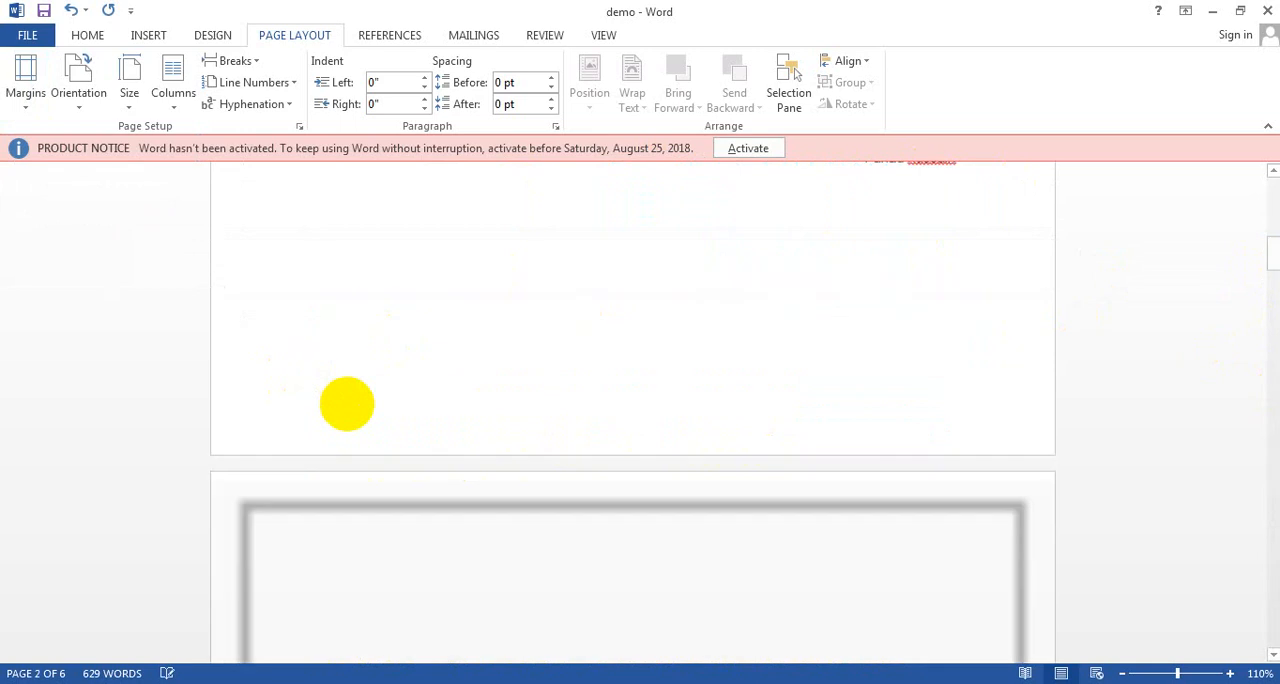
scroll(347, 404, "down", 5)
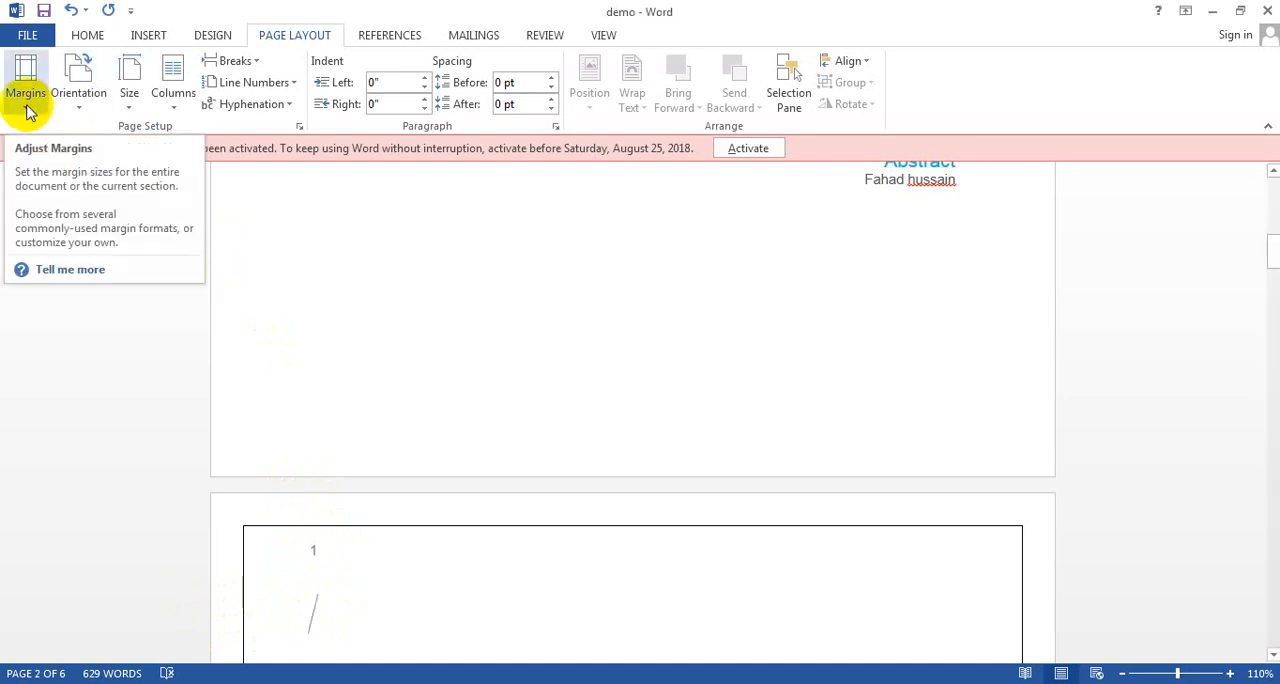
left_click(26, 100)
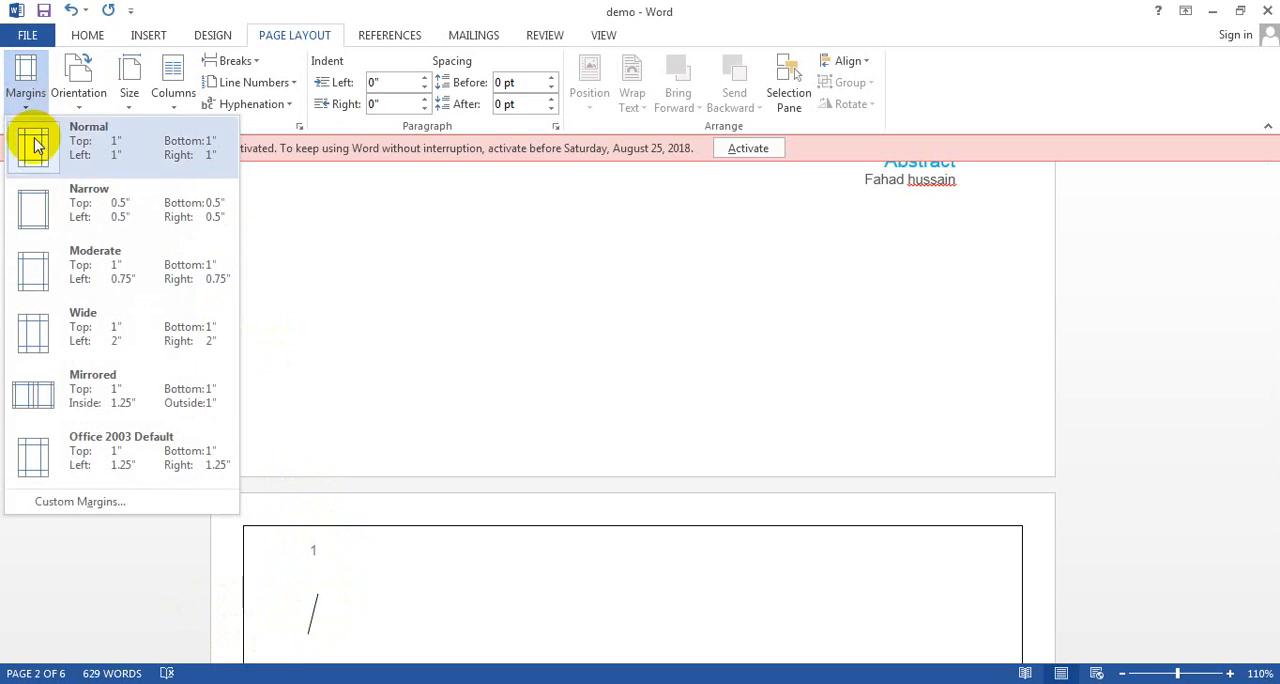
left_click(35, 228)
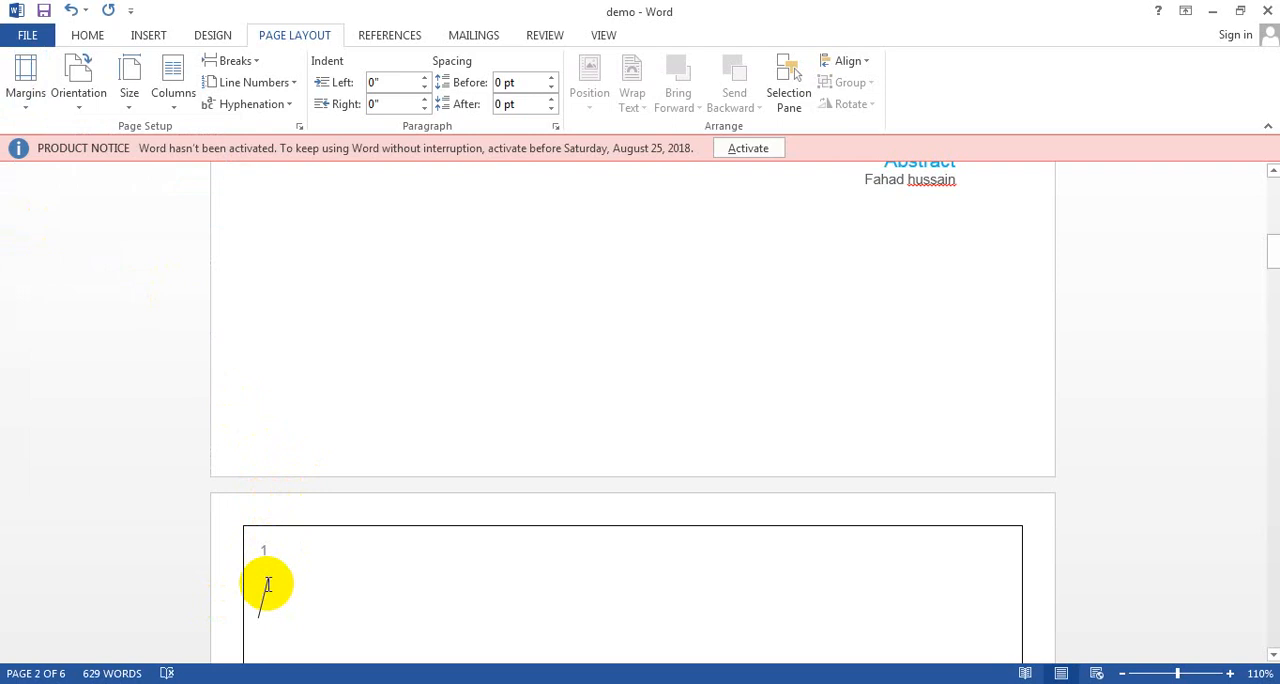
Step: Enter the sample text "ssss" on the first line of page 2
type("ss")
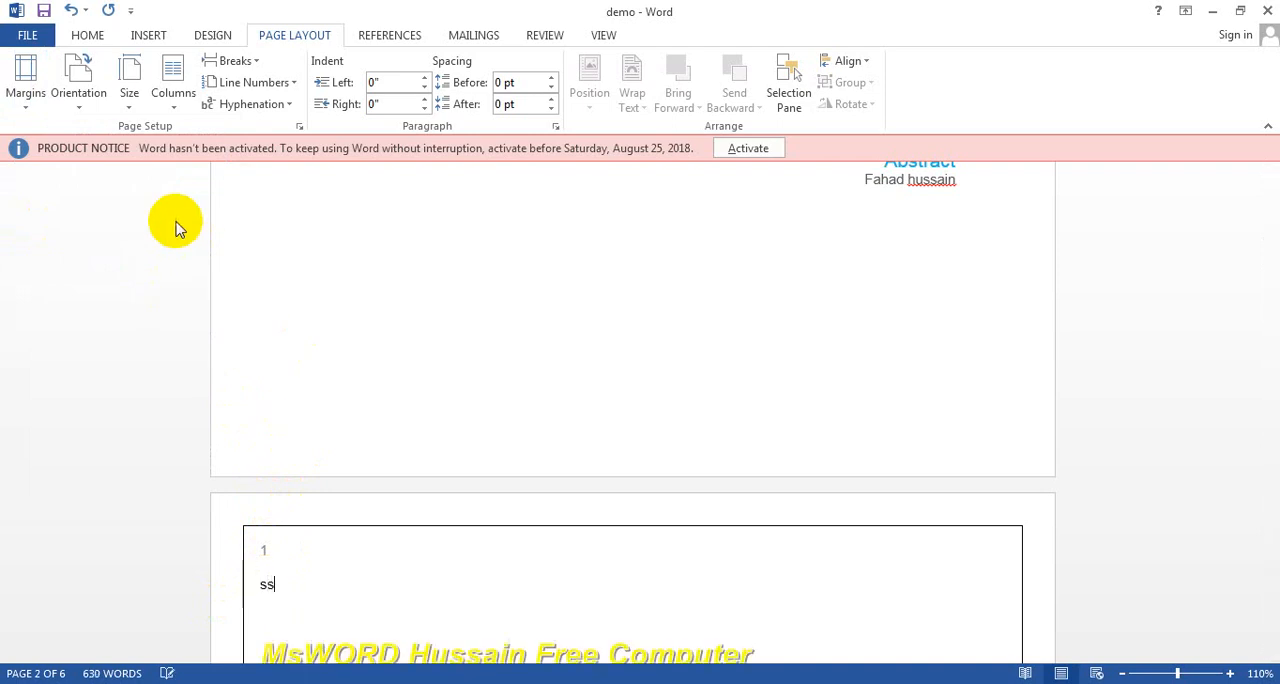
type("ss")
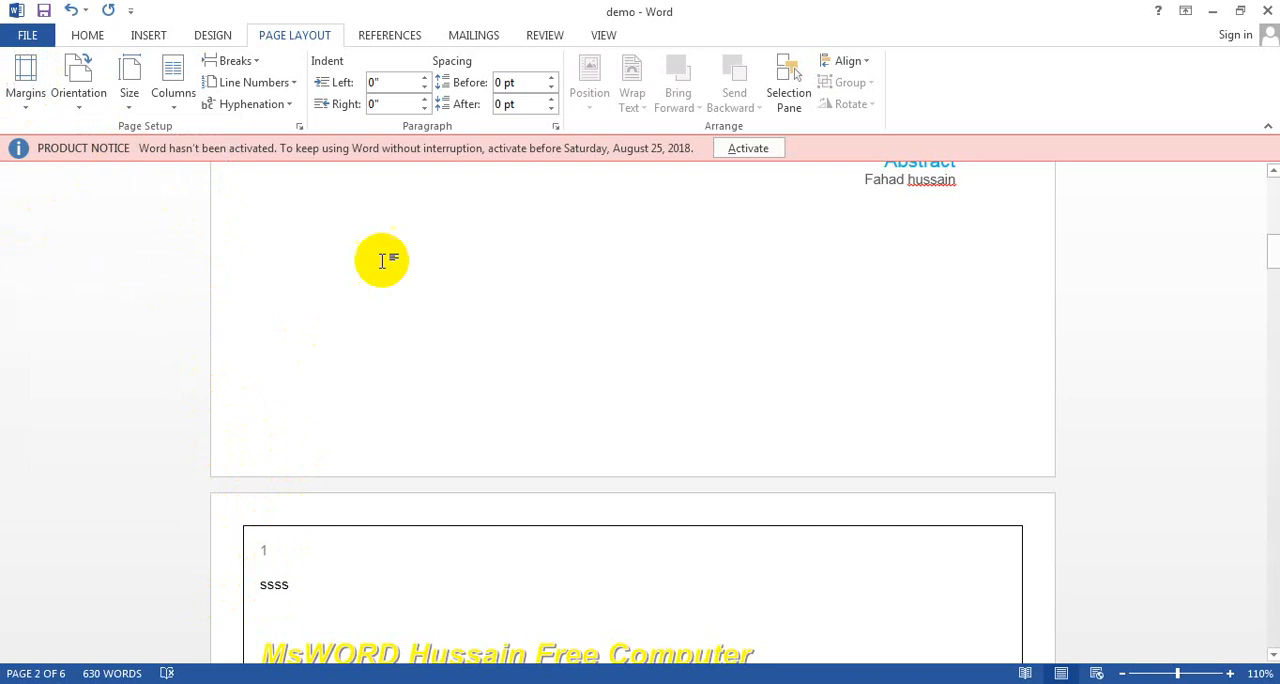
key("ctrl+a")
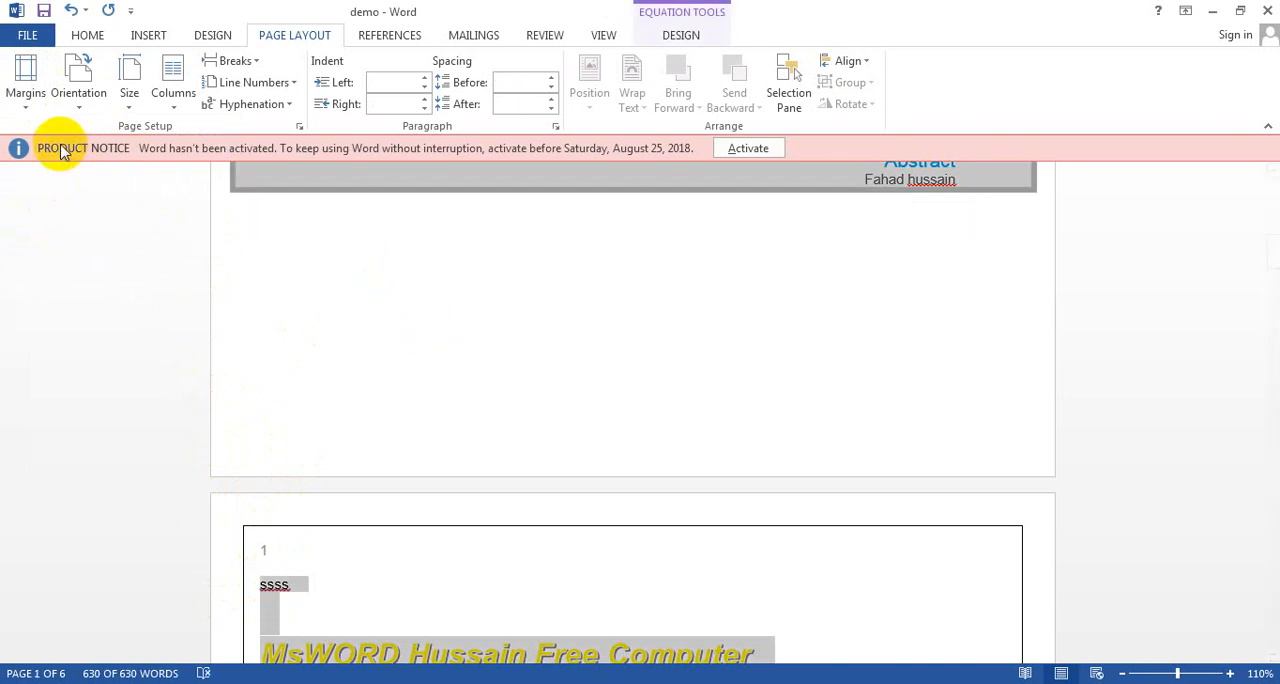
left_click(25, 113)
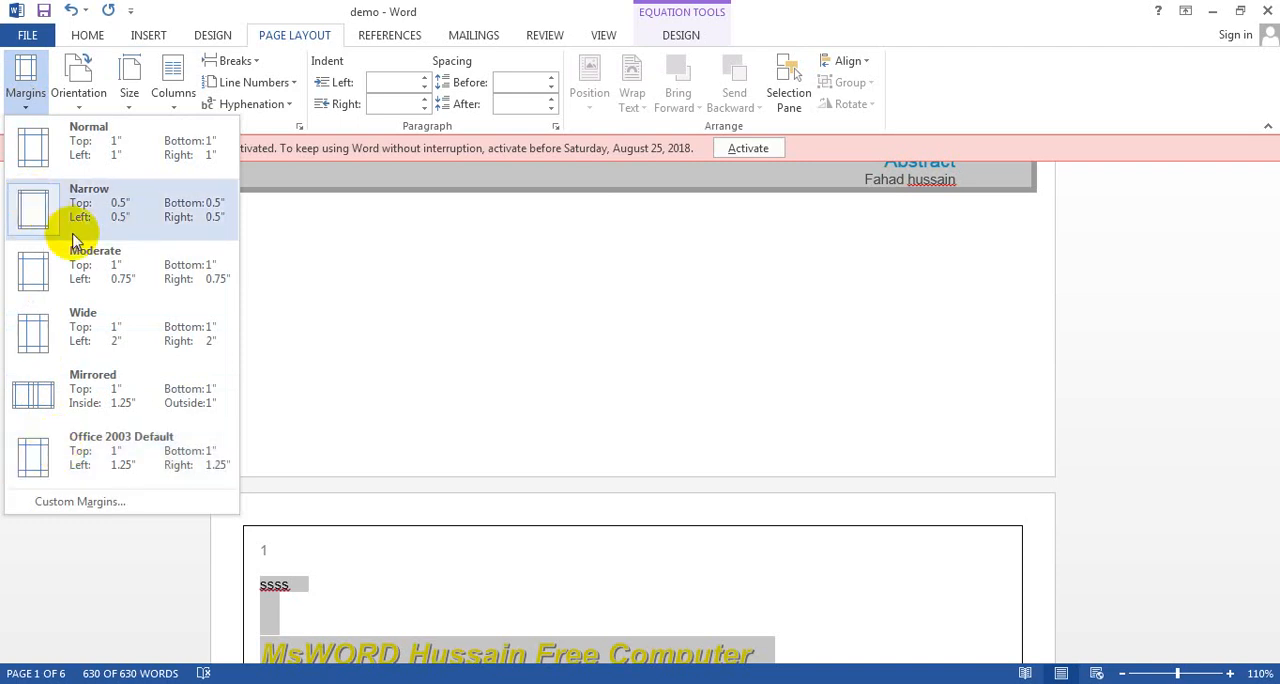
left_click(423, 313)
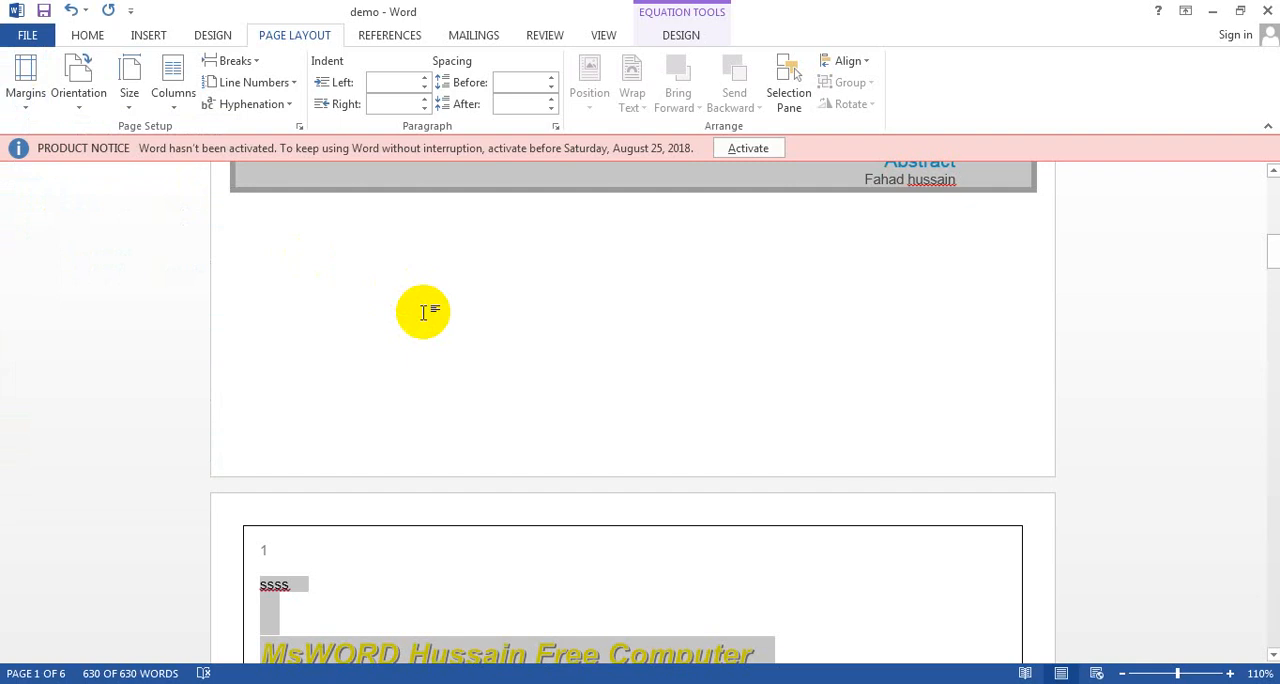
Step: Create a new blank document and enter a line with the instructor's name followed by "Free Computer Education"
key("ctrl+n")
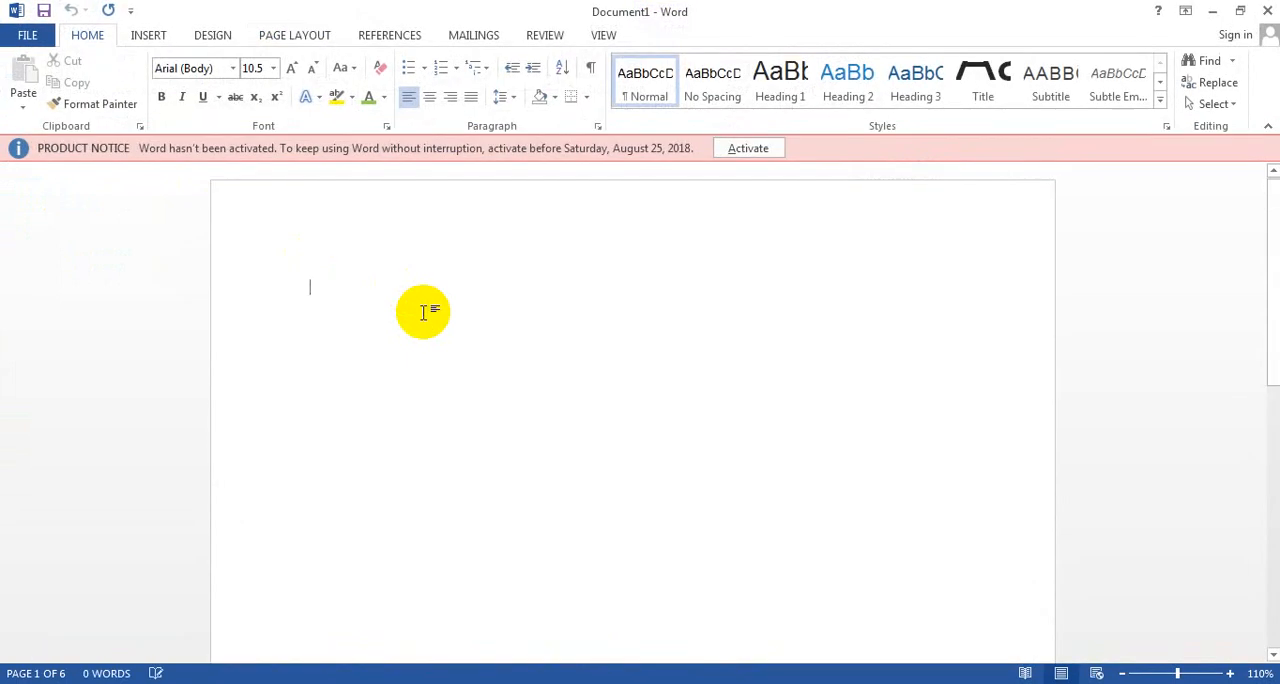
left_click(294, 42)
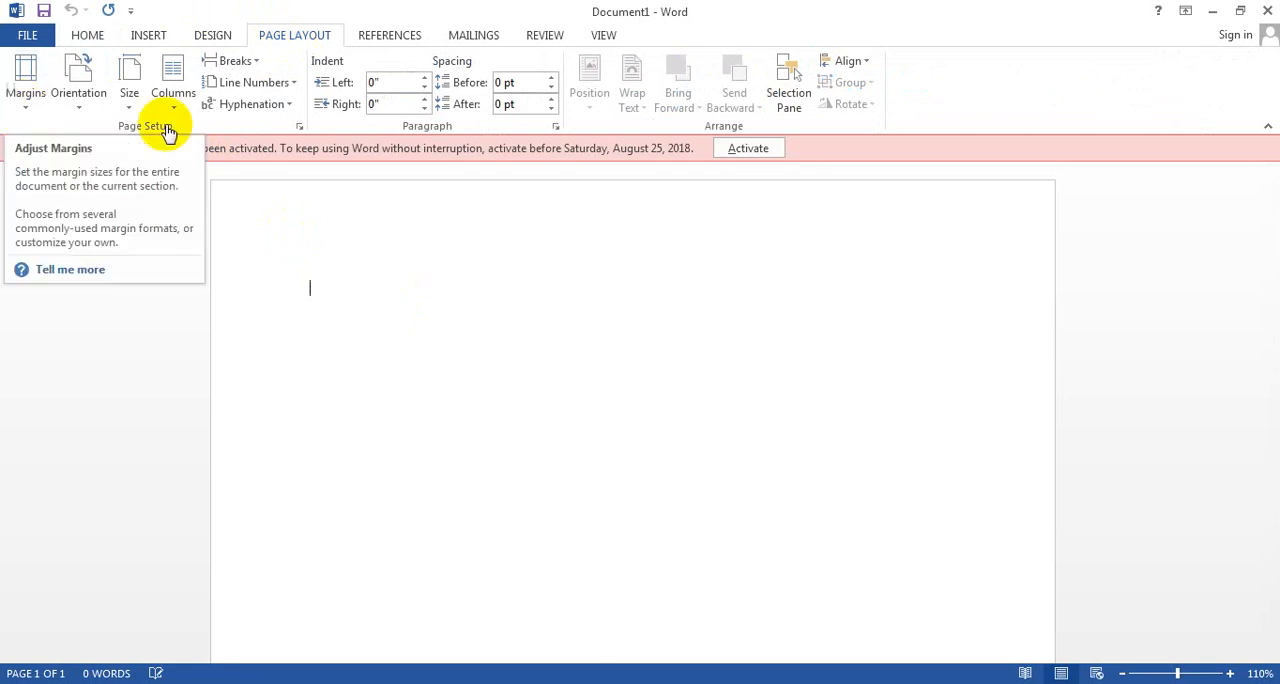
type("Fag")
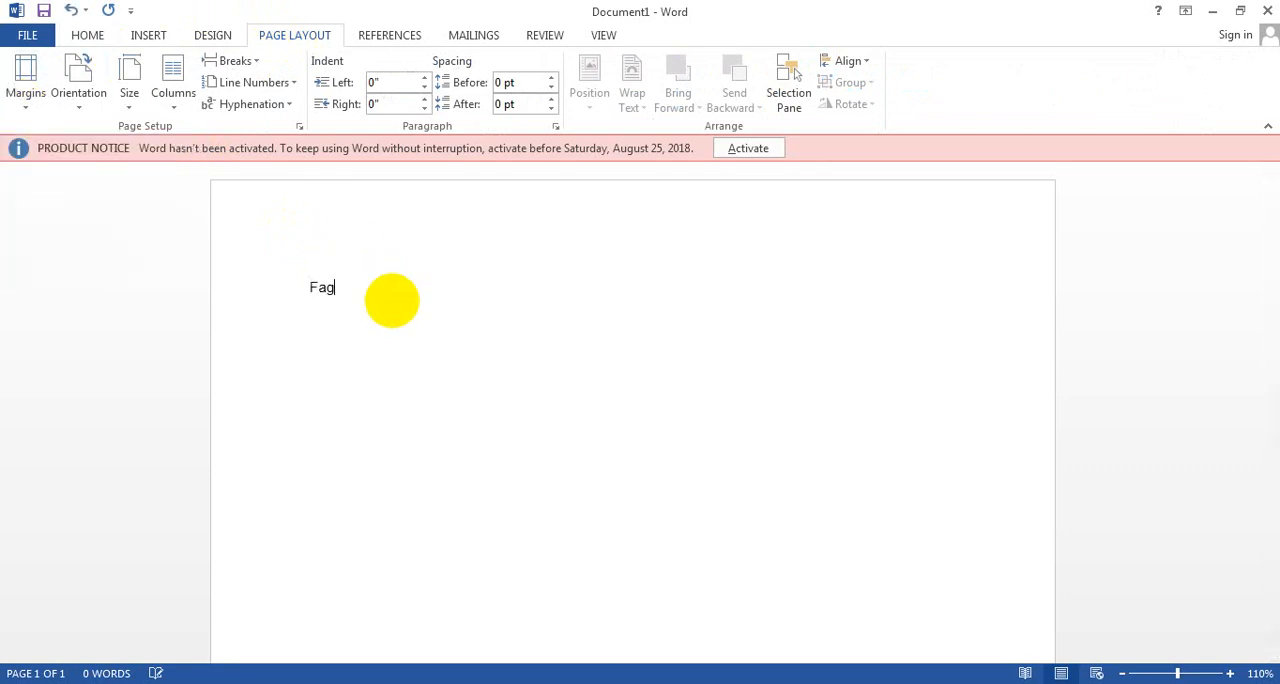
type("a")
key("BackSpace")
key("BackSpace")
key("BackSpace")
type("ha")
key("BackSpace")
type("d Hussain Free Cm")
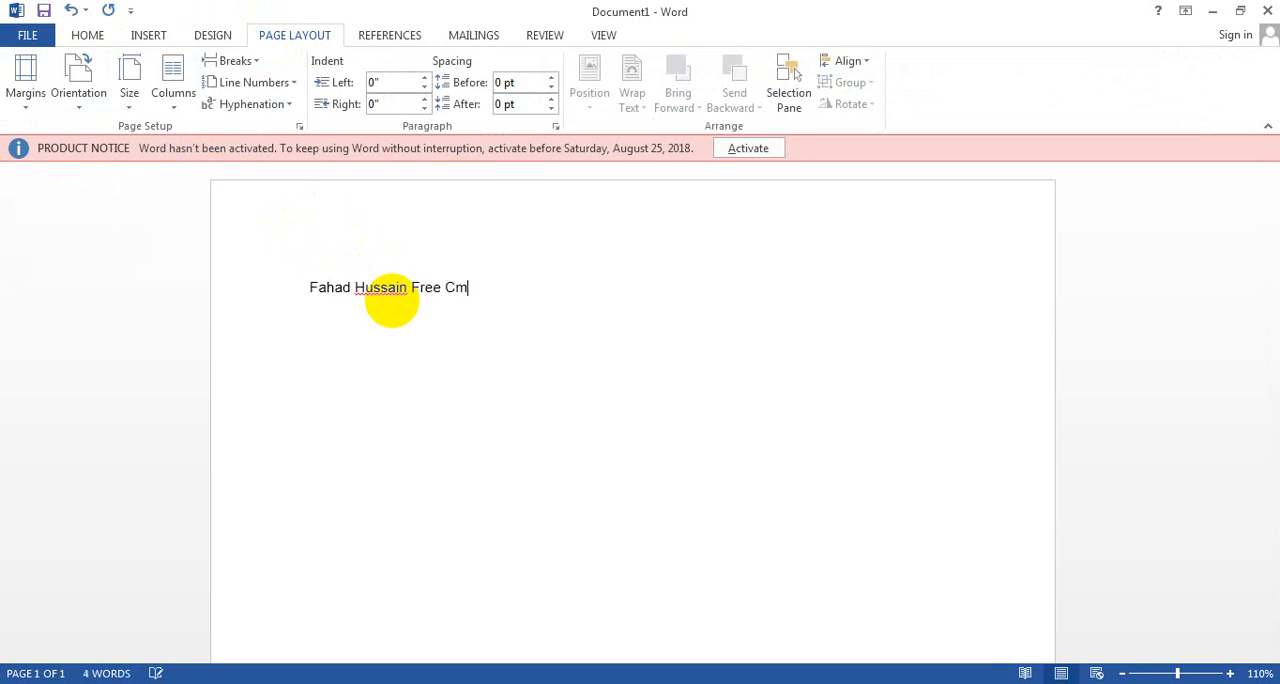
key("BackSpace")
type("ompuer")
key("BackSpace")
key("BackSpace")
type("ter Education")
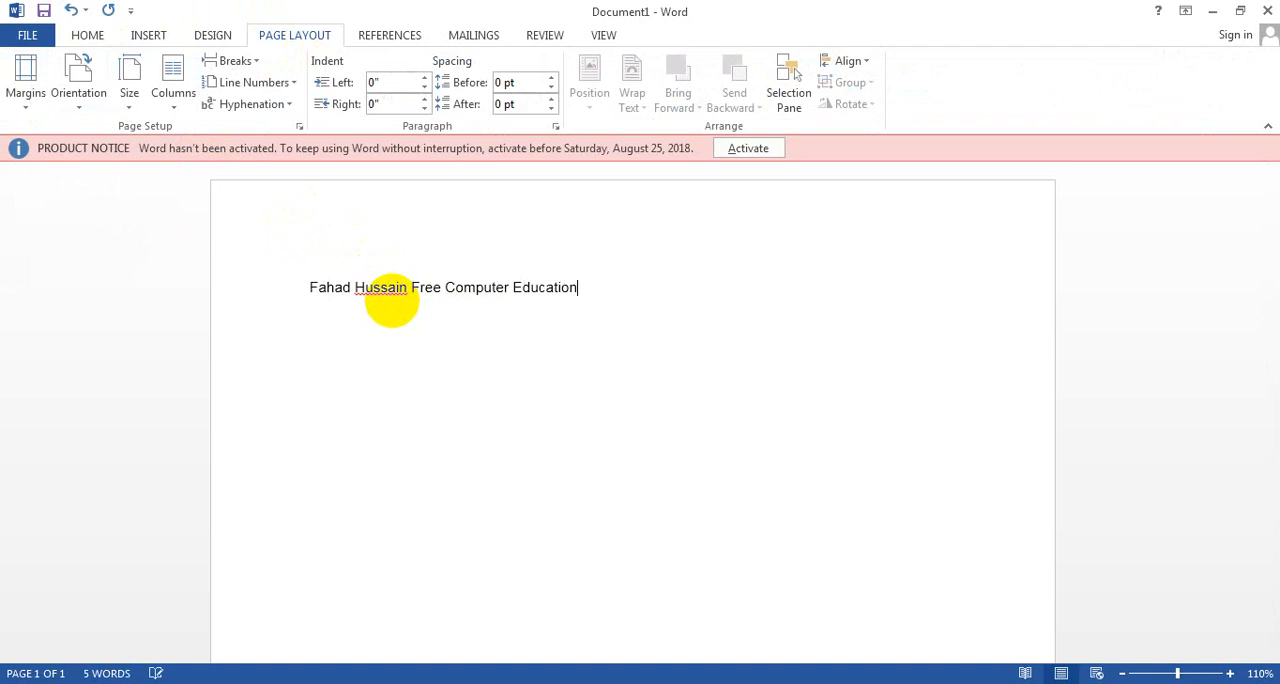
Step: Apply the Narrow margin preset to the new document
left_click(27, 98)
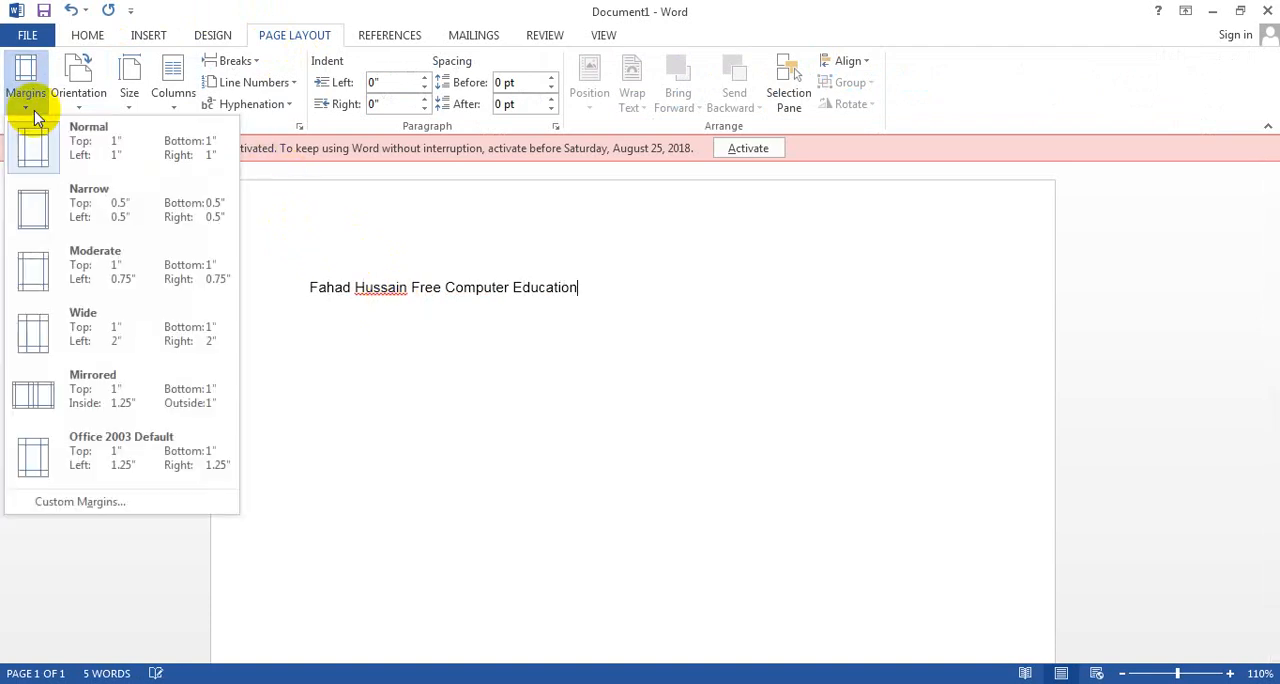
left_click(60, 205)
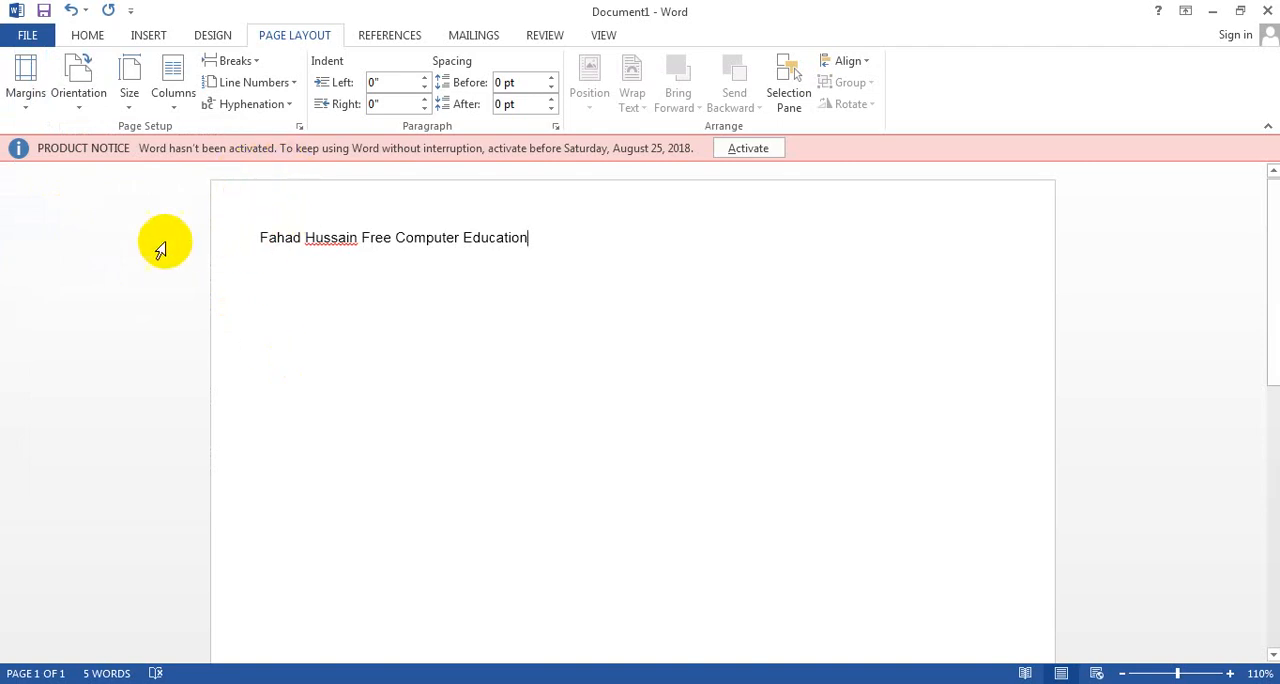
Step: Set custom top and left page margins of 0.1" each in Page Setup
left_click(25, 116)
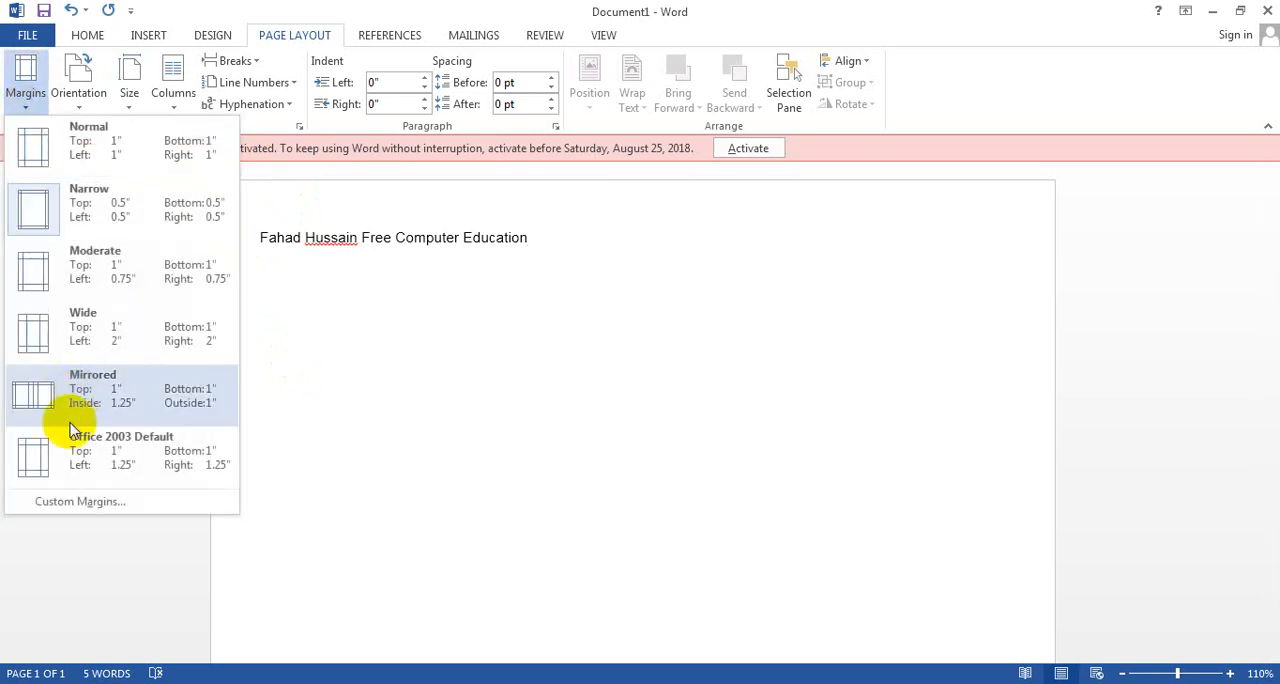
left_click(80, 505)
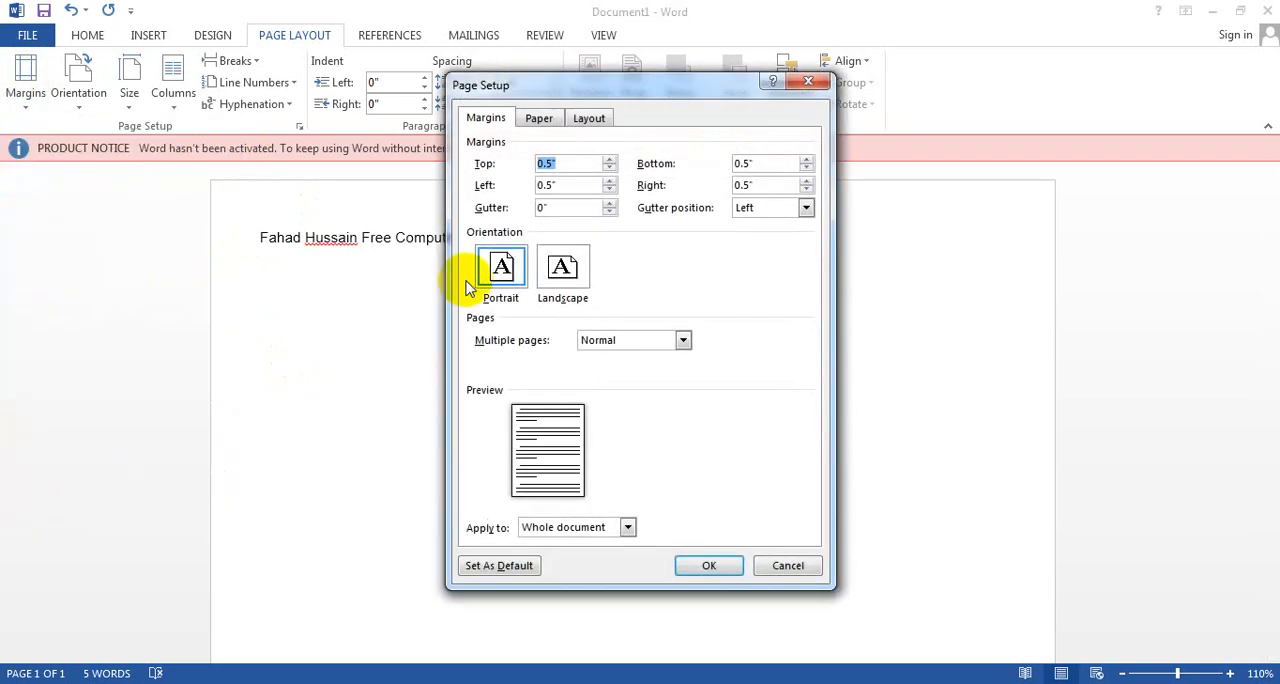
left_click(609, 162)
left_click(609, 162)
left_click(609, 162)
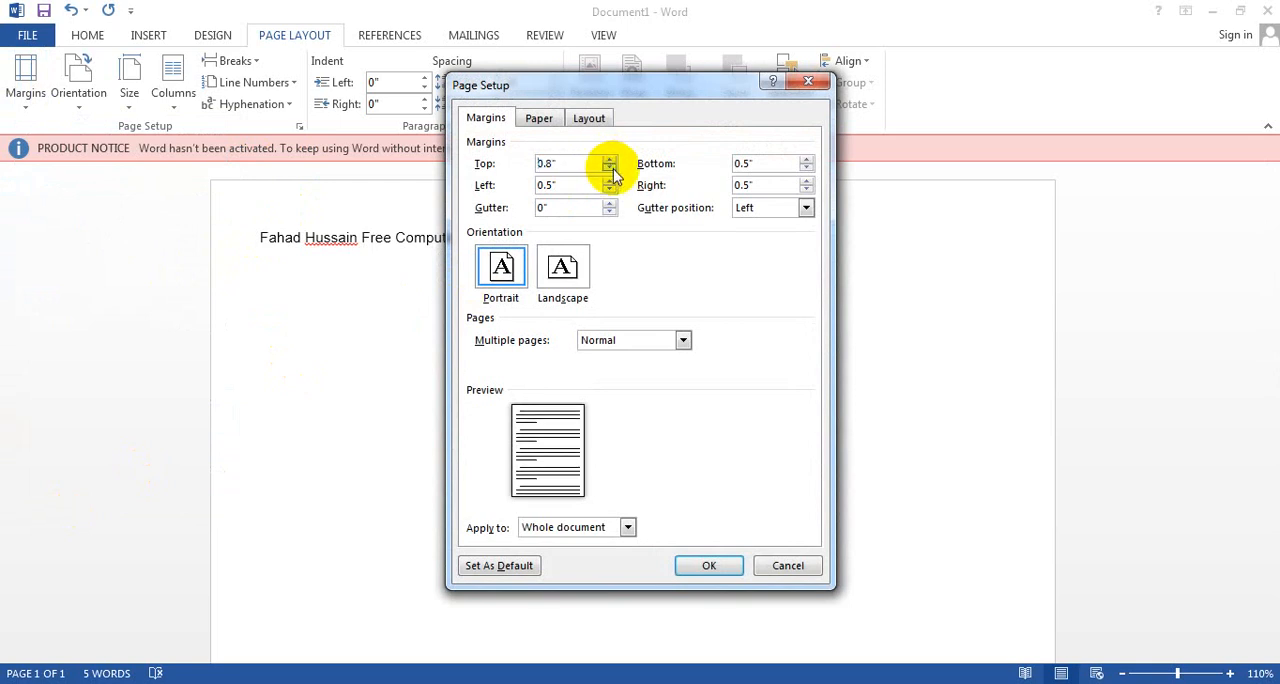
left_click(609, 169)
left_click(609, 169)
left_click(609, 169)
left_click(609, 169)
left_click(609, 169)
left_click(609, 169)
left_click(611, 169)
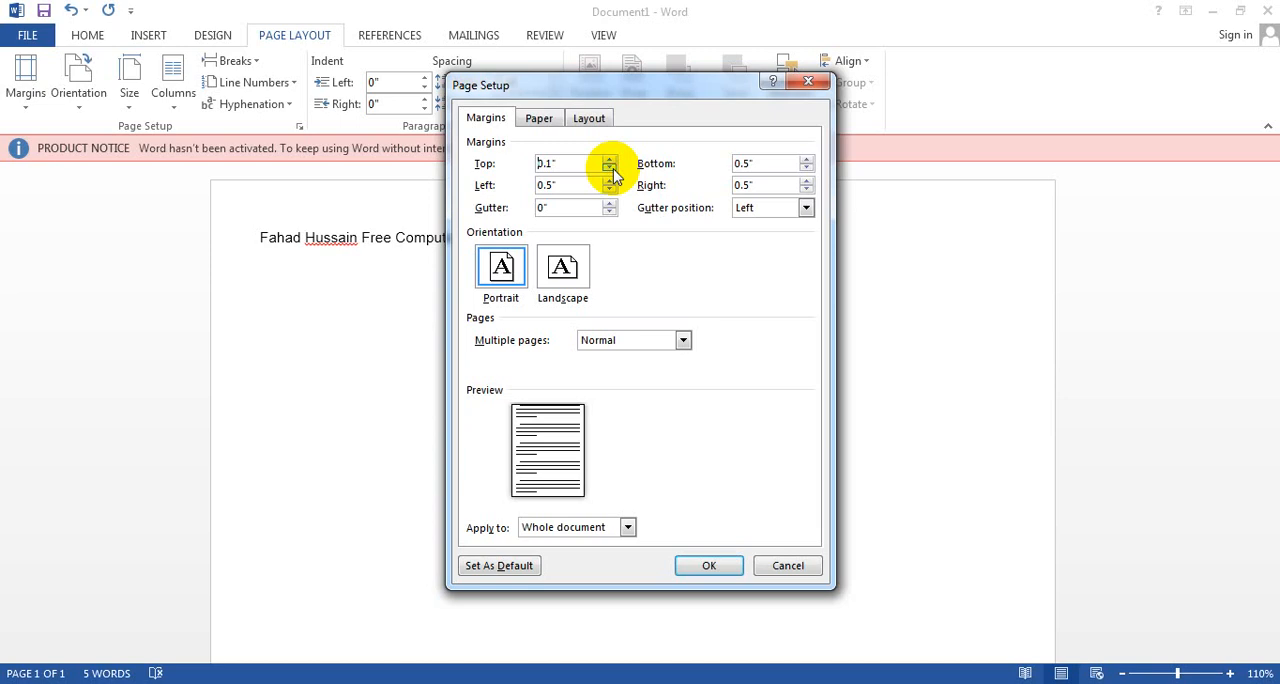
left_click(611, 189)
left_click(611, 189)
left_click(611, 189)
left_click(611, 189)
left_click(611, 189)
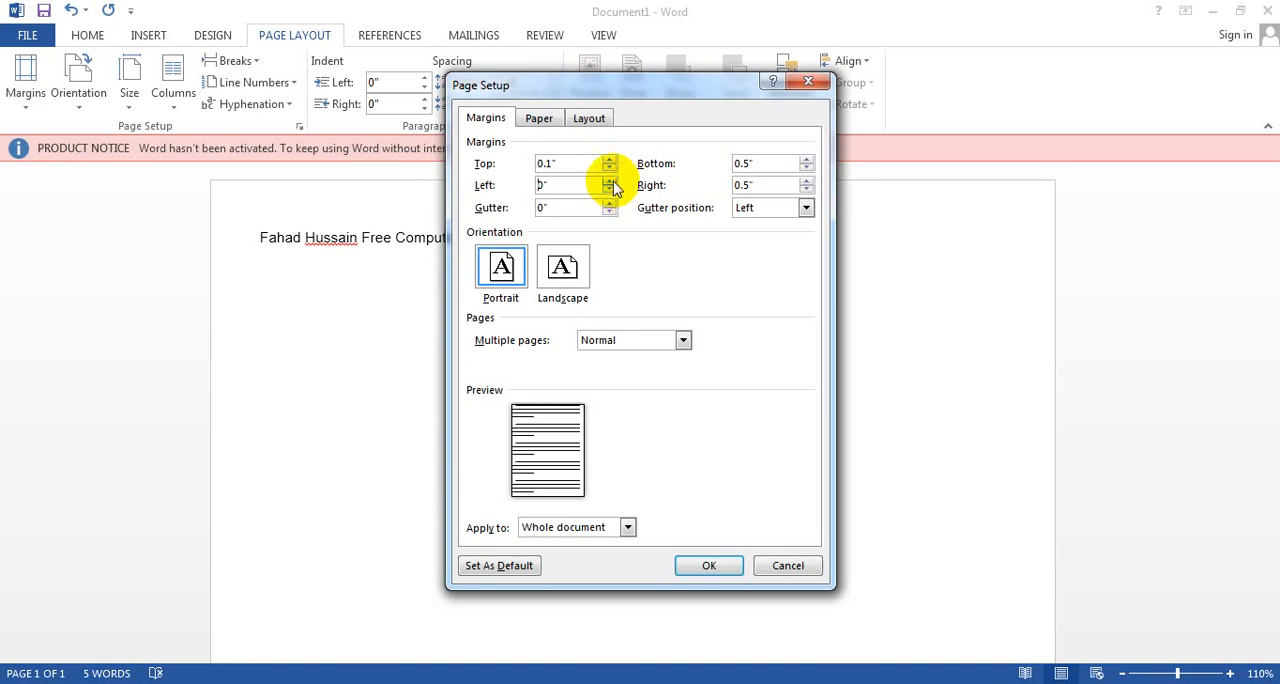
Step: Set the bottom and right page margins to 0.1" each
left_click(807, 169)
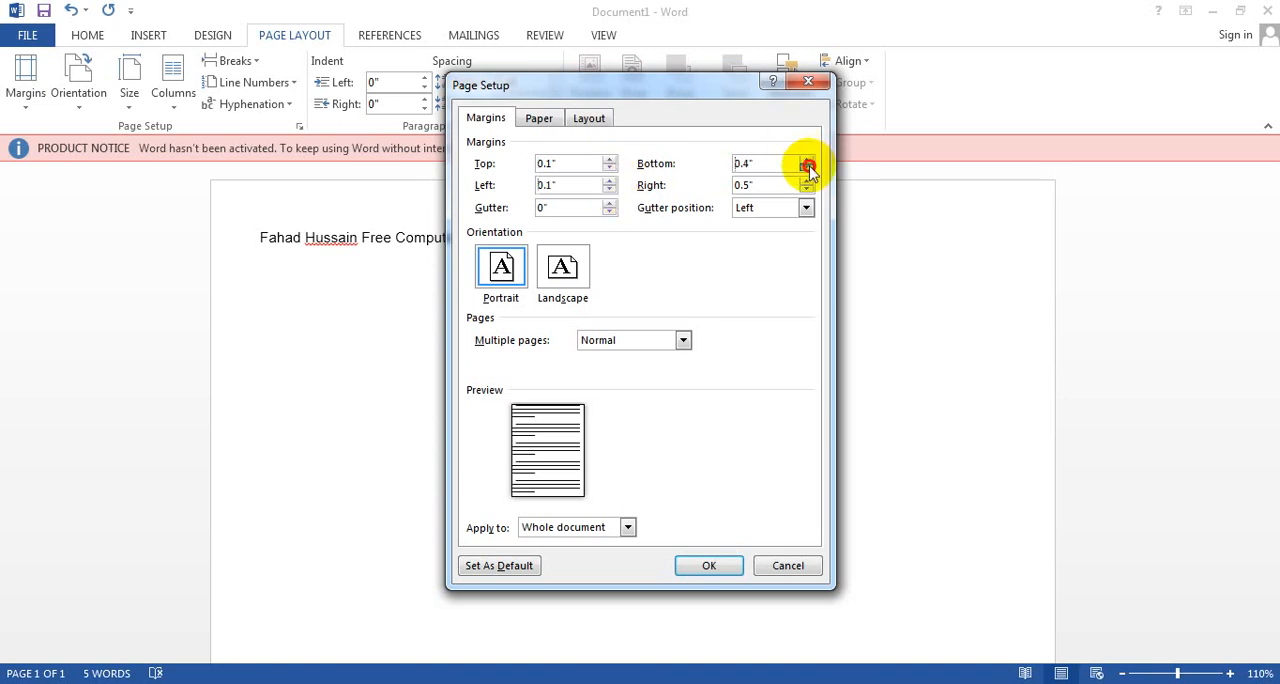
left_click(807, 169)
left_click(807, 169)
left_click(807, 169)
left_click(807, 191)
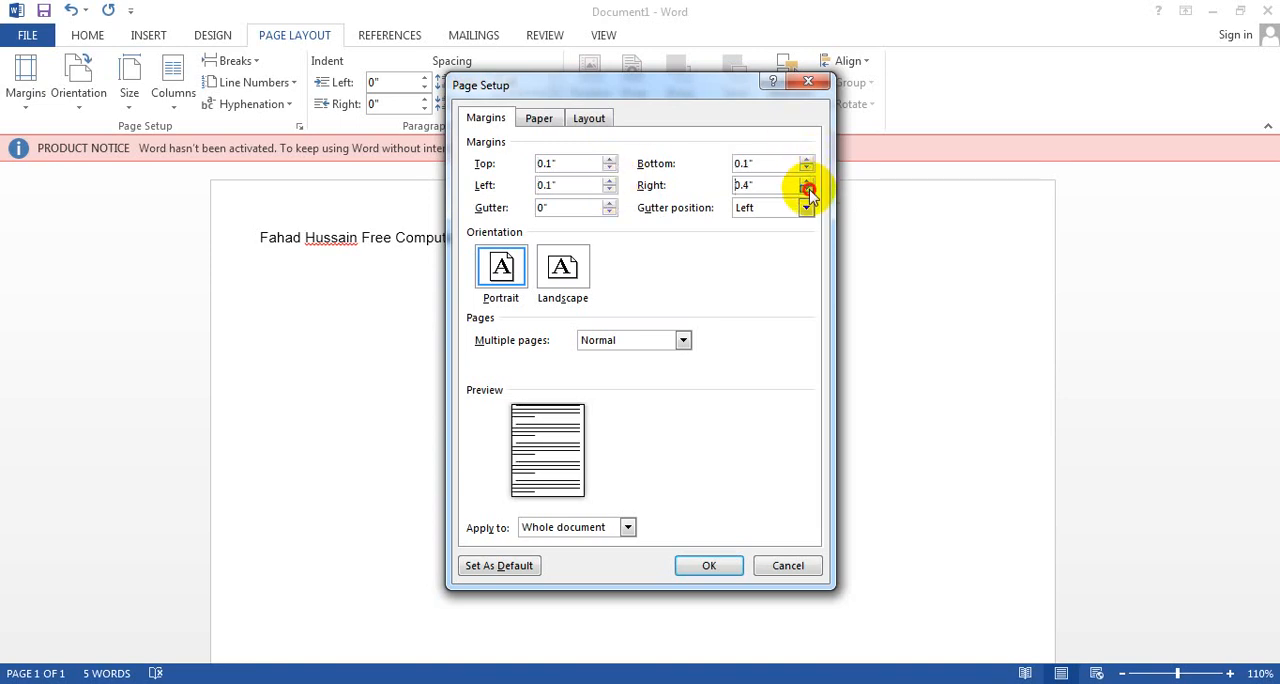
left_click(807, 191)
left_click(807, 191)
left_click(807, 191)
Step: Change the page orientation to Landscape in the page setup
left_click(567, 270)
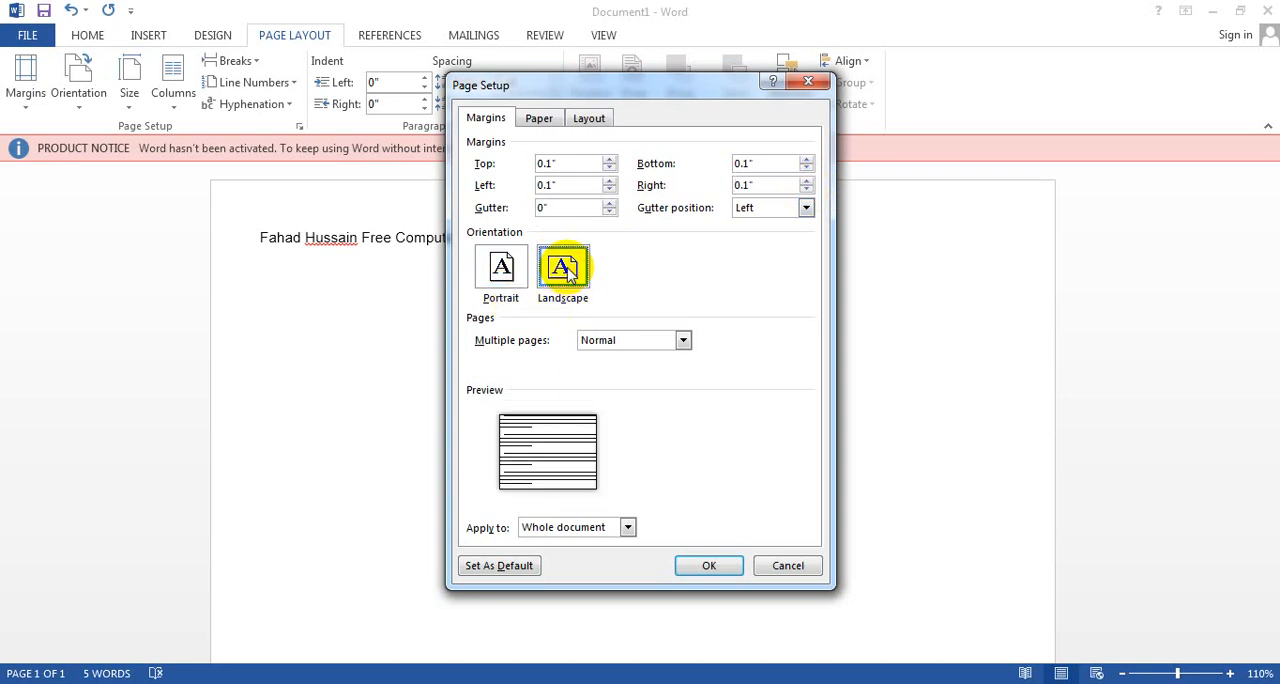
left_click(510, 272)
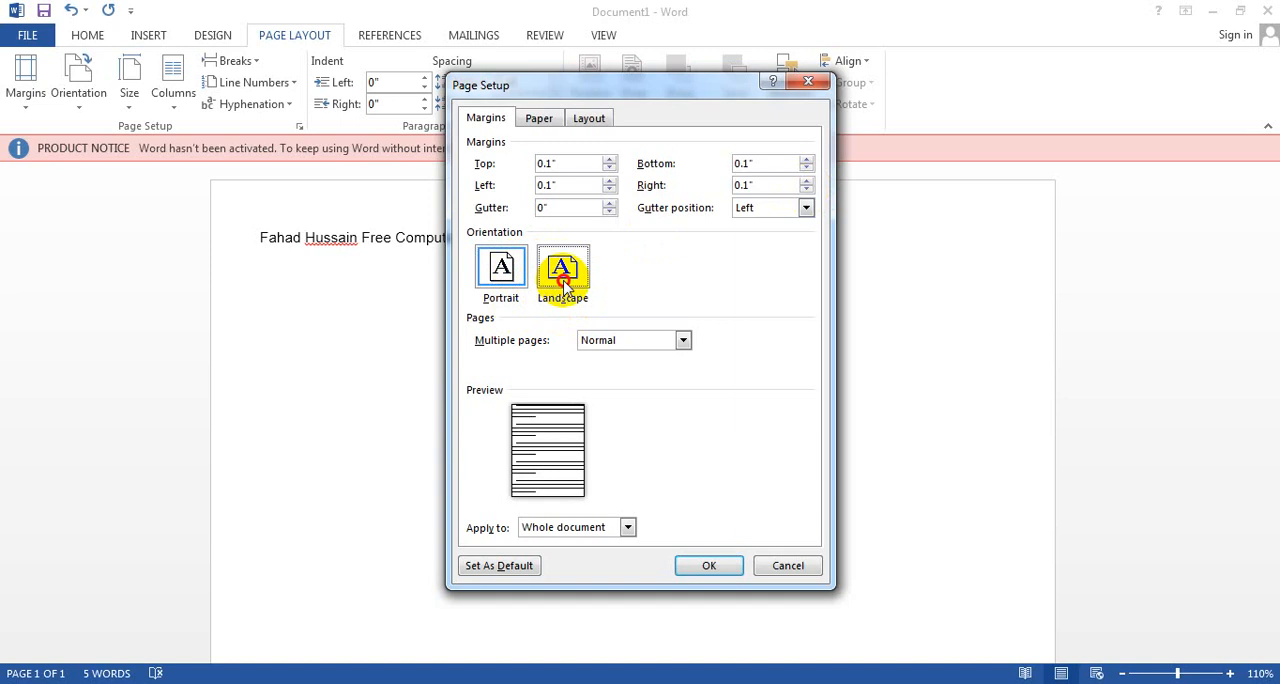
left_click(562, 270)
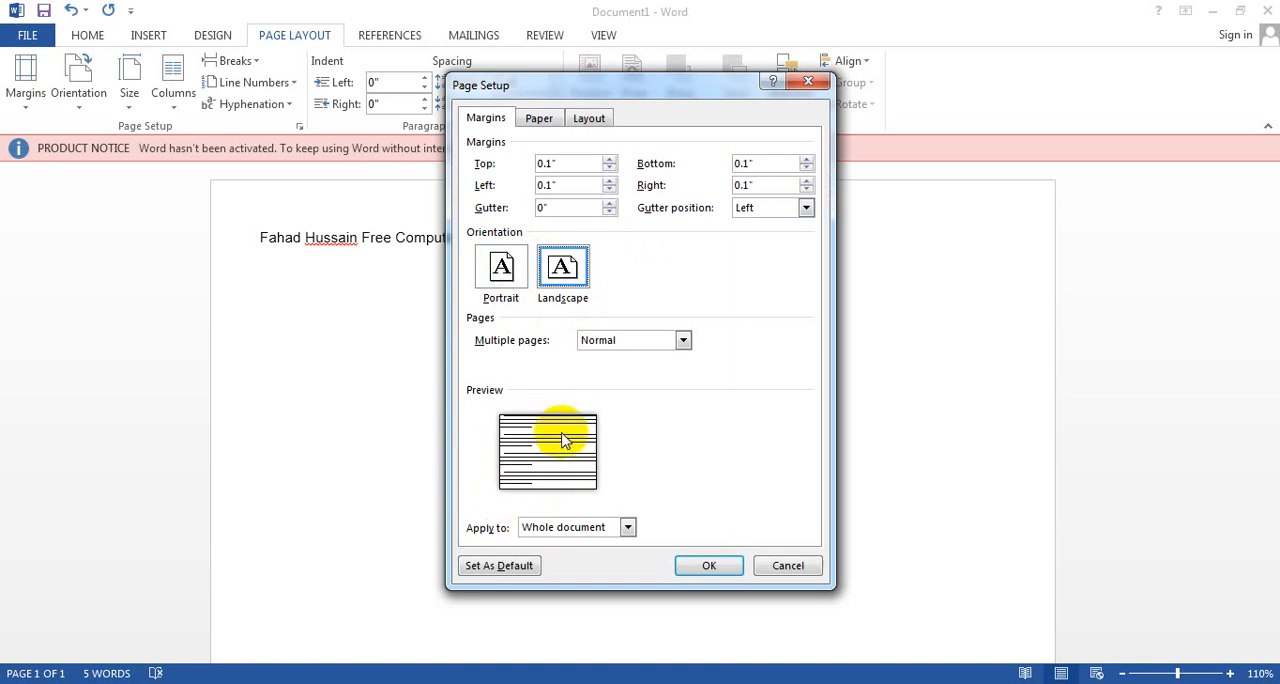
Step: Apply the page setup to the whole document and have the margins outside the printable area fixed automatically
left_click(627, 528)
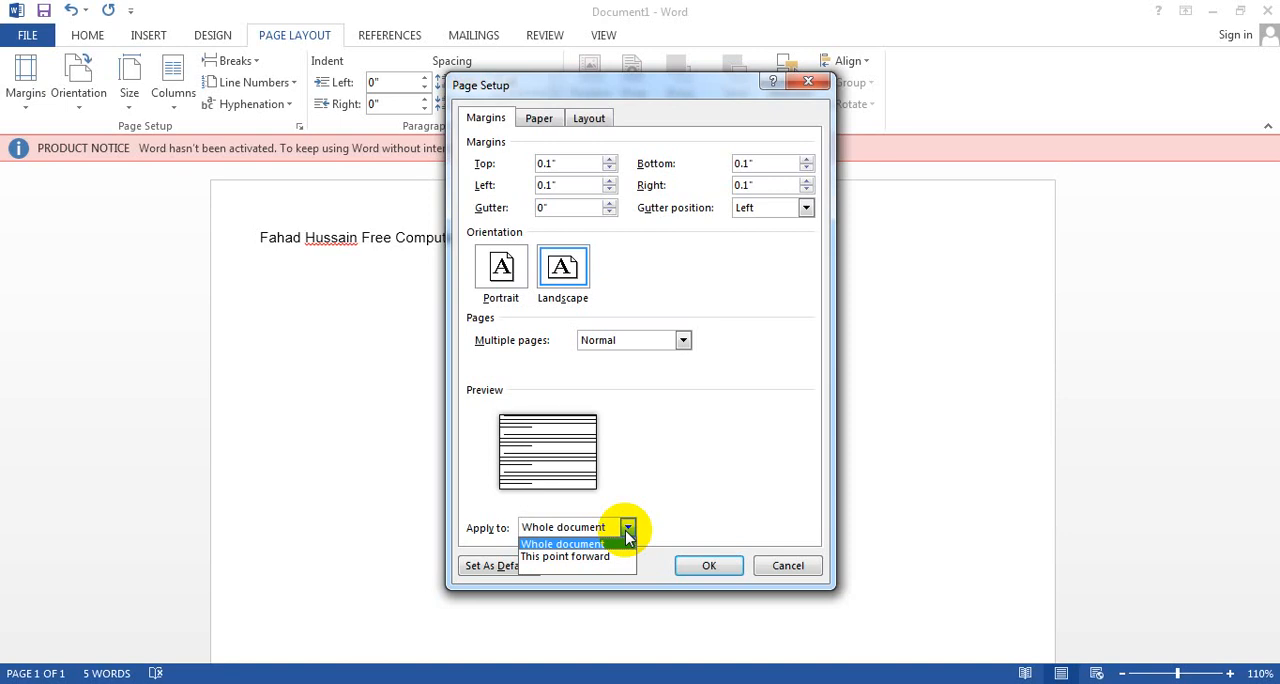
left_click(627, 540)
left_click(708, 566)
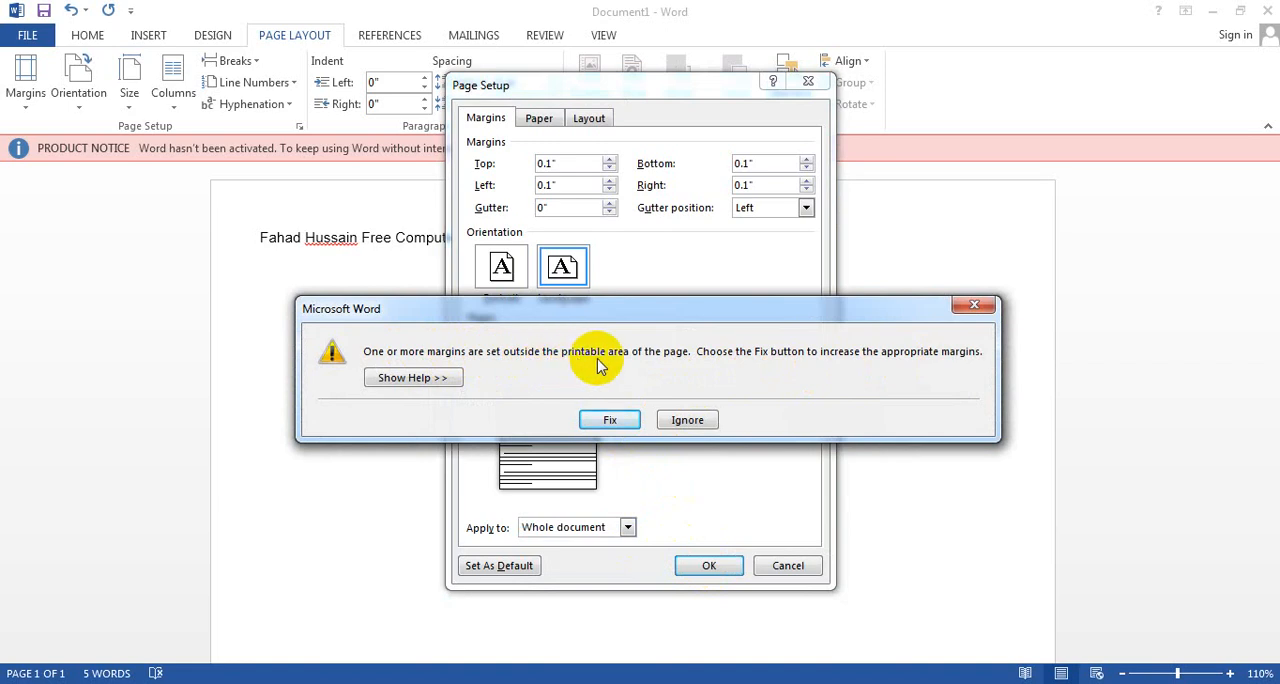
left_click(610, 420)
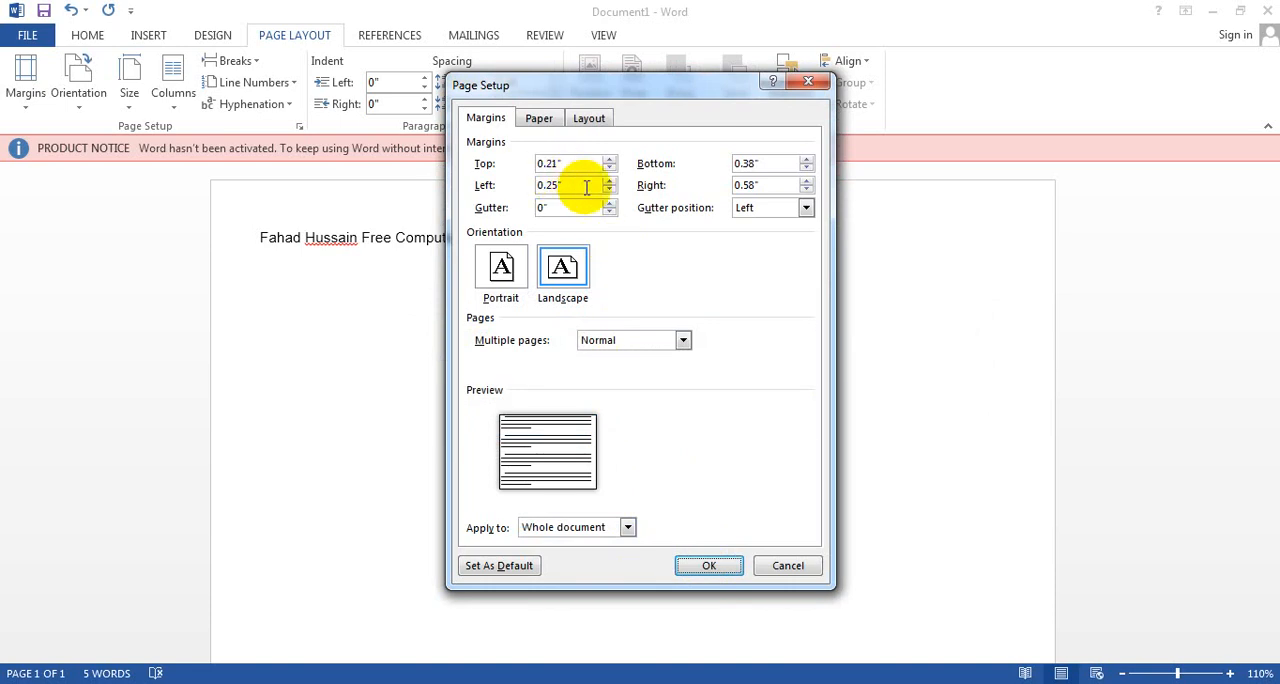
Step: Confirm the landscape page setup, and change the page back to Portrait with its out-of-range margins fixed automatically
left_click(697, 564)
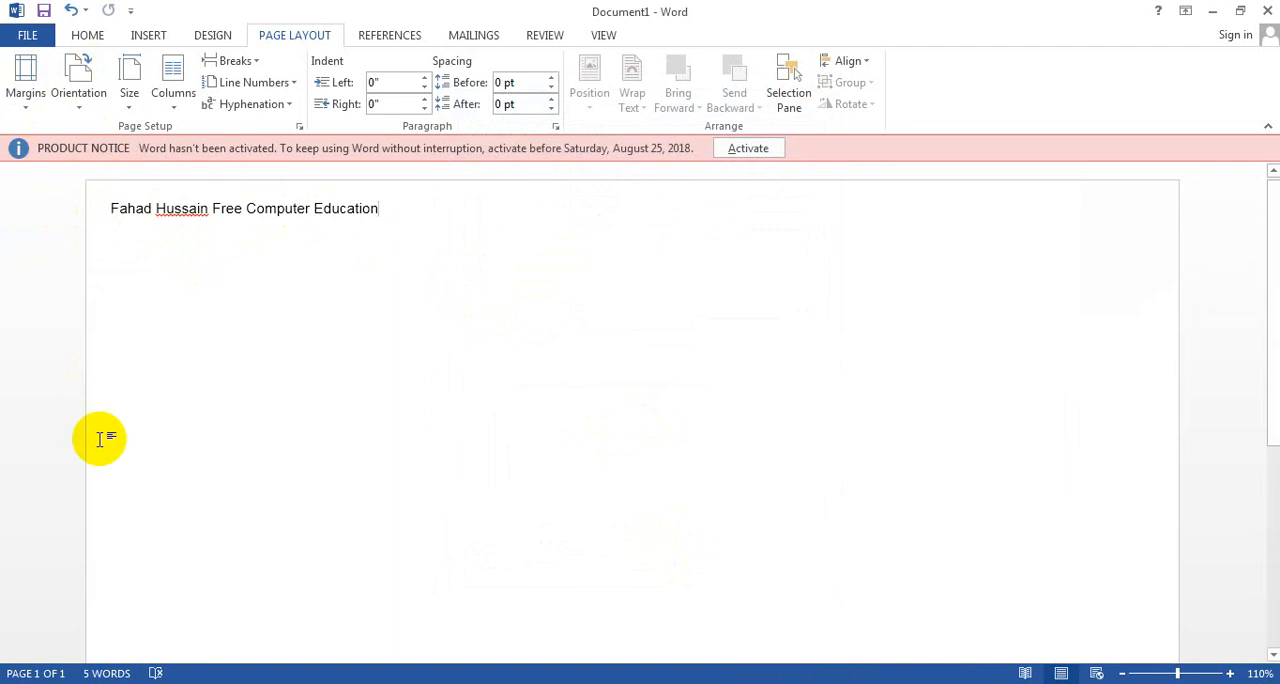
left_click(22, 80)
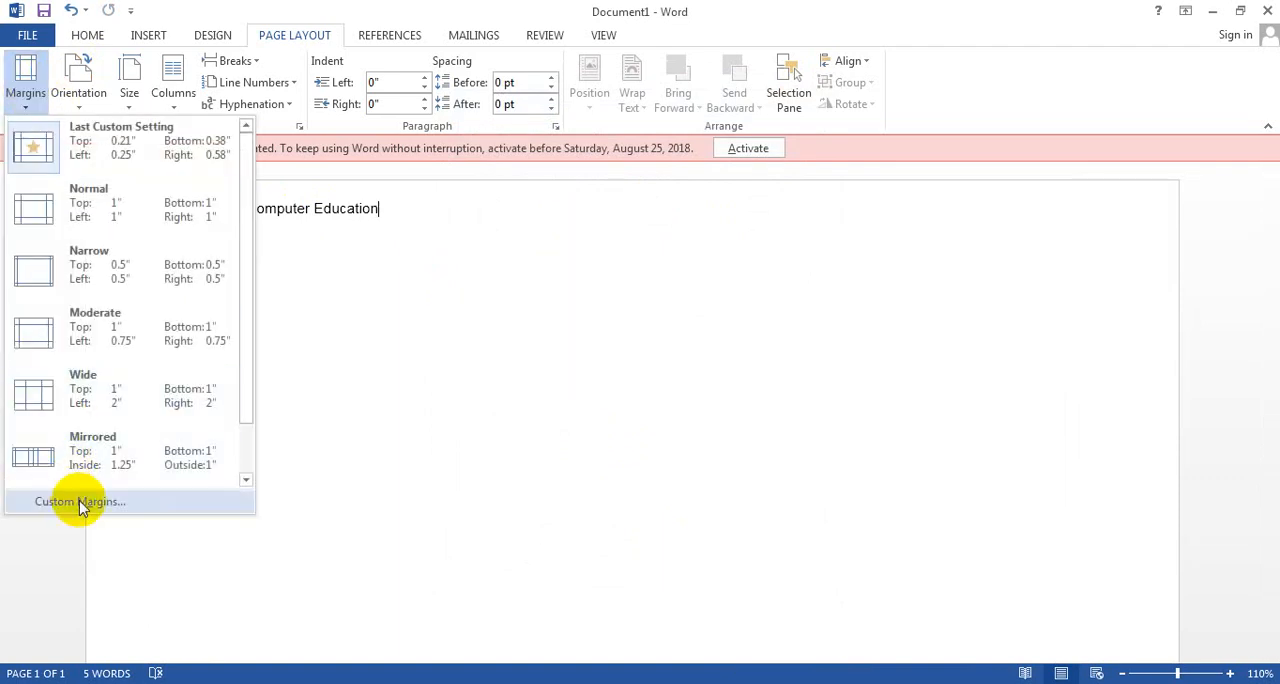
left_click(45, 505)
left_click(503, 266)
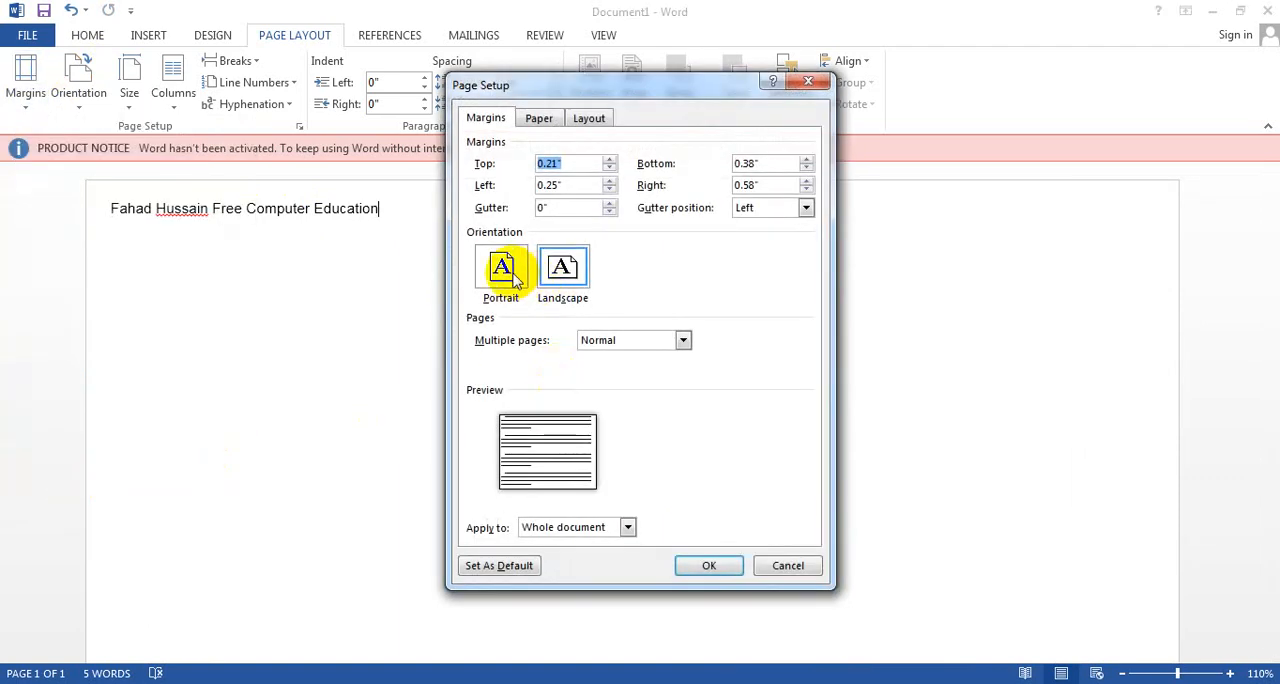
left_click(712, 566)
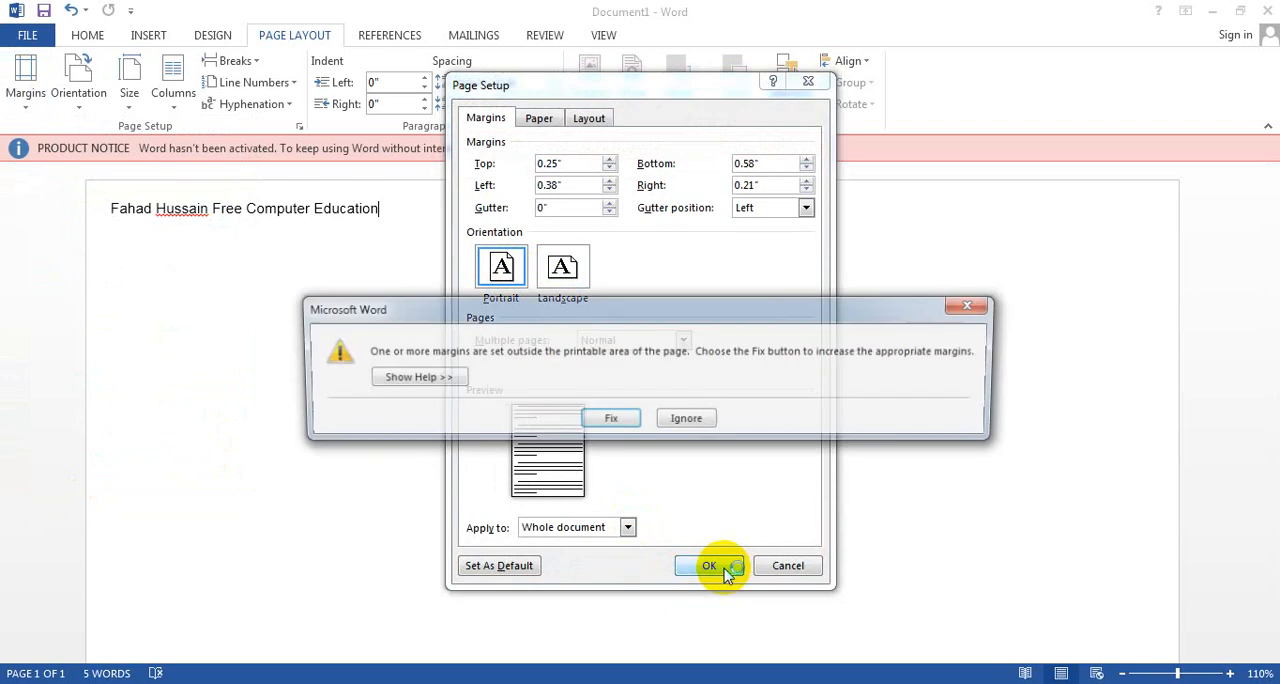
left_click(620, 421)
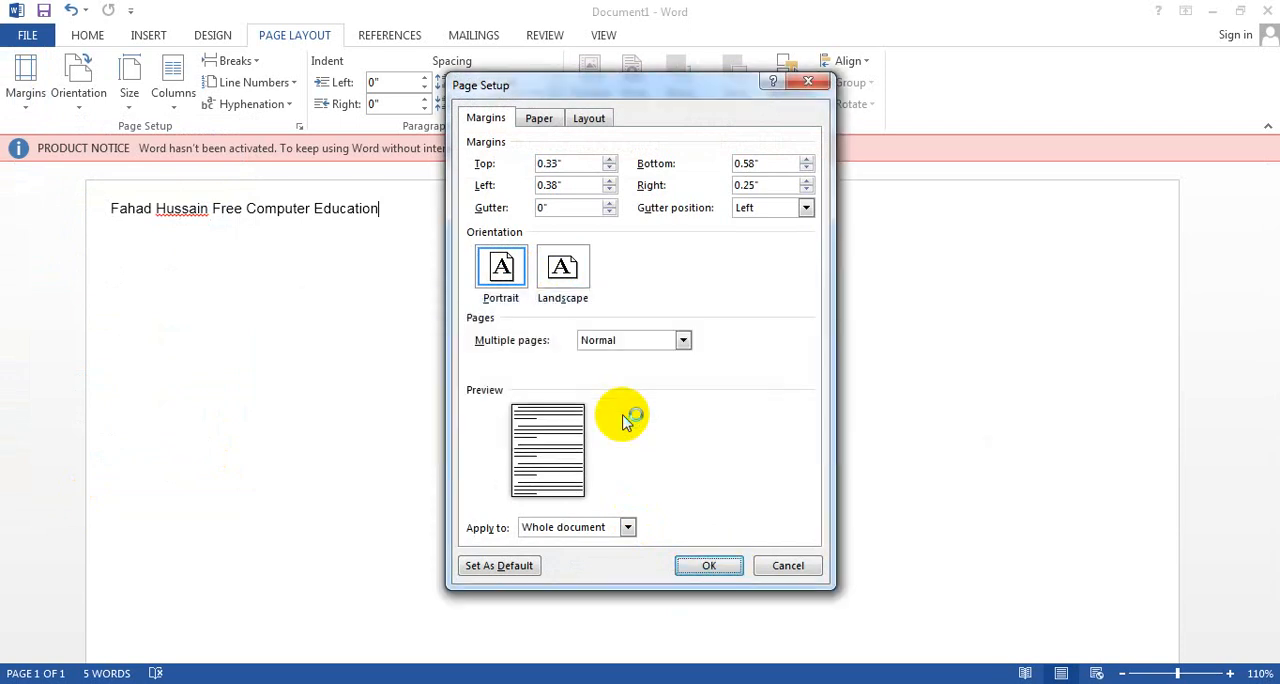
left_click(706, 566)
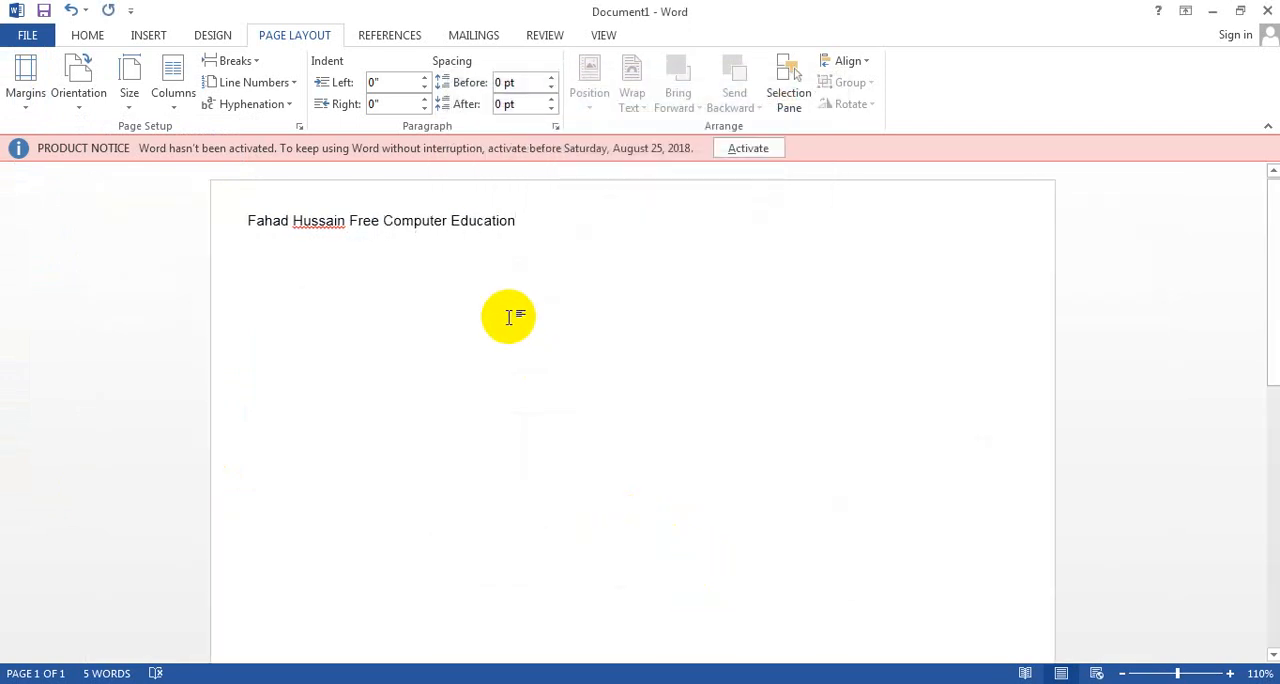
Step: Switch the page orientation to Landscape and back to Portrait
left_click(82, 106)
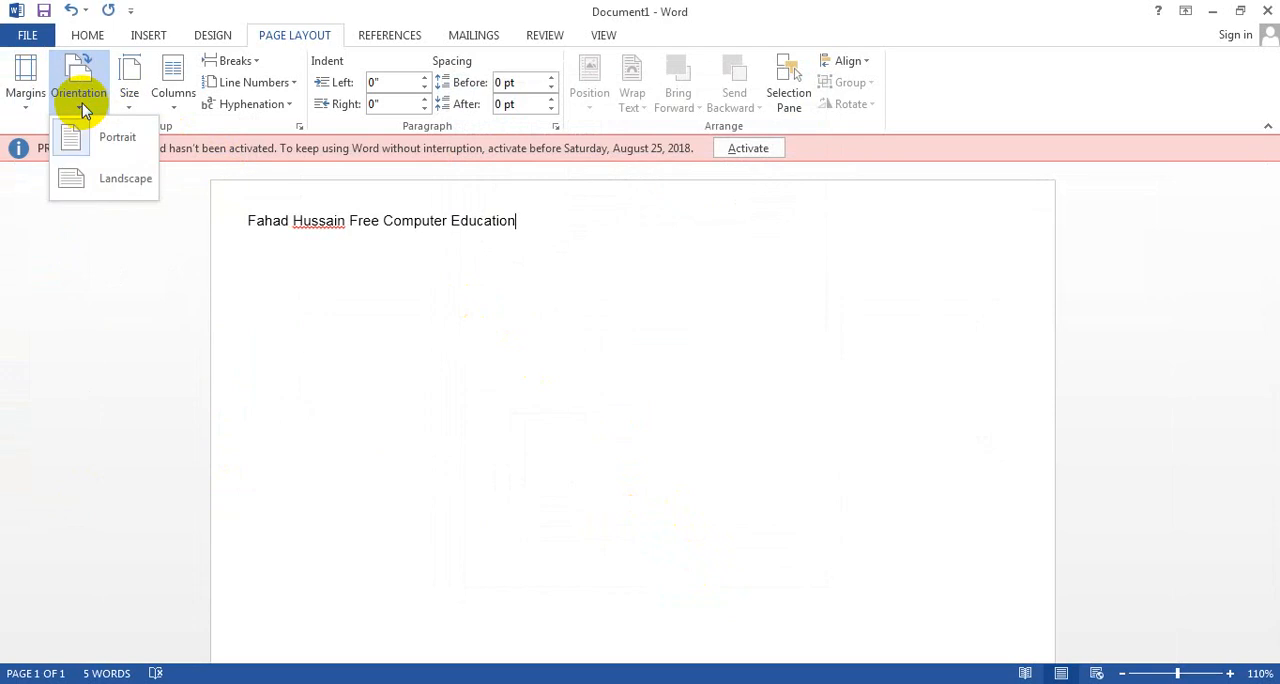
left_click(104, 177)
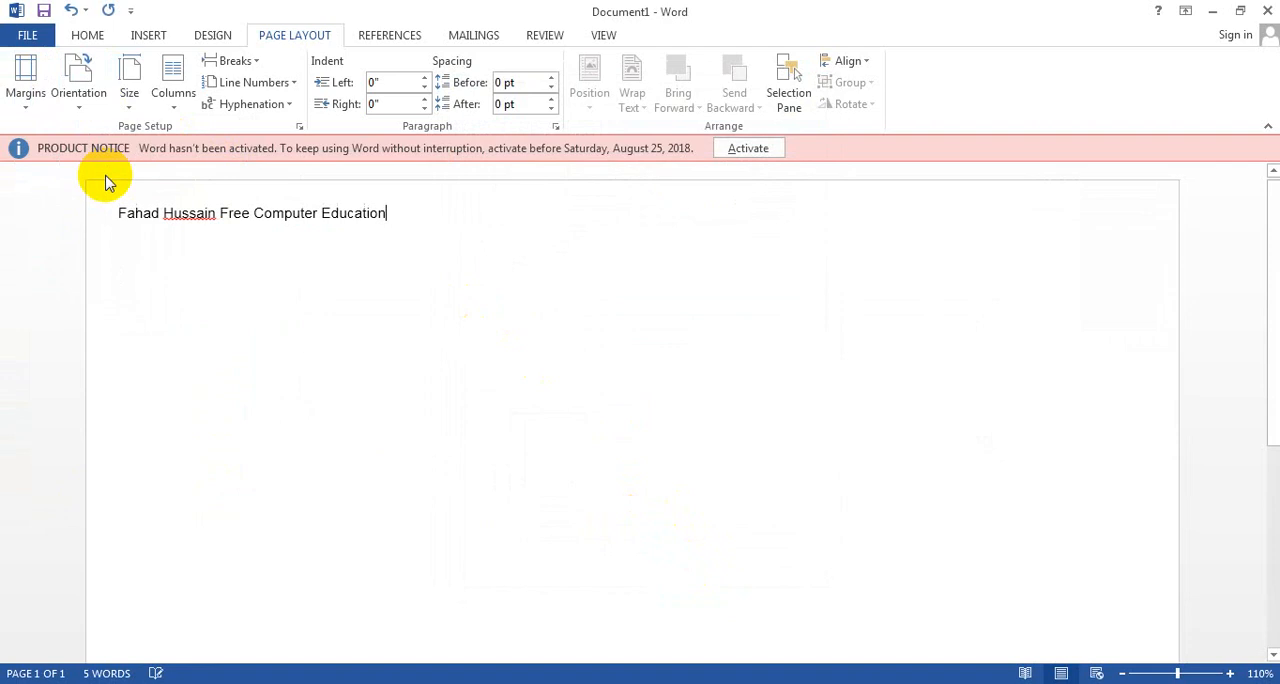
left_click(80, 104)
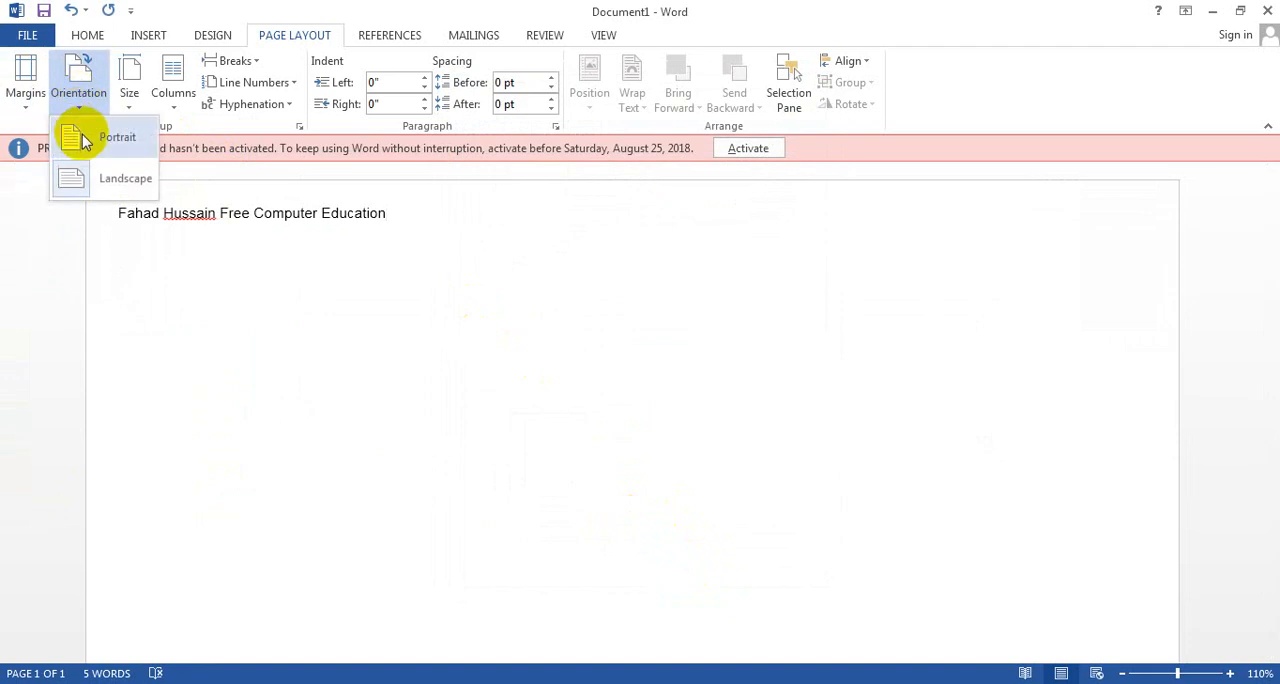
left_click(83, 139)
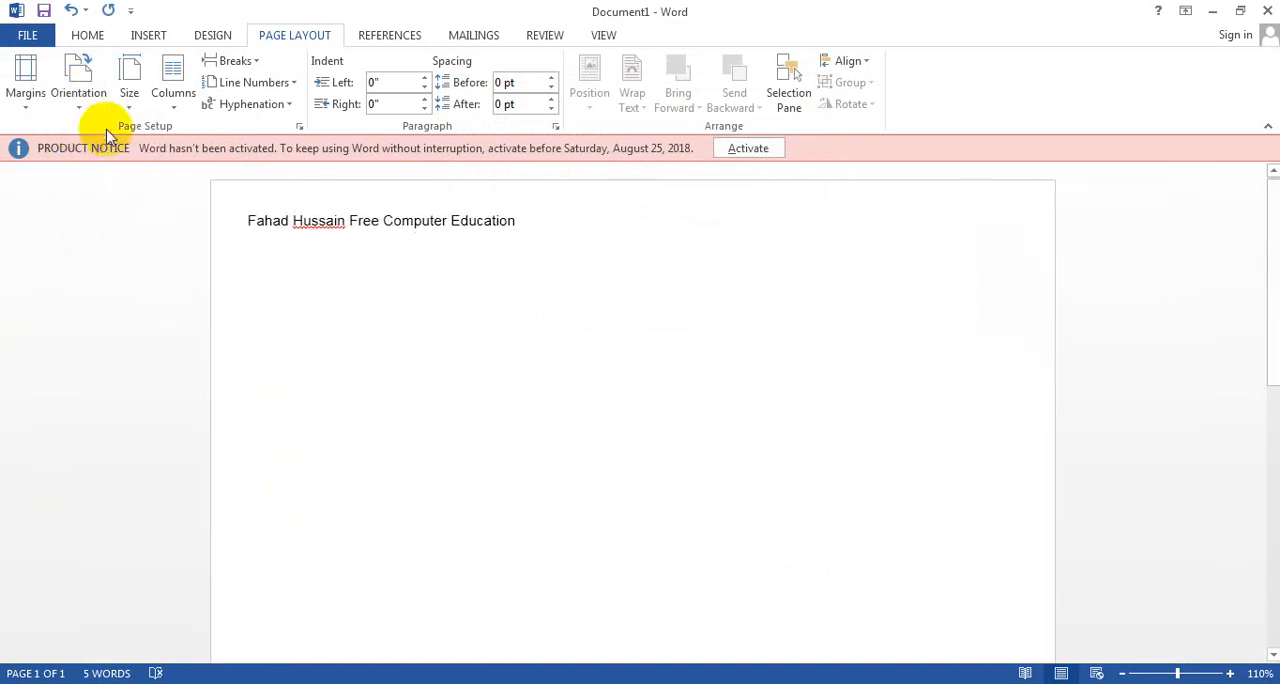
Step: Try the Tabloid (11" x 17") paper size, and set the document's paper size to A4 (8.27" x 11.69")
left_click(131, 112)
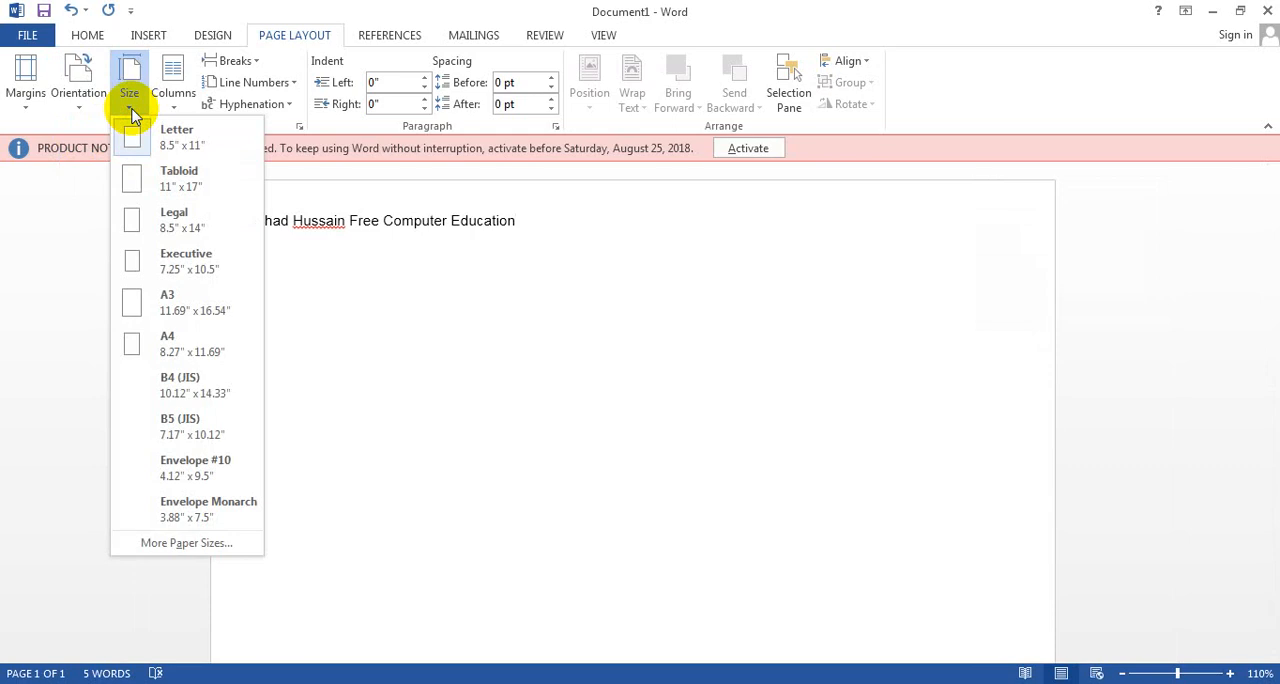
left_click(180, 186)
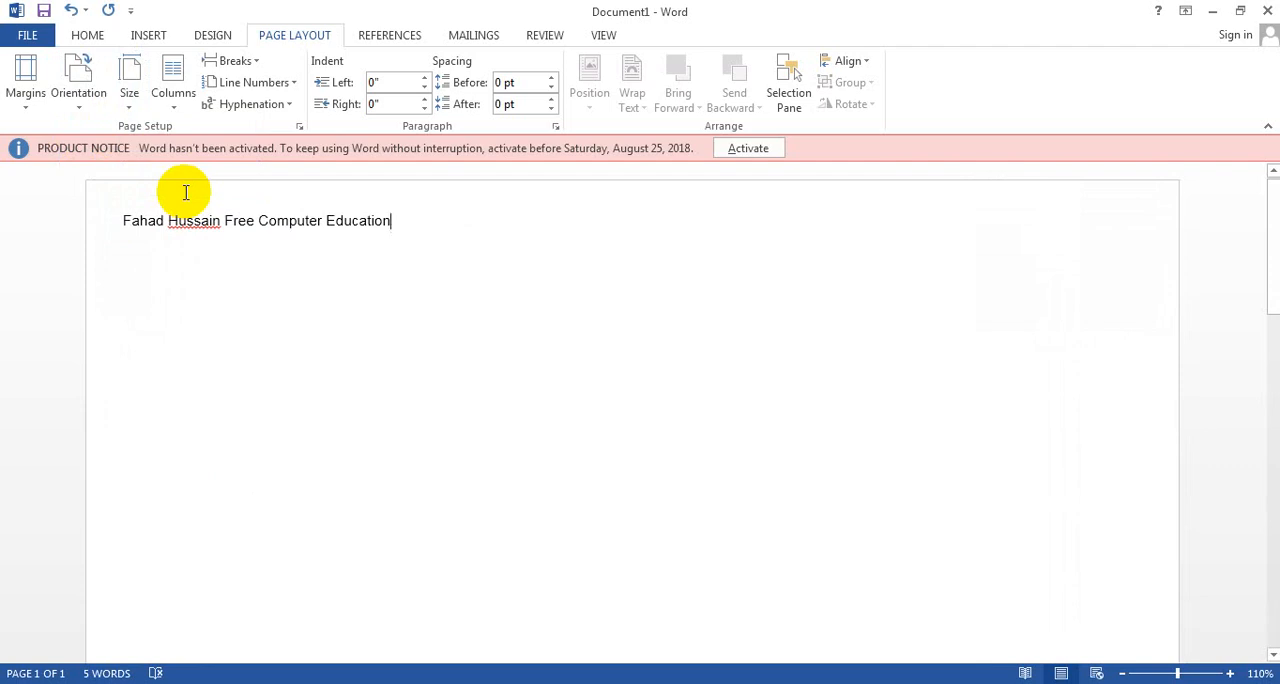
left_click(129, 98)
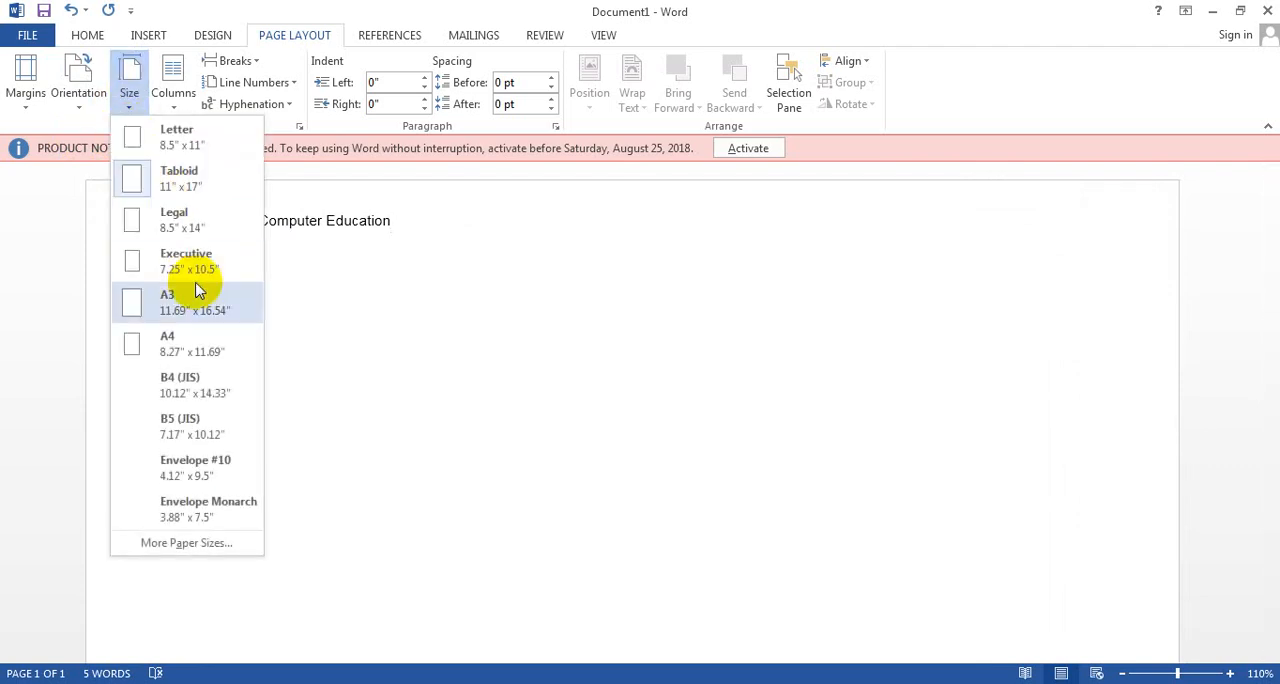
left_click(178, 340)
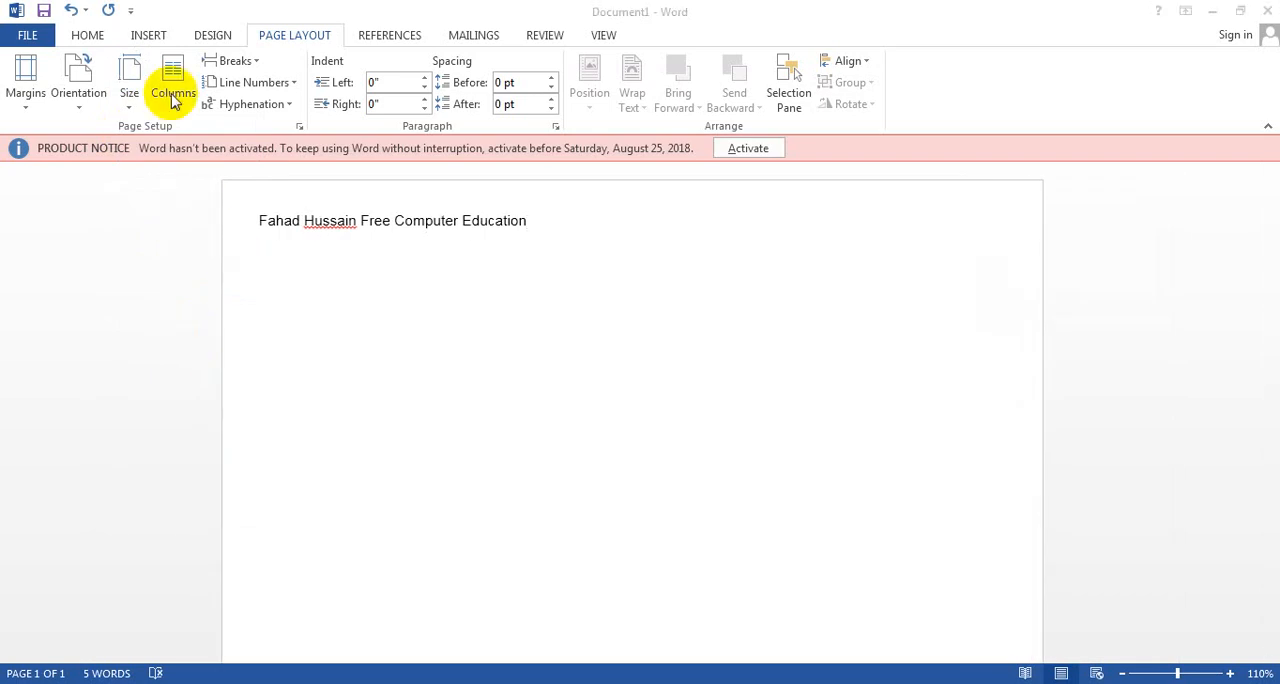
Step: Generate sample paragraphs with =rand() on a new line below the title line
left_click(531, 232)
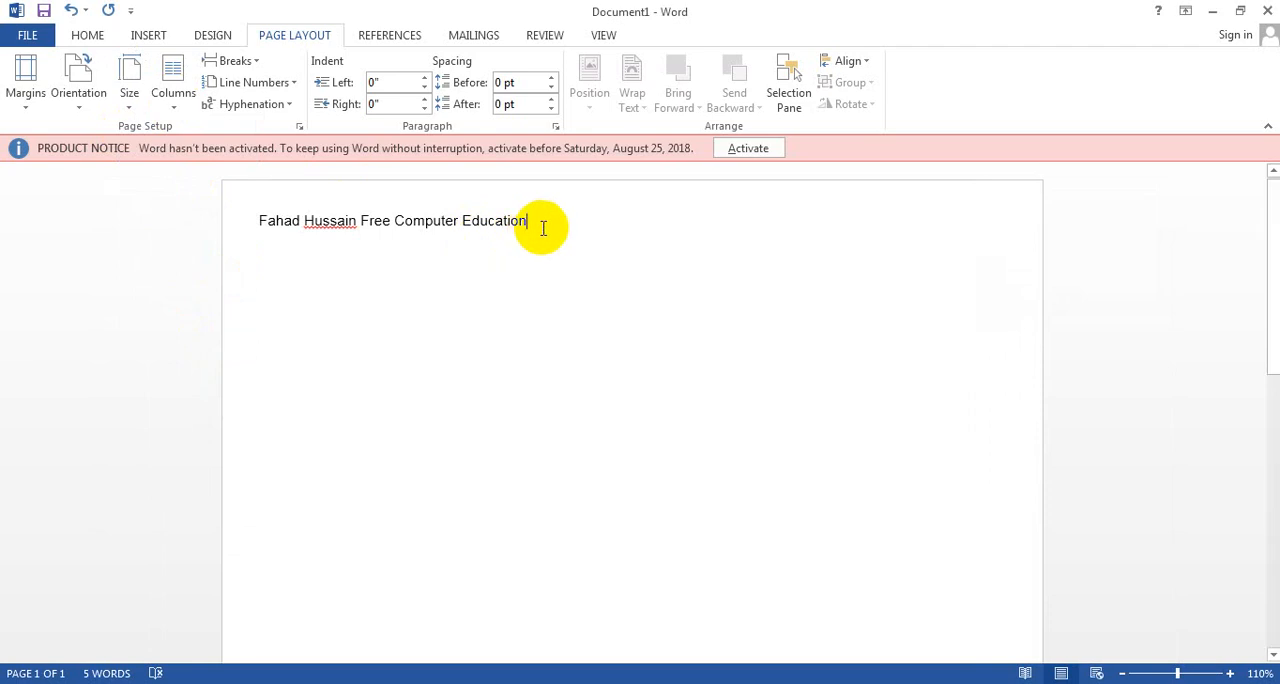
left_click(547, 218)
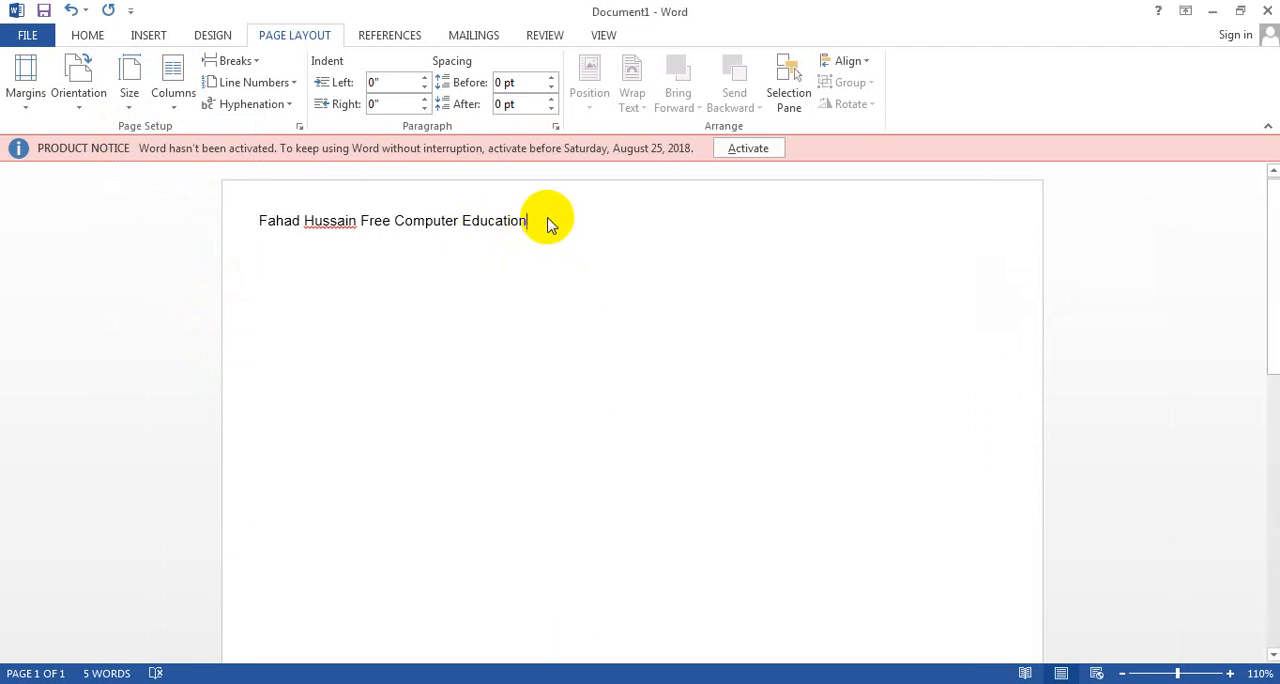
key("Return")
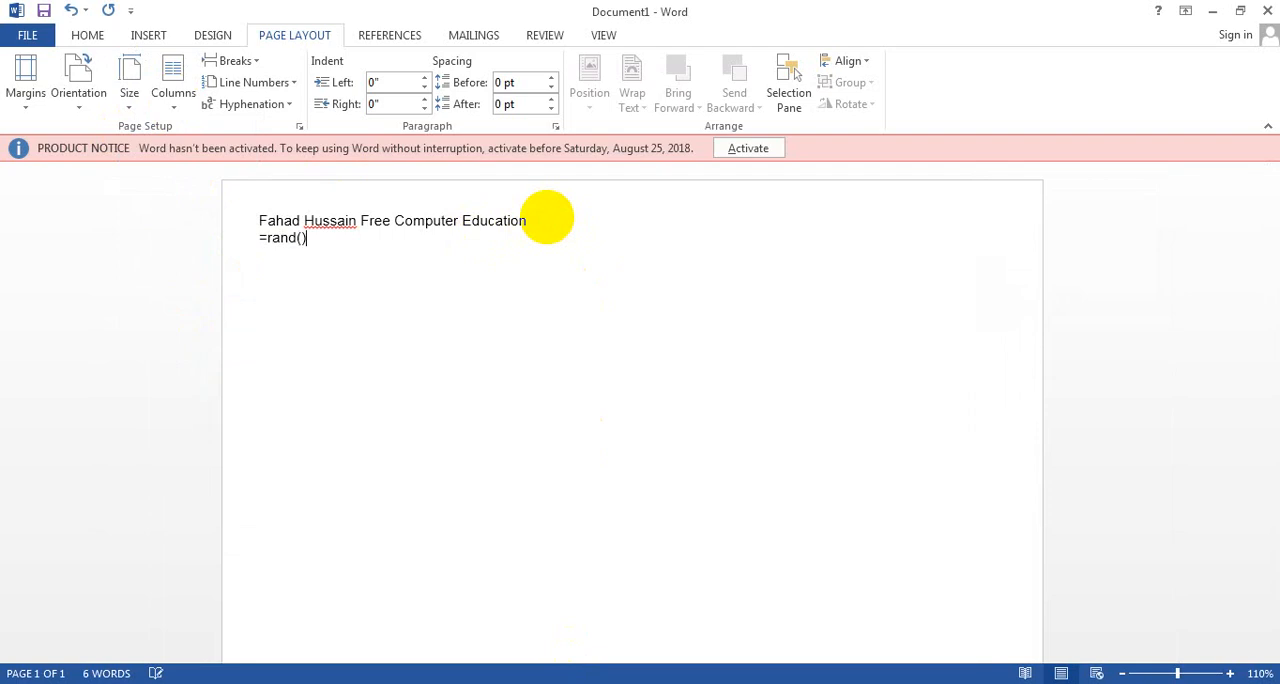
type("=rand()")
key("Return")
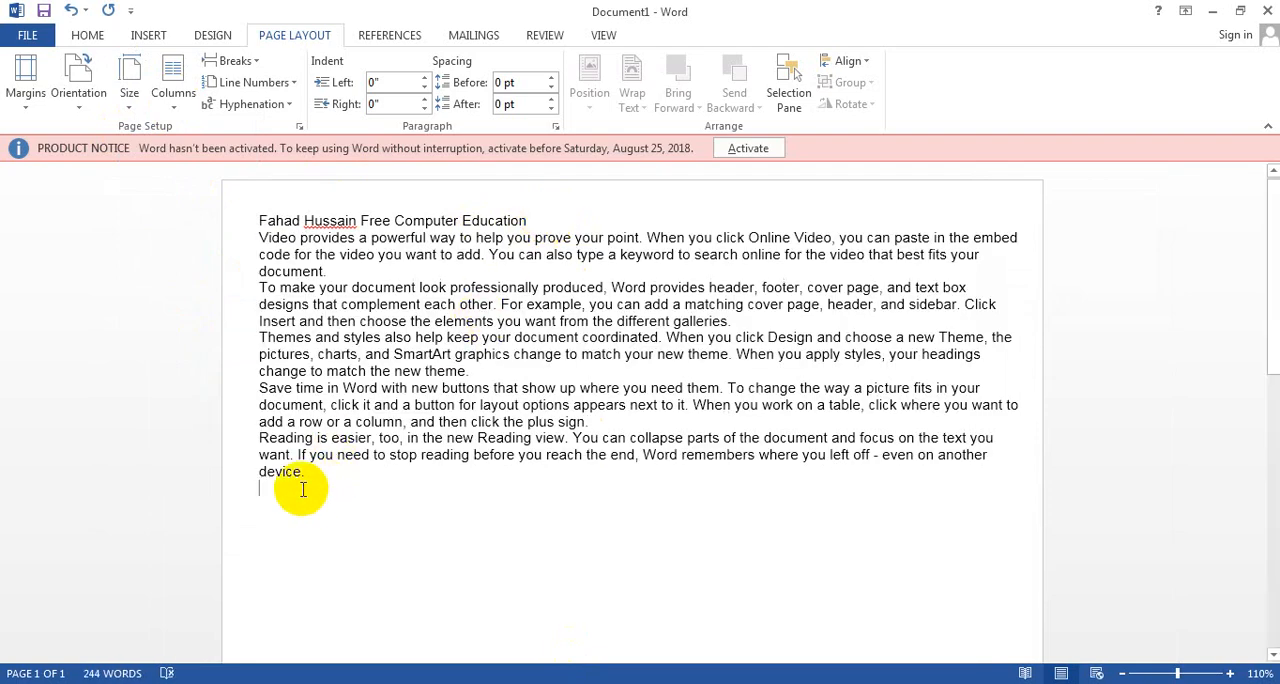
Step: Select all the document text, lay it out in two columns, and return it to one column
left_click_drag(303, 466, 248, 221)
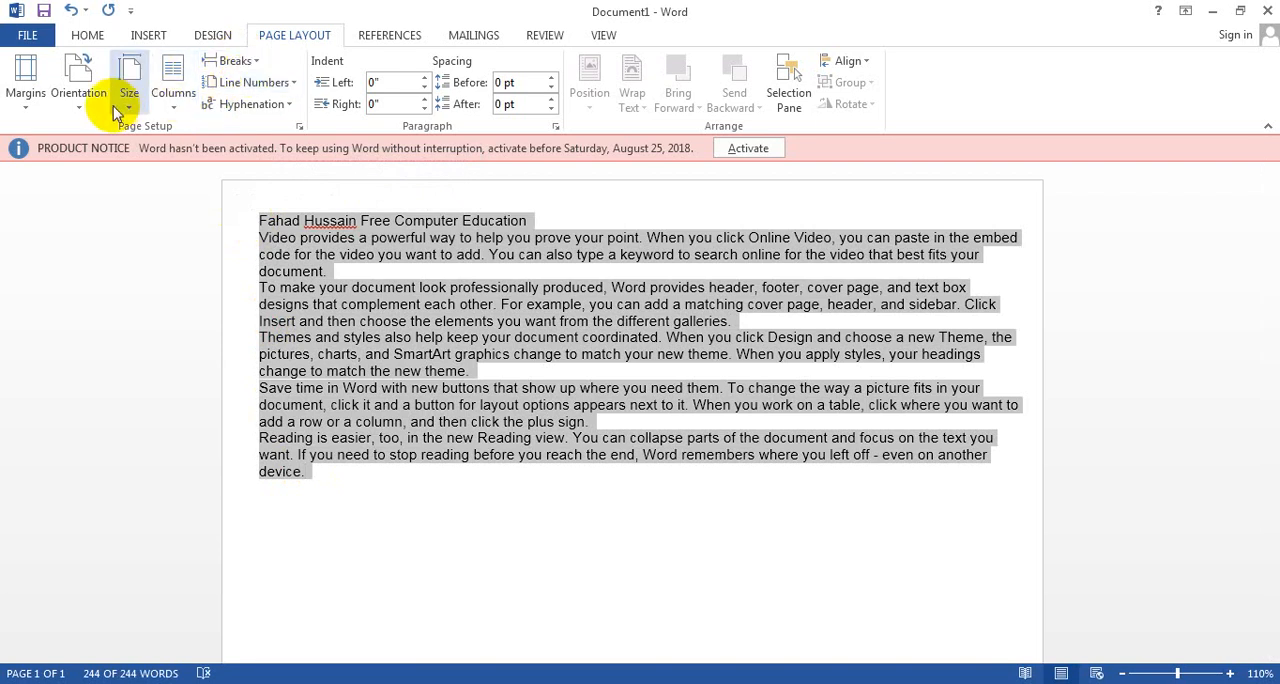
left_click(172, 88)
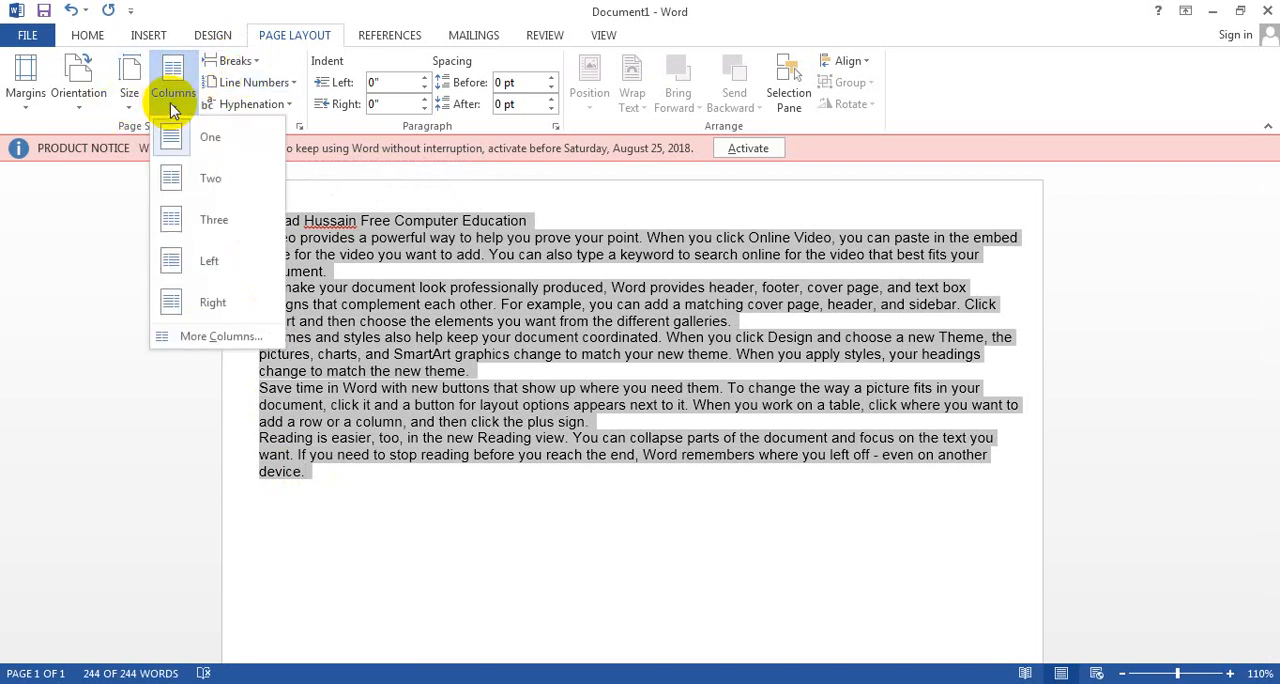
left_click(190, 178)
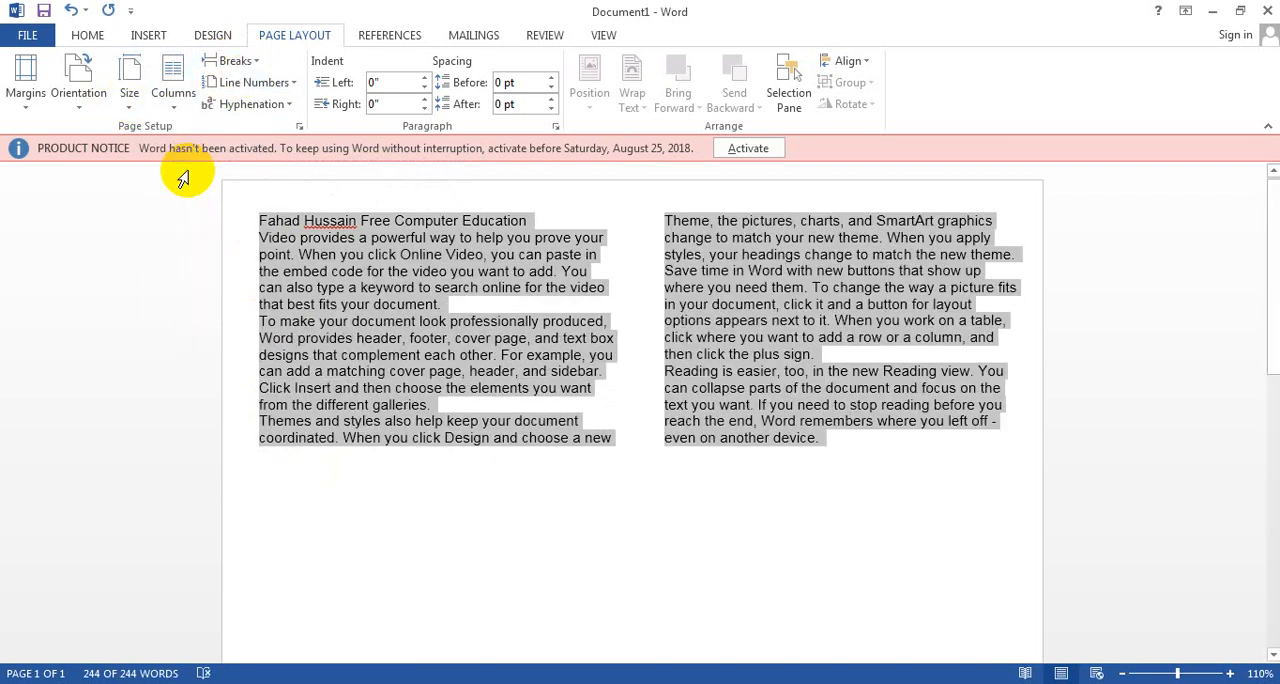
left_click(175, 106)
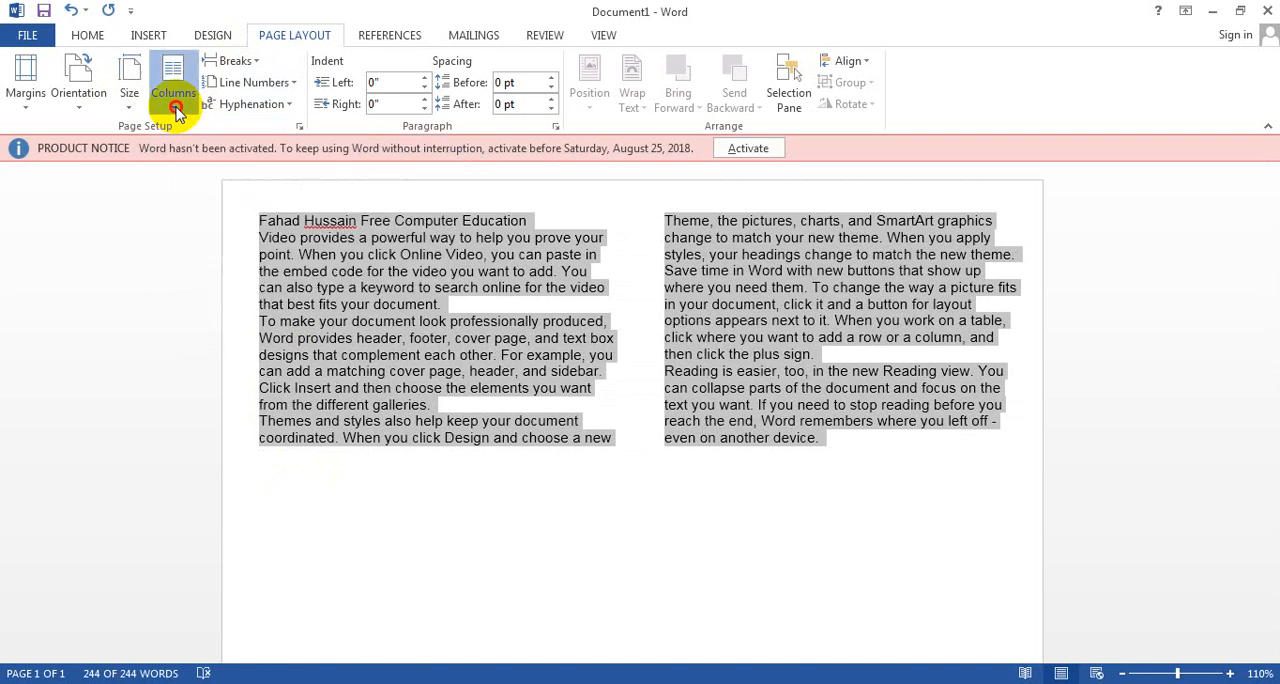
left_click(183, 136)
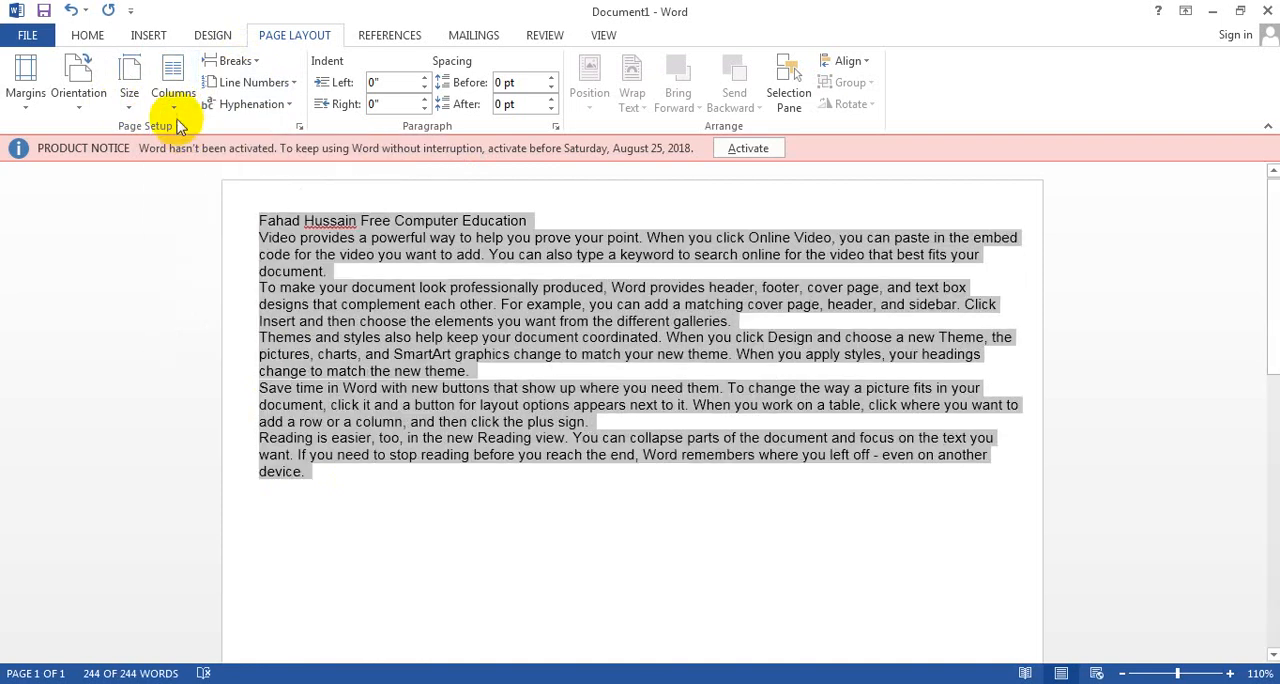
Step: Apply the Three, Left and Right column presets in turn to the selected text
left_click(173, 100)
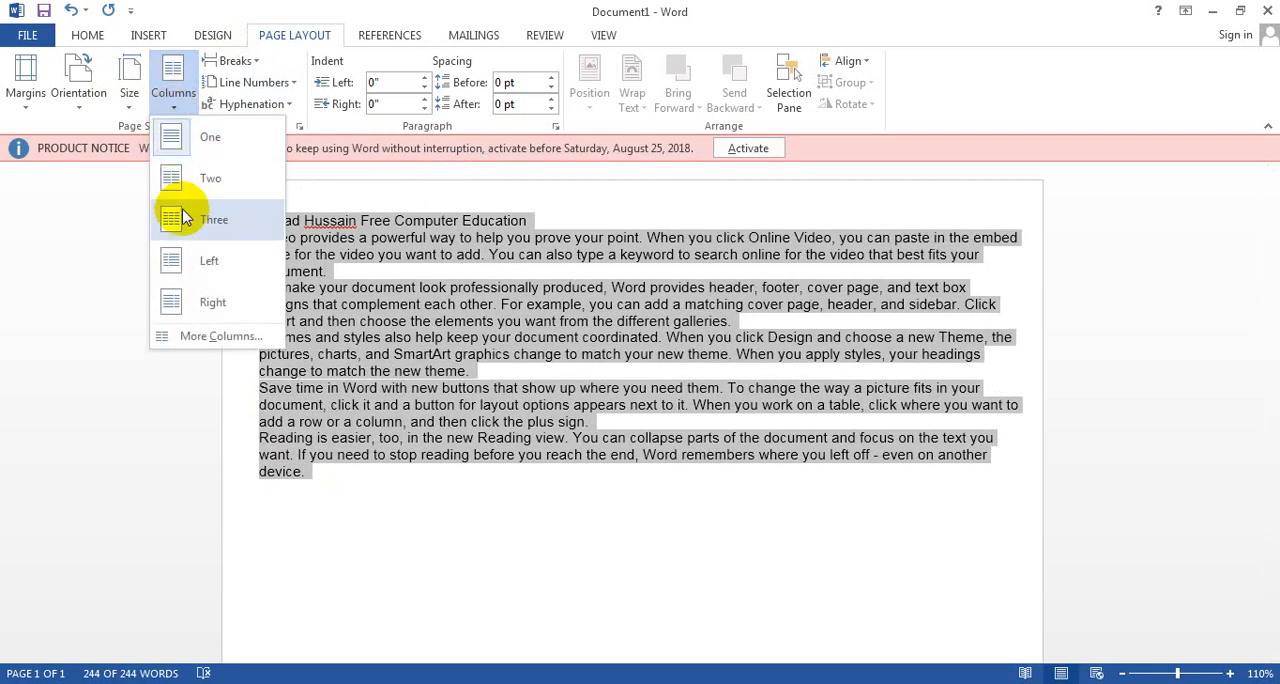
left_click(183, 218)
left_click(173, 88)
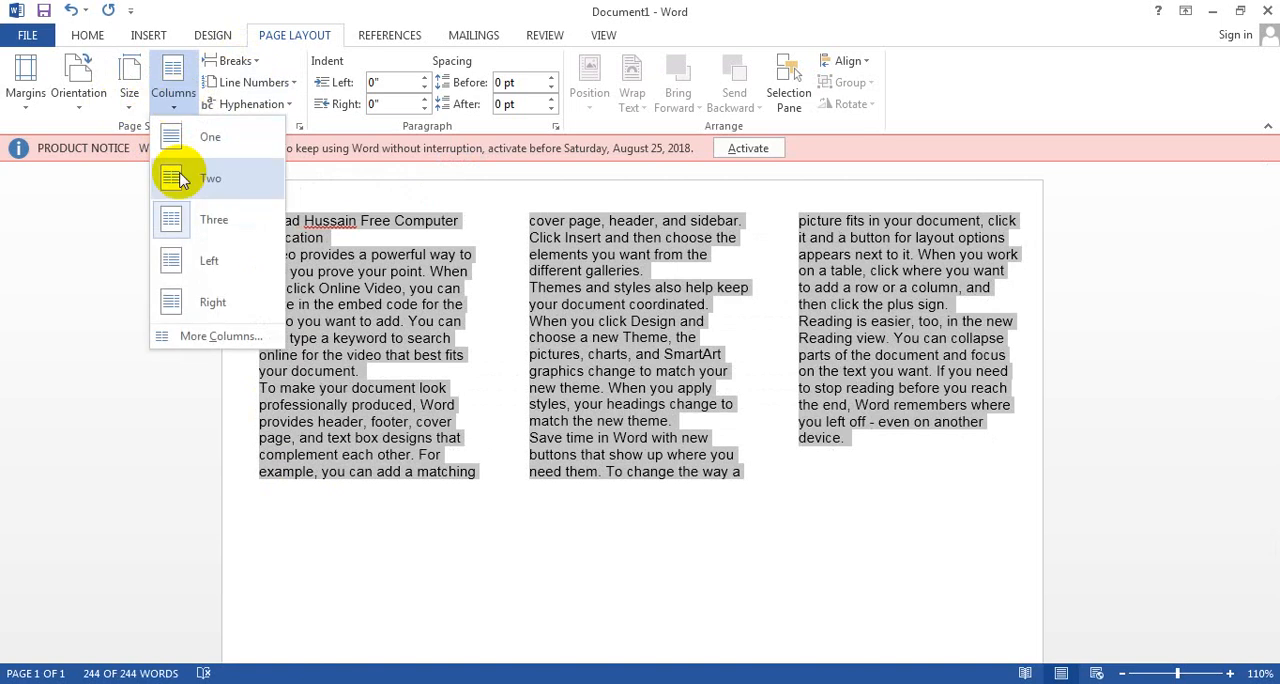
left_click(183, 264)
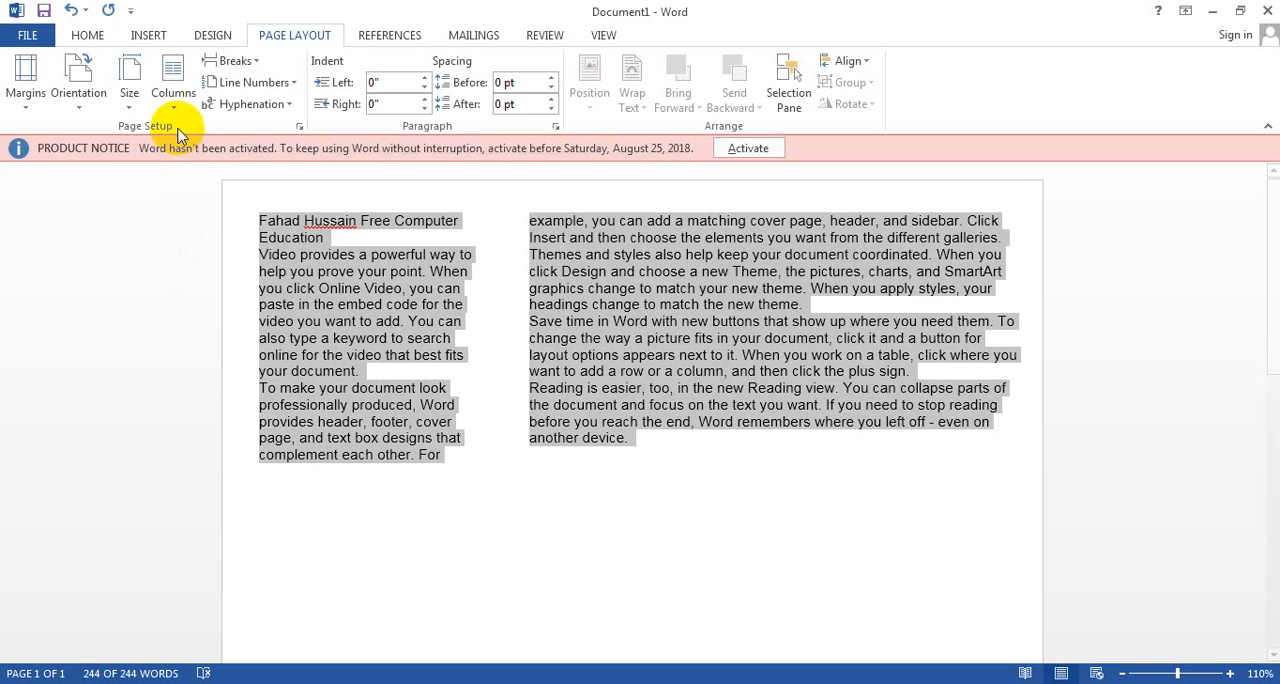
left_click(173, 85)
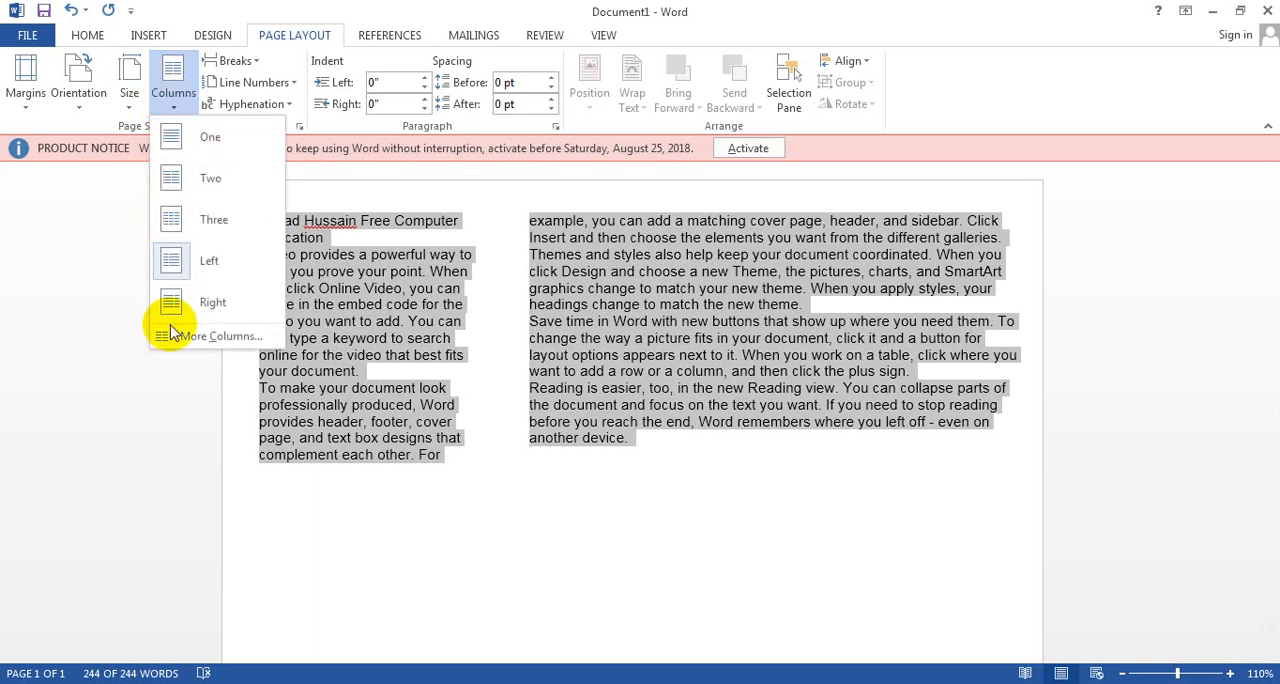
left_click(196, 300)
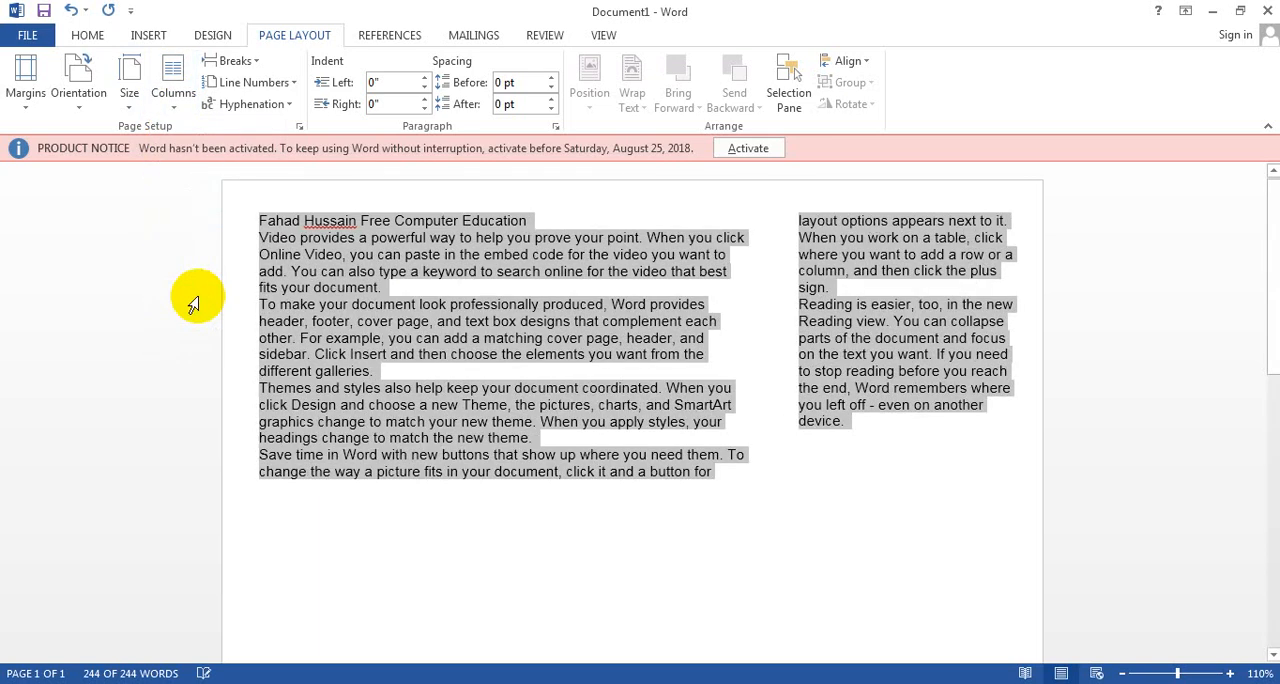
Step: Try a custom layout of 5 columns for the selected text and discard it
left_click(174, 116)
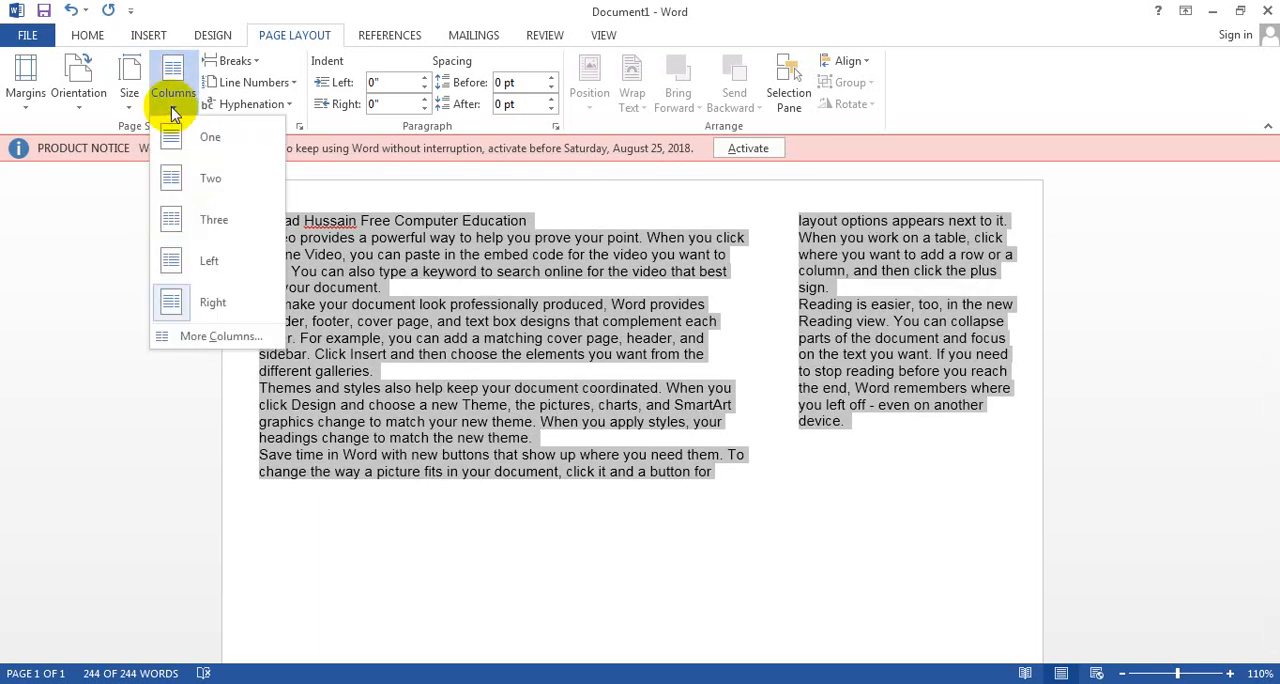
left_click(185, 336)
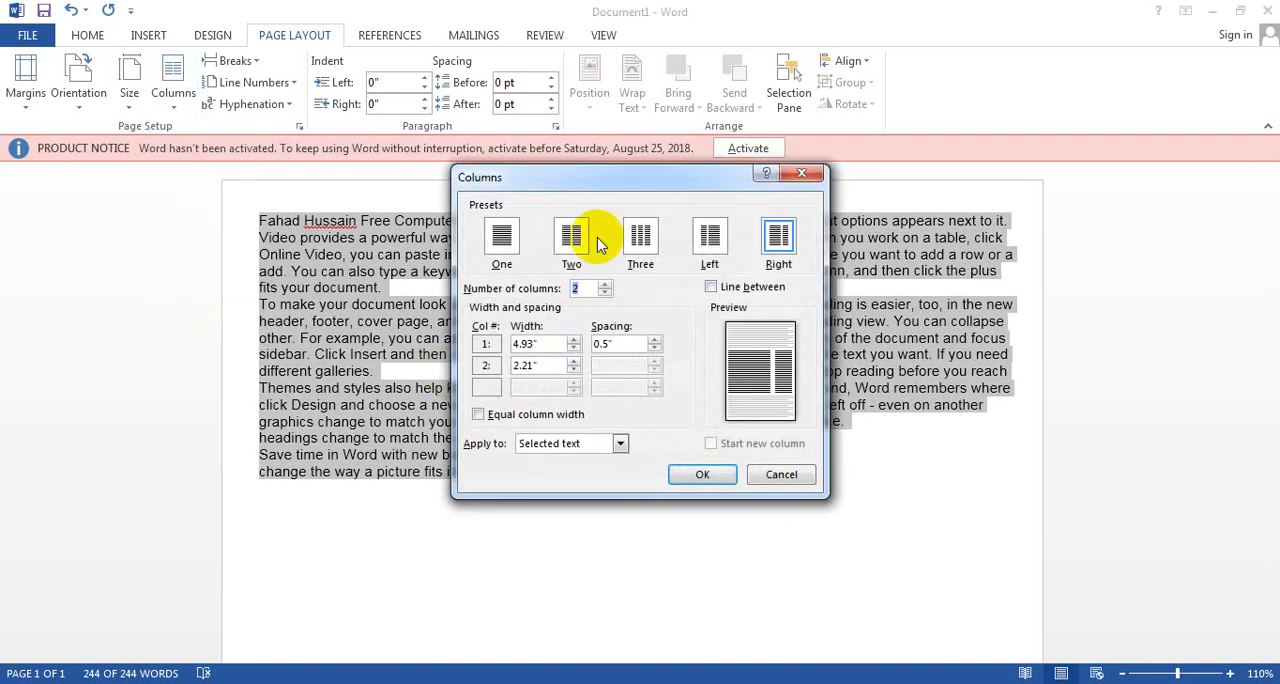
left_click_drag(578, 285, 600, 291)
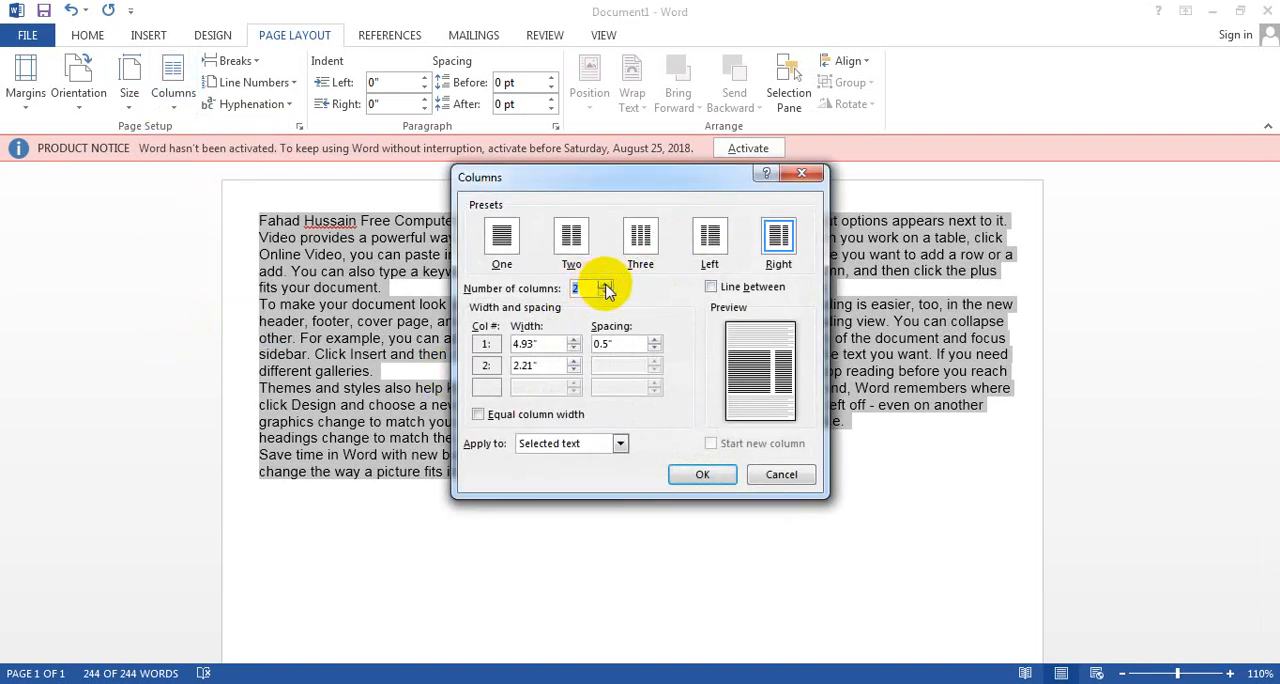
left_click(604, 285)
left_click(604, 285)
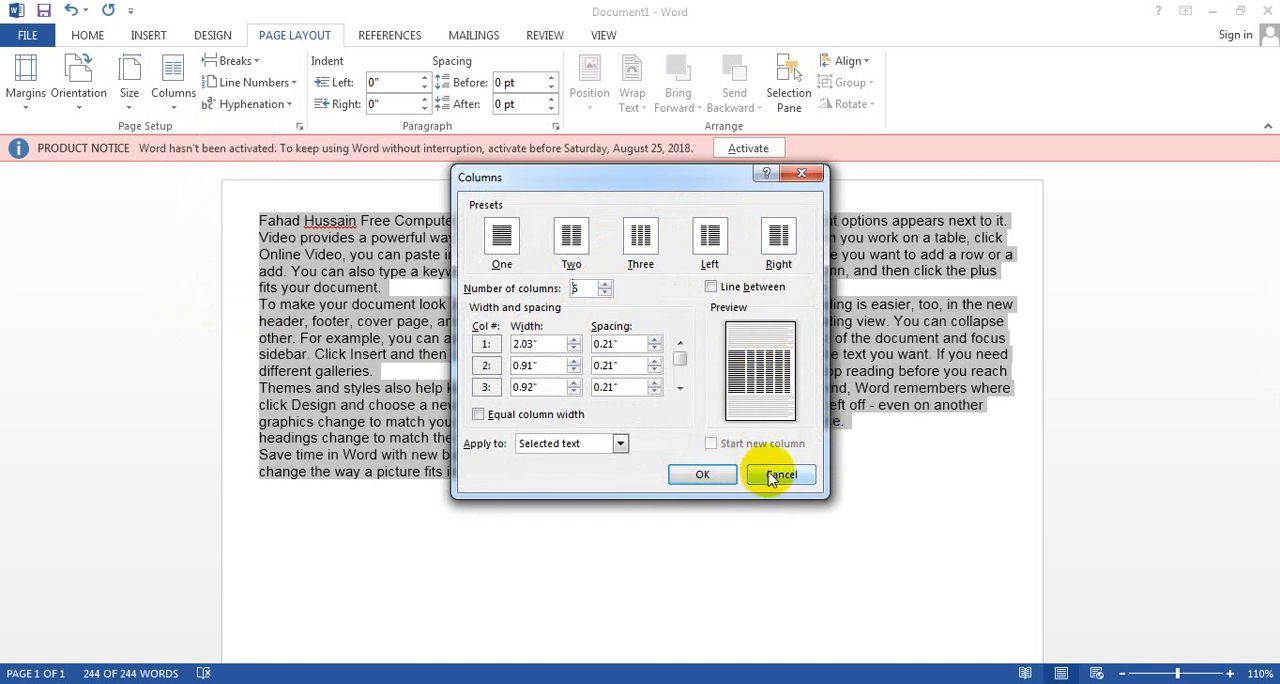
left_click(705, 476)
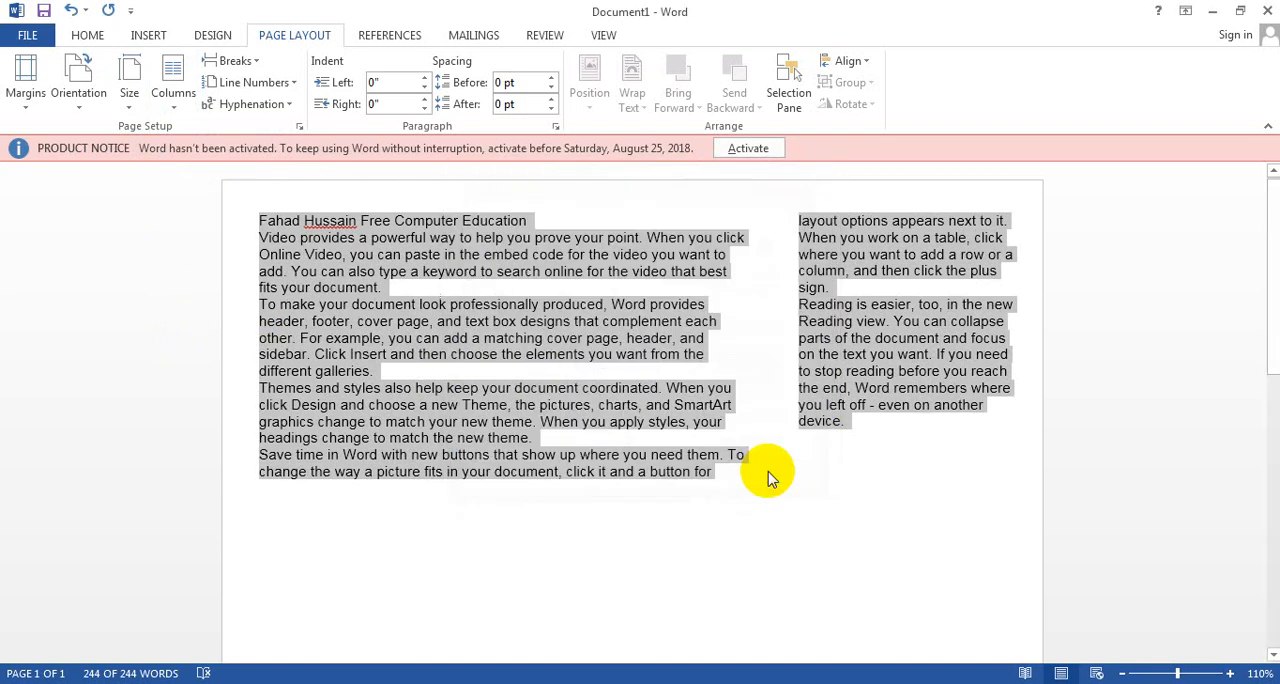
Step: Return all the selected document text to a single column
left_click(165, 96)
left_click(190, 143)
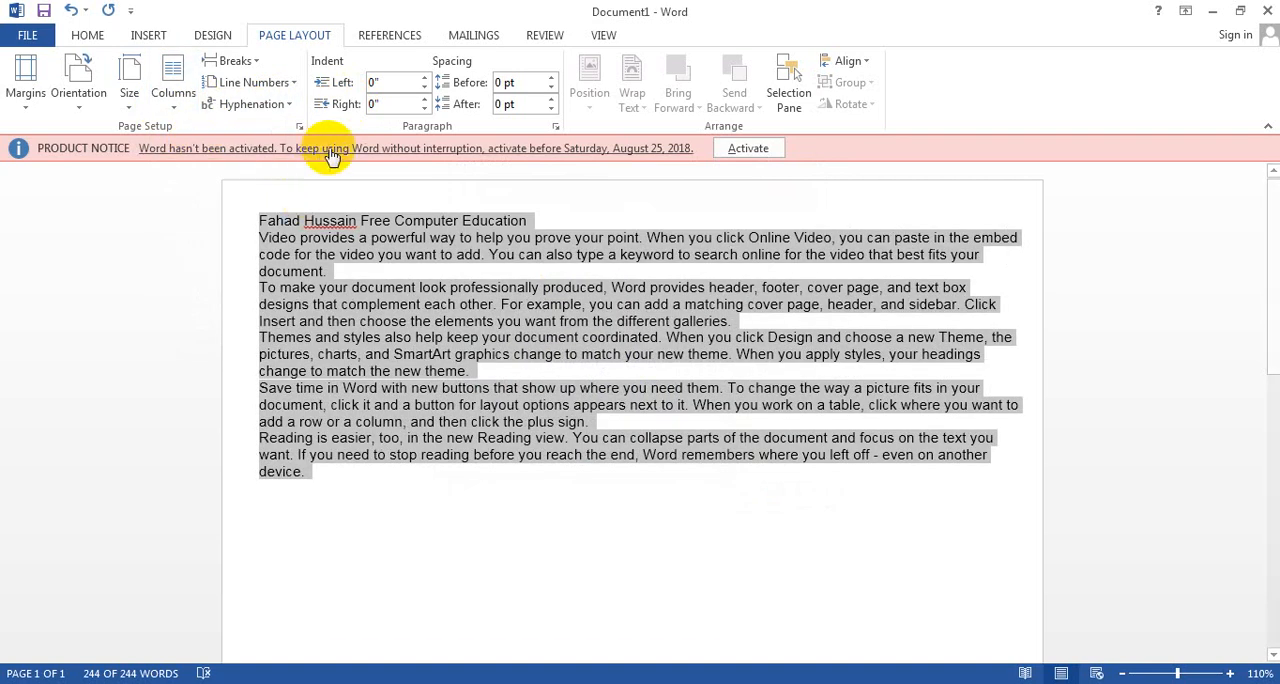
Step: Insert a page break at the end of the first body paragraph, check the following page, and undo the break
left_click(258, 62)
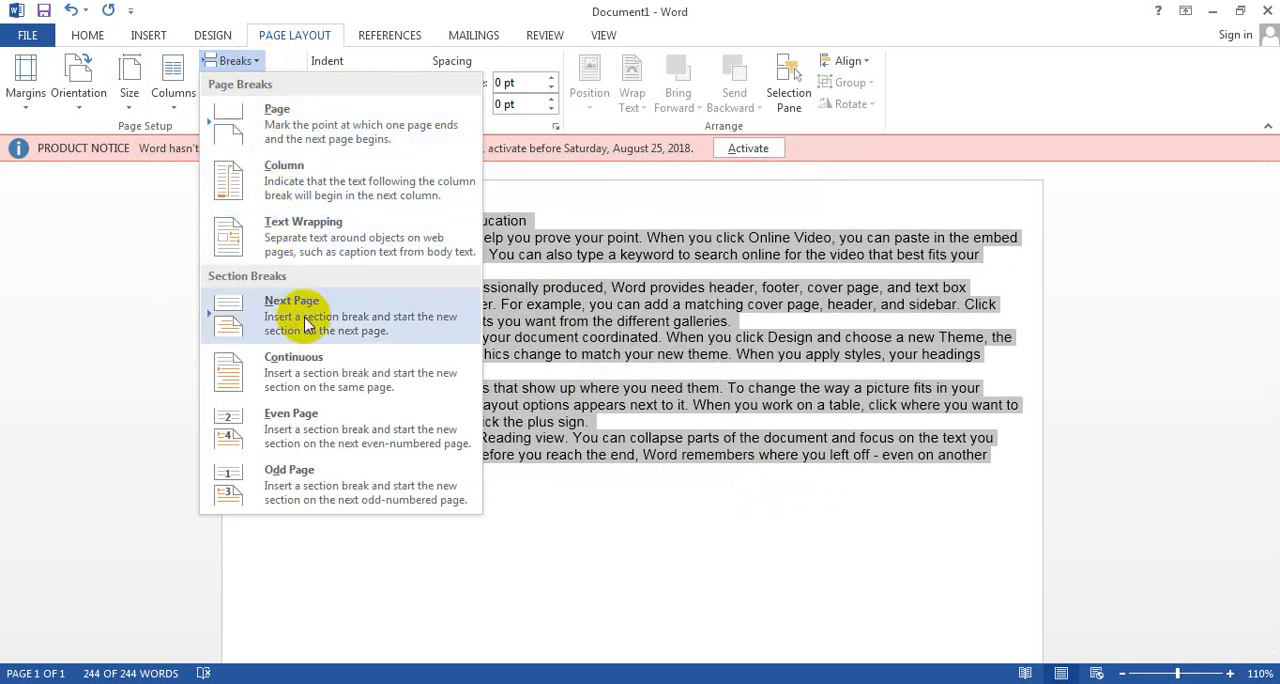
left_click(563, 275)
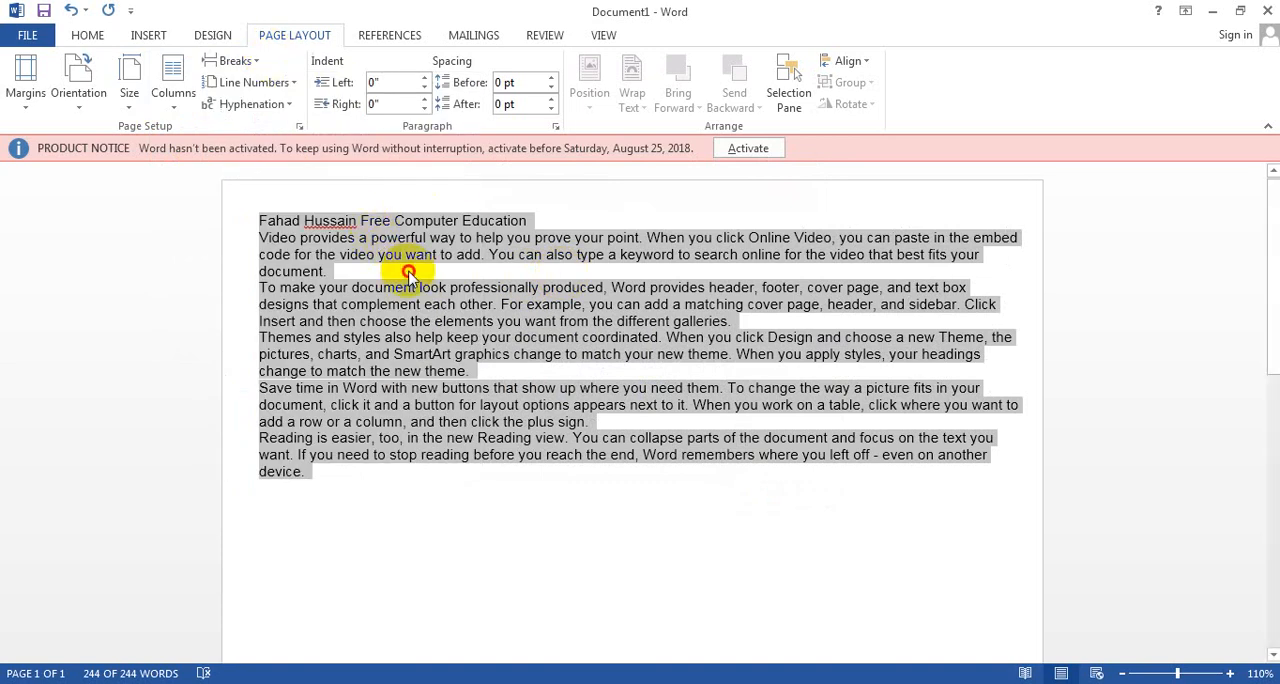
left_click(408, 273)
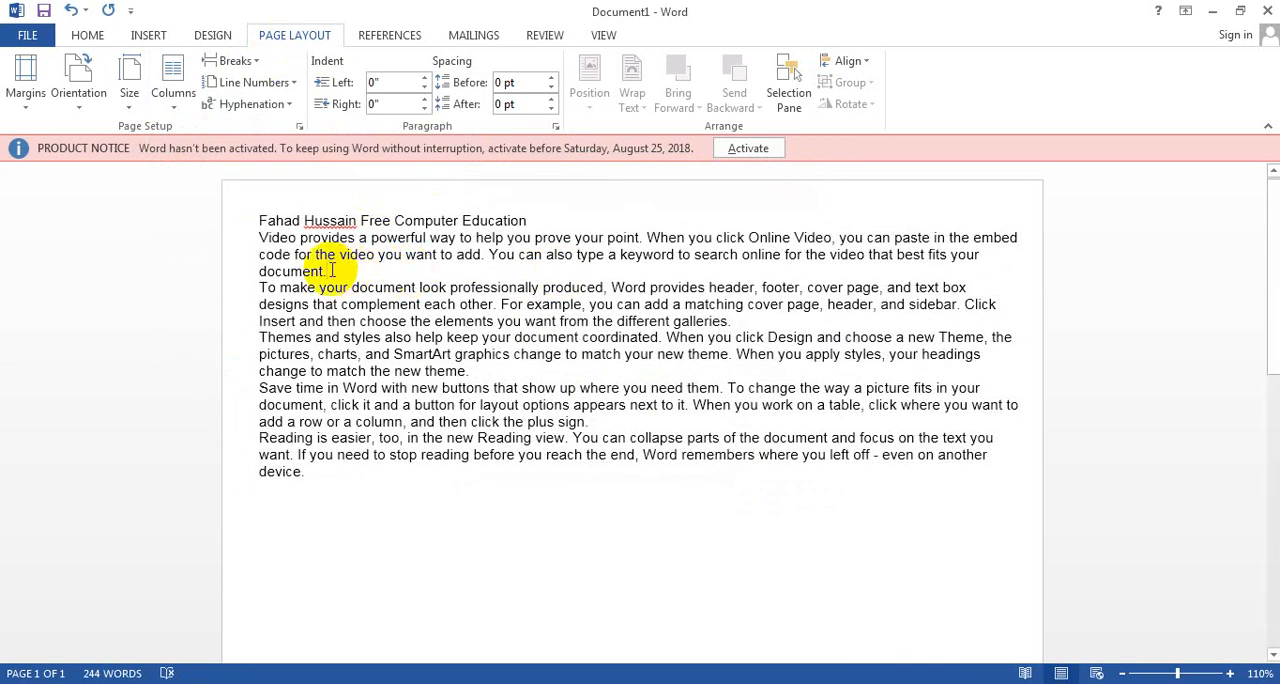
left_click(228, 60)
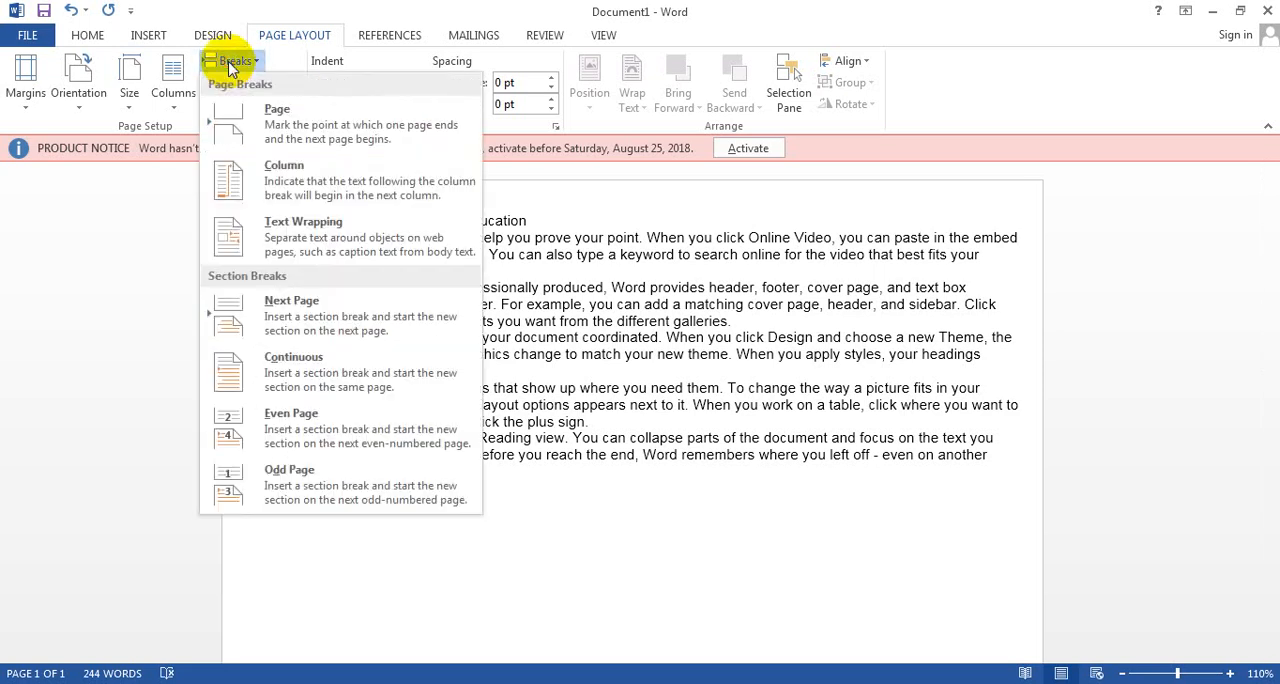
left_click(268, 147)
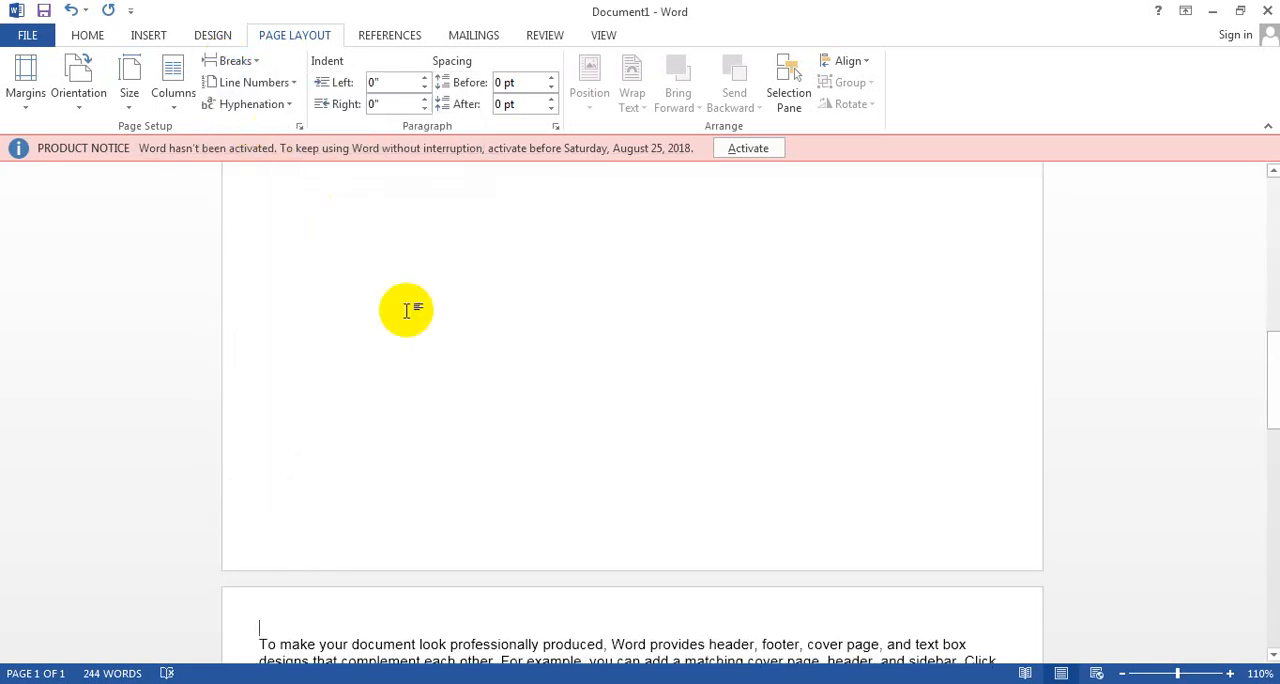
left_click_drag(1266, 420, 1272, 455)
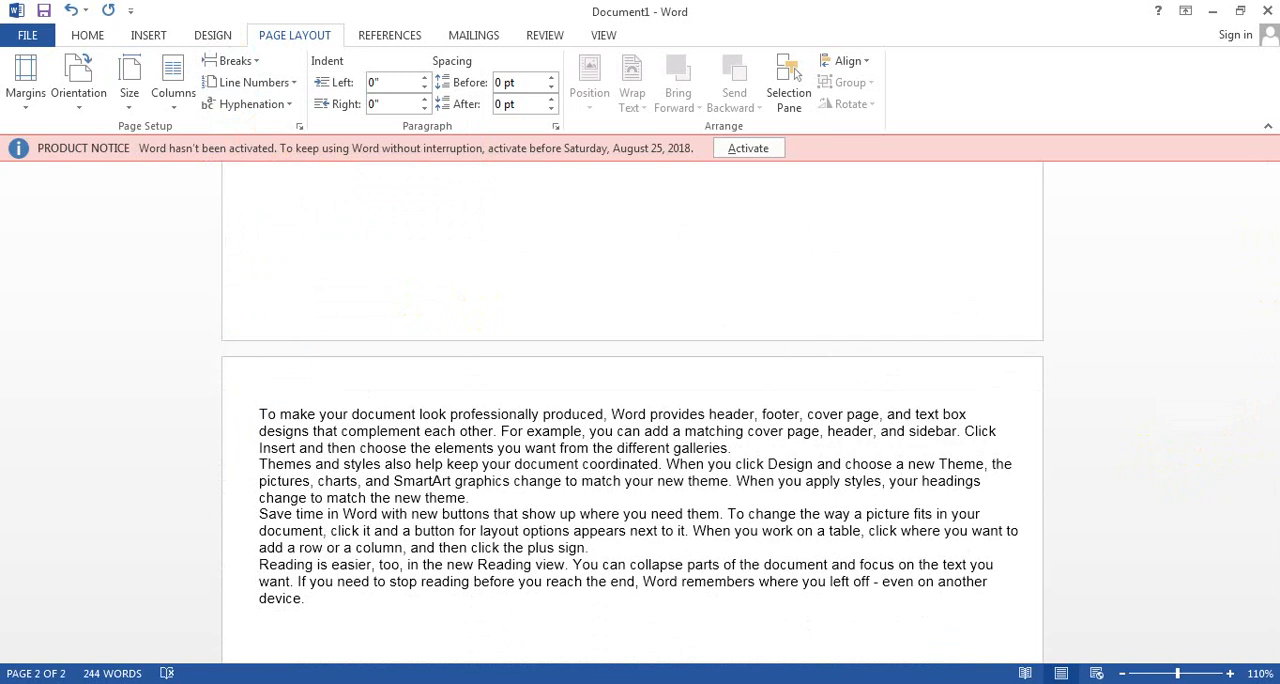
key("ctrl+z")
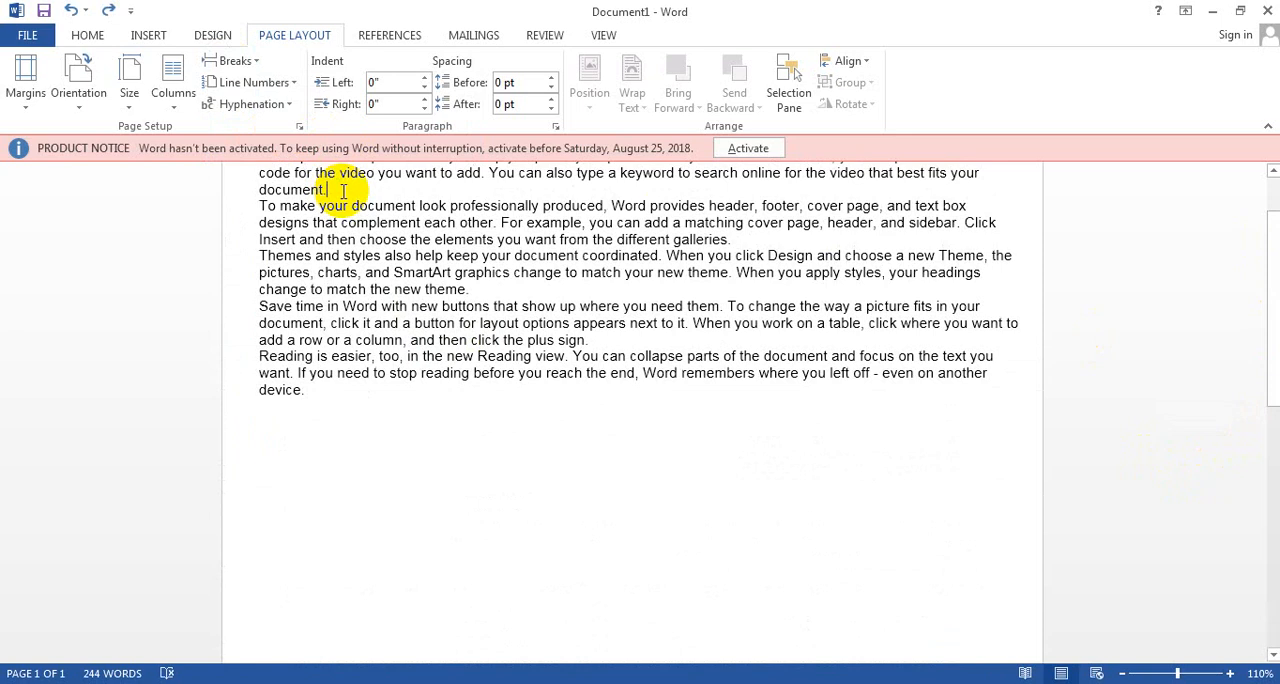
Step: Insert a column break at the end of the first body paragraph, check how the text moves, and remove the break
left_click(240, 60)
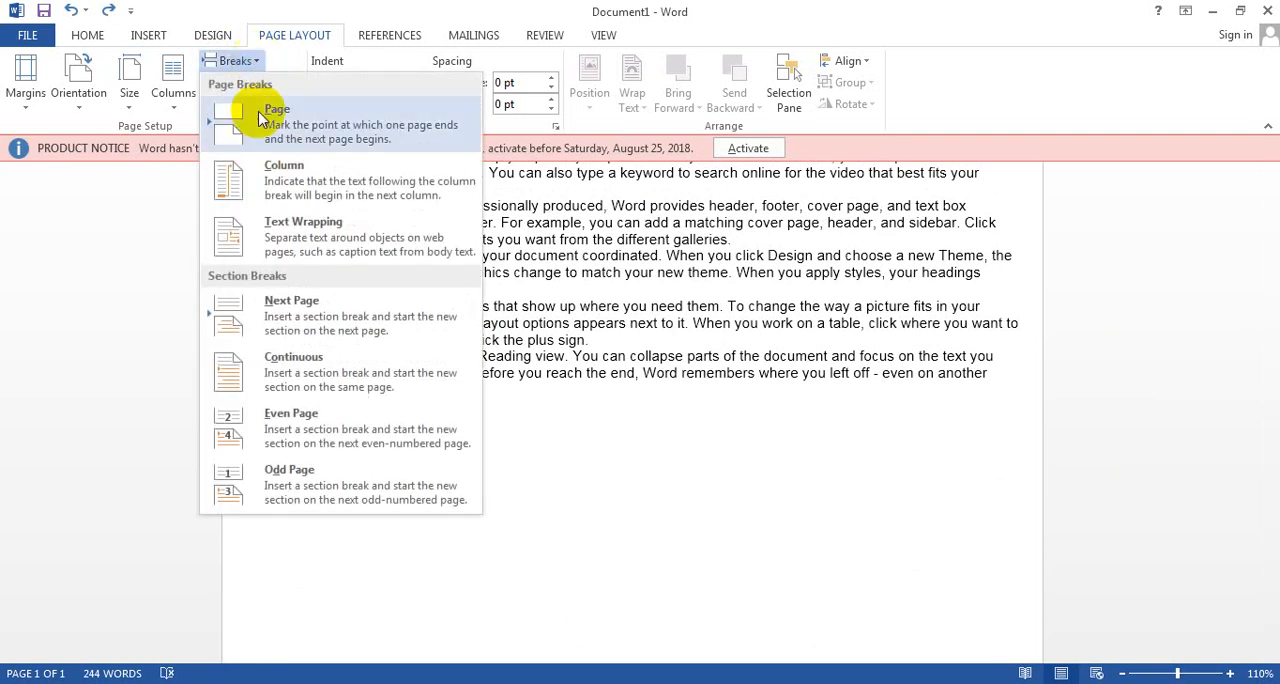
left_click(273, 185)
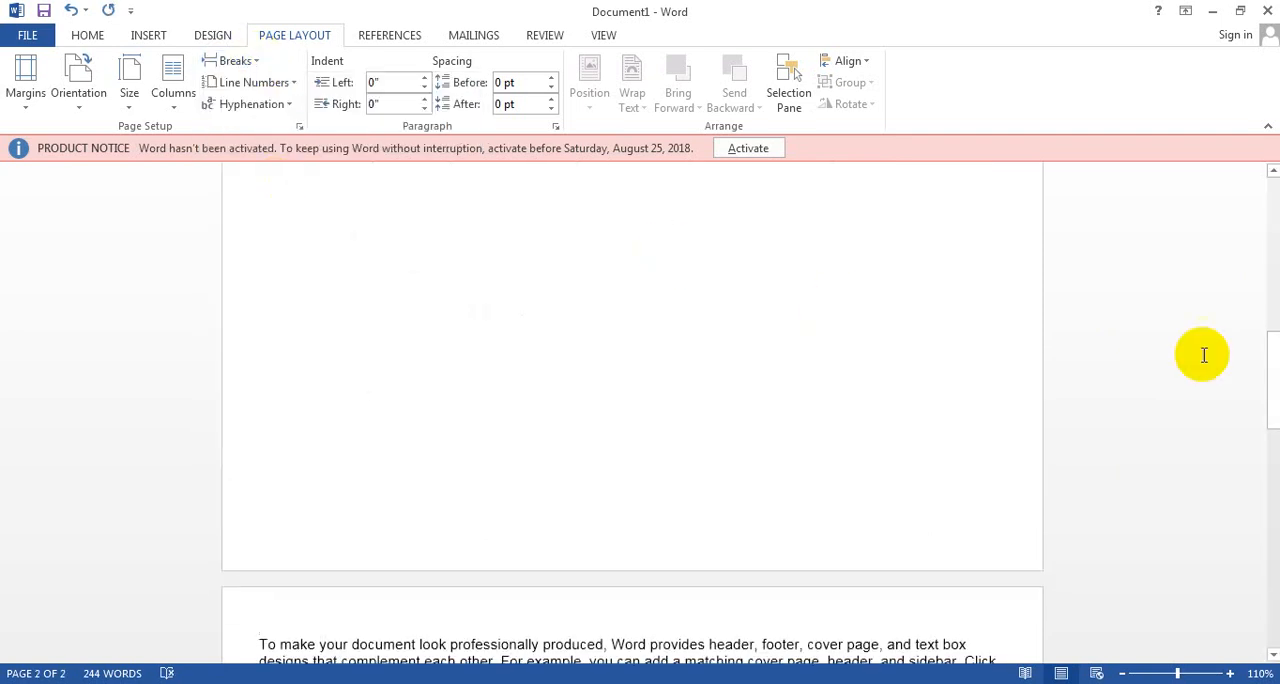
left_click(1272, 393)
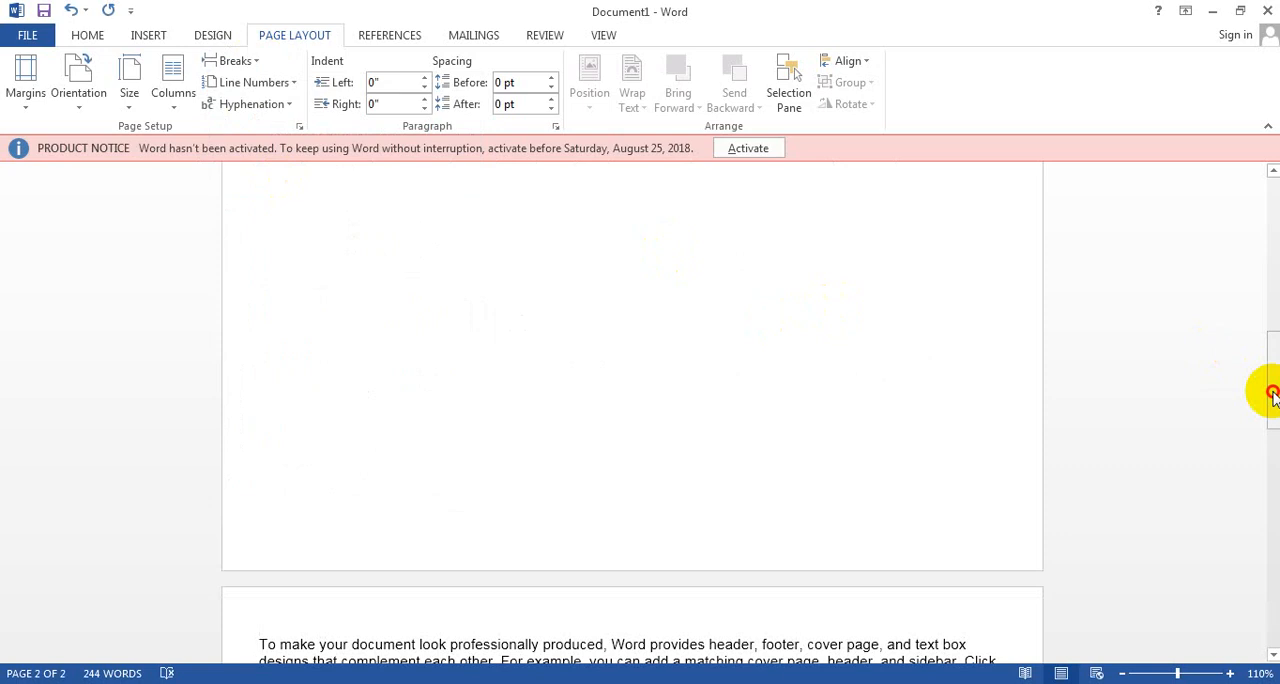
left_click_drag(1272, 393, 1272, 472)
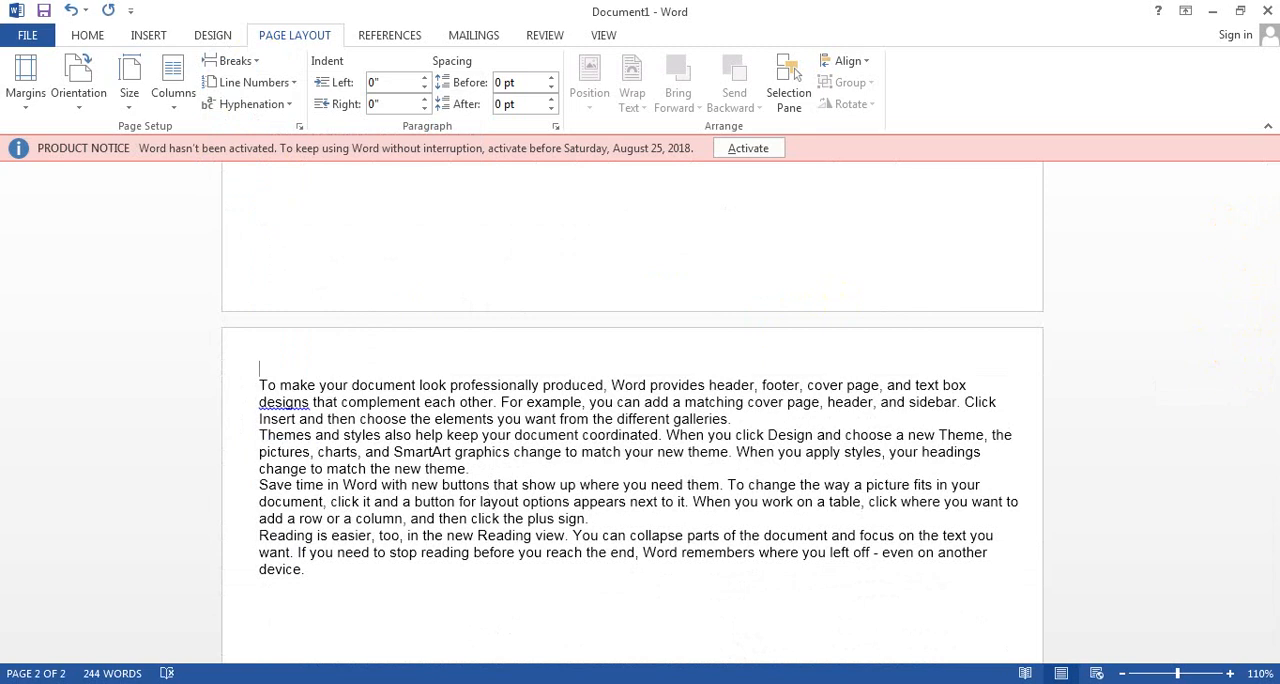
left_click(250, 62)
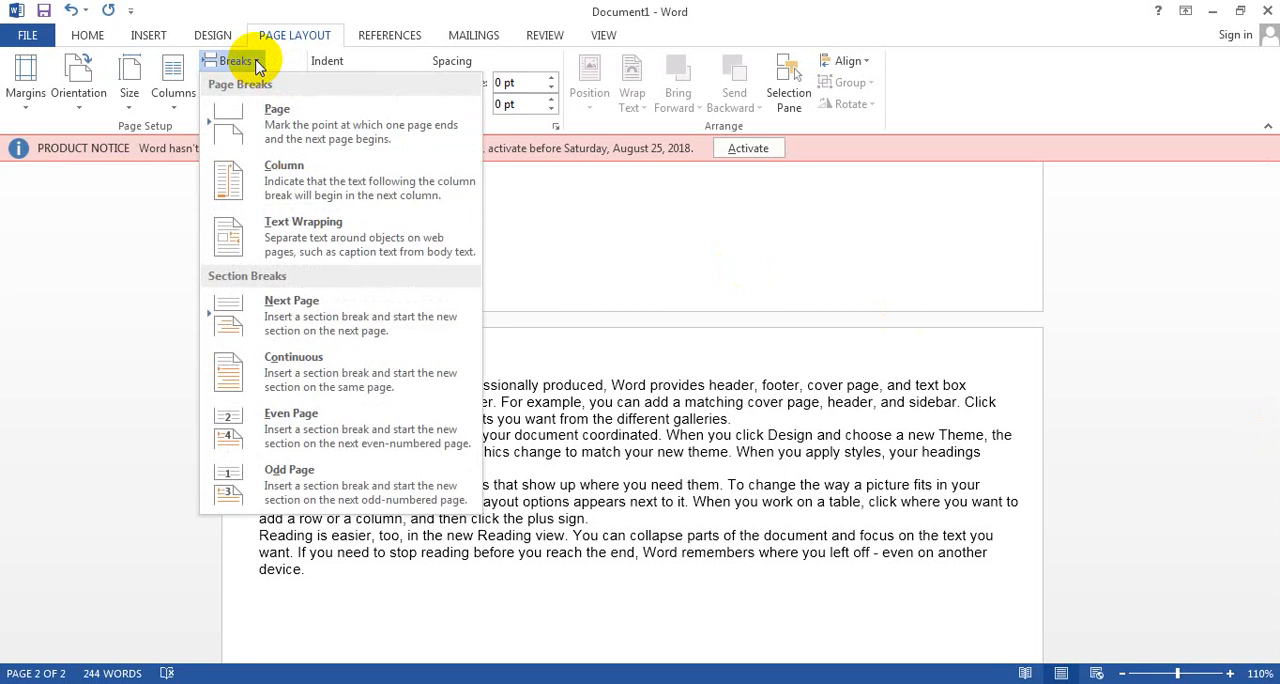
left_click(637, 382)
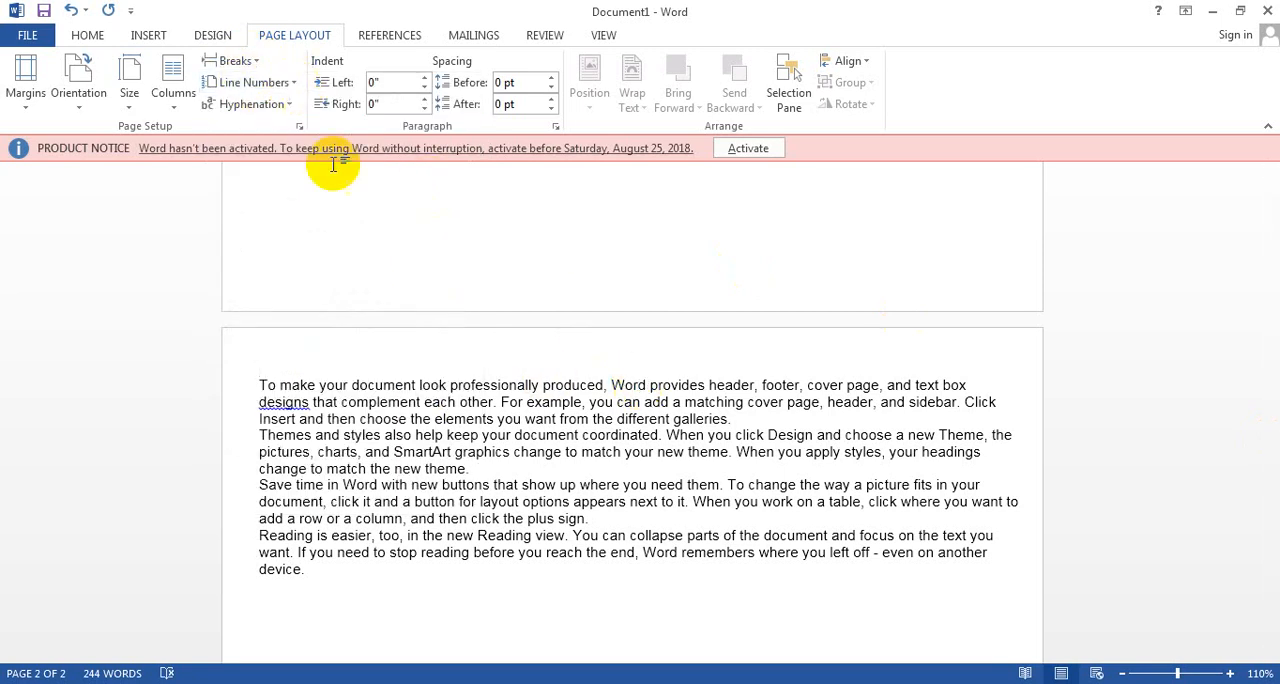
key("BackSpace")
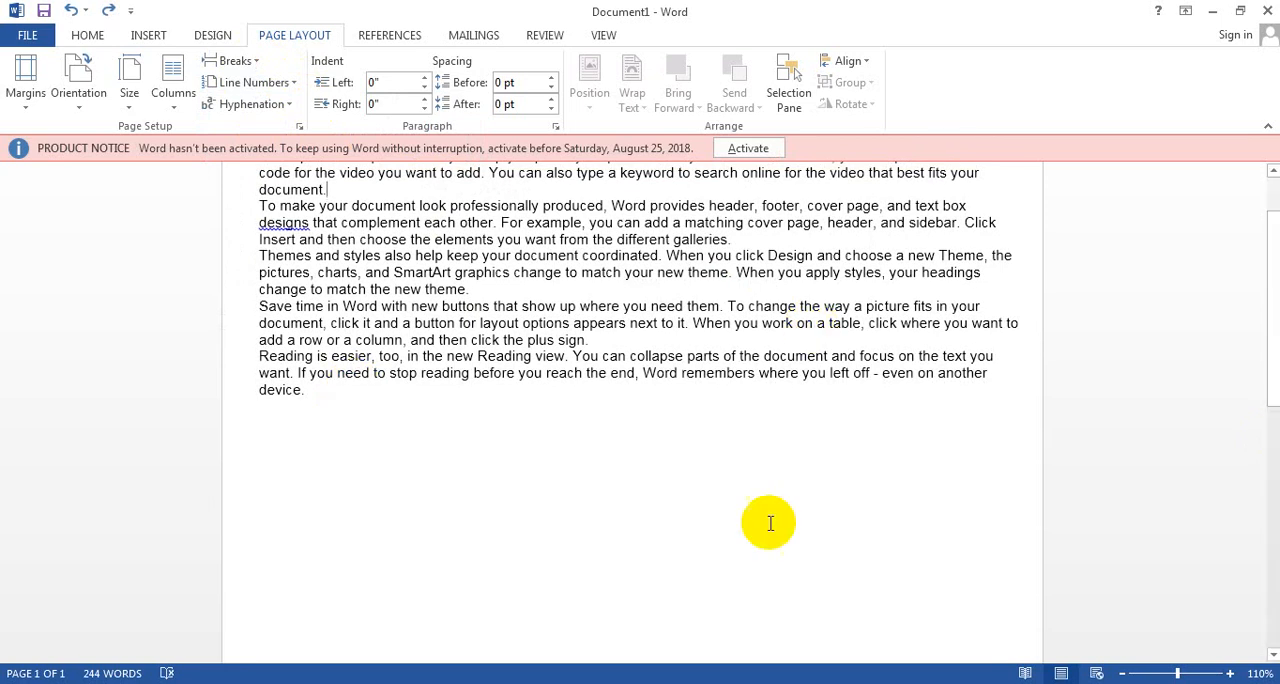
Step: Number the lines of all the document text continuously, and switch the numbering to restart on each page
left_click(245, 205)
left_click_drag(310, 390, 258, 220)
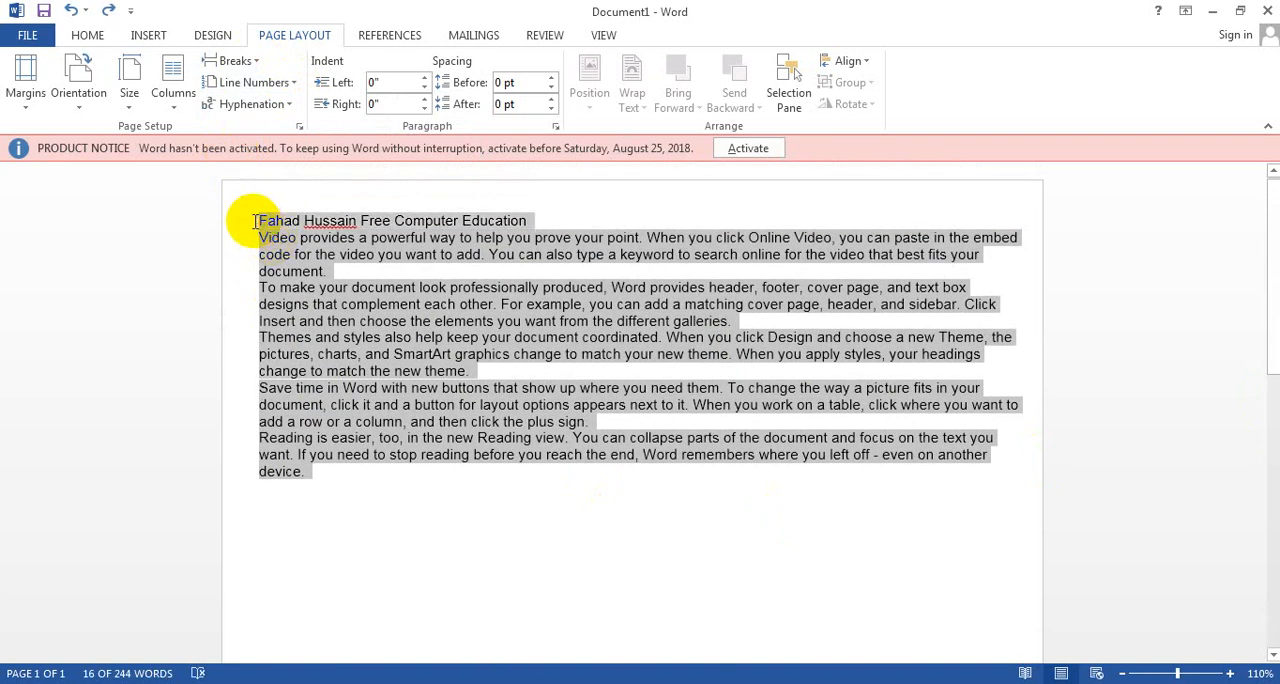
left_click(280, 86)
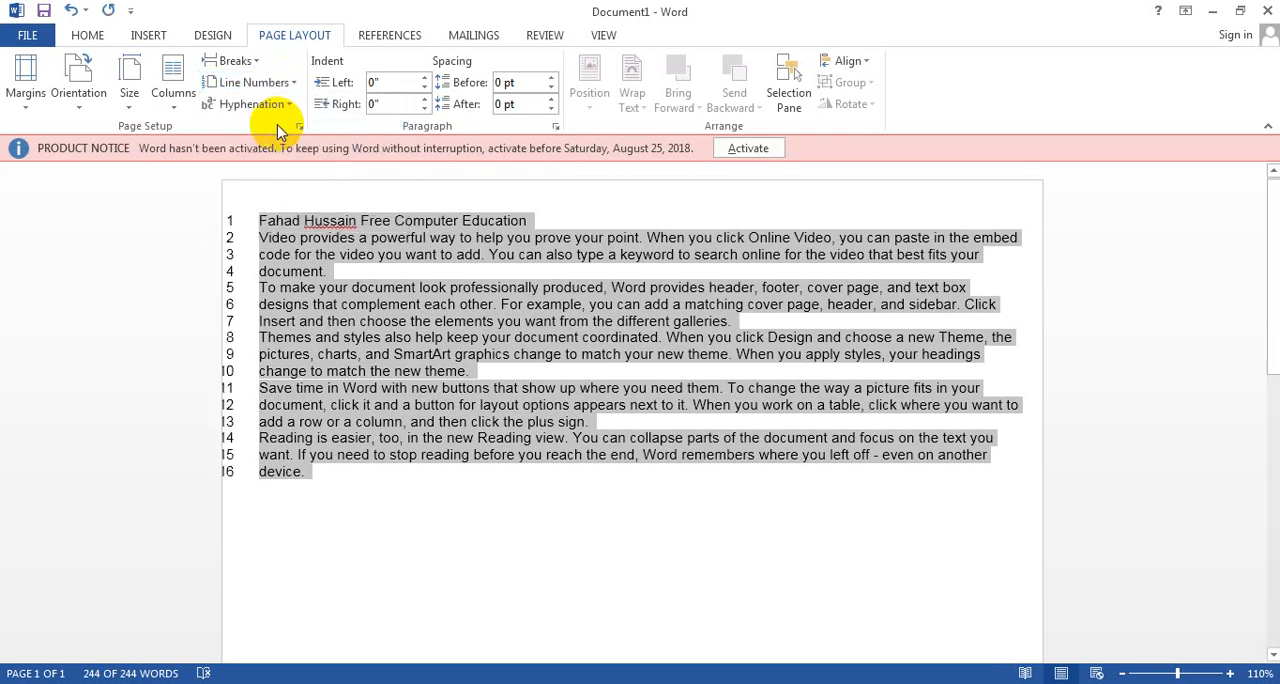
left_click(252, 82)
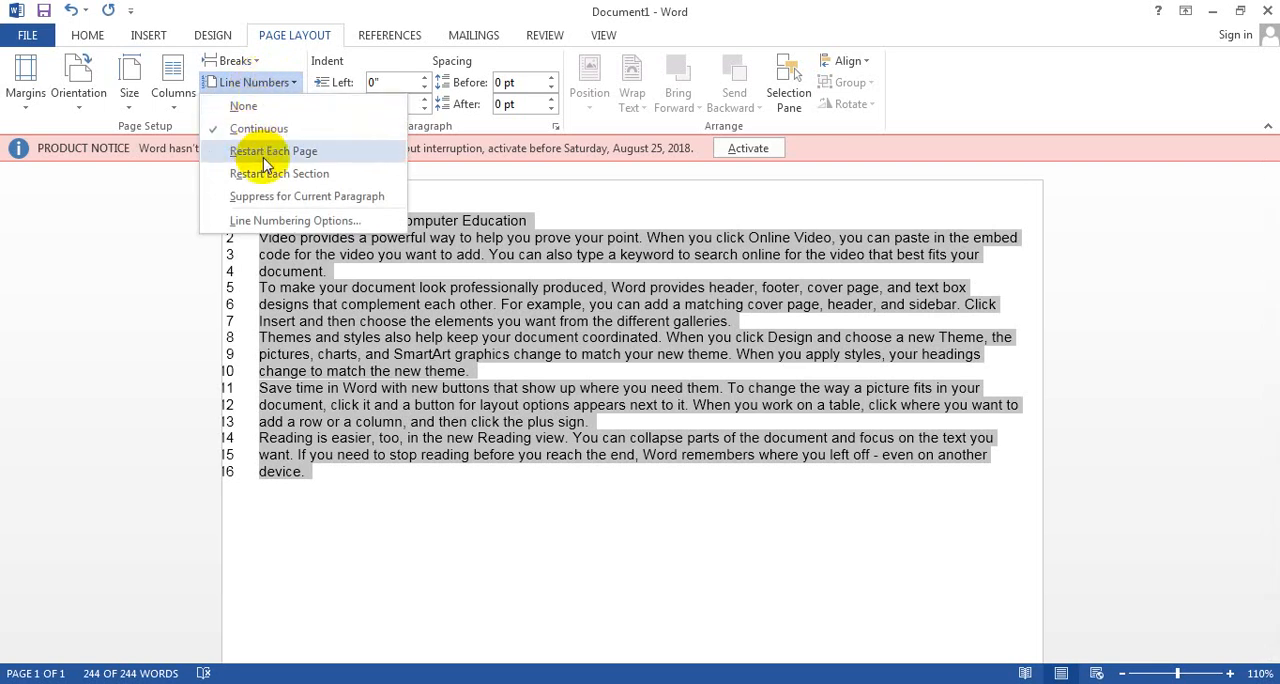
left_click(265, 160)
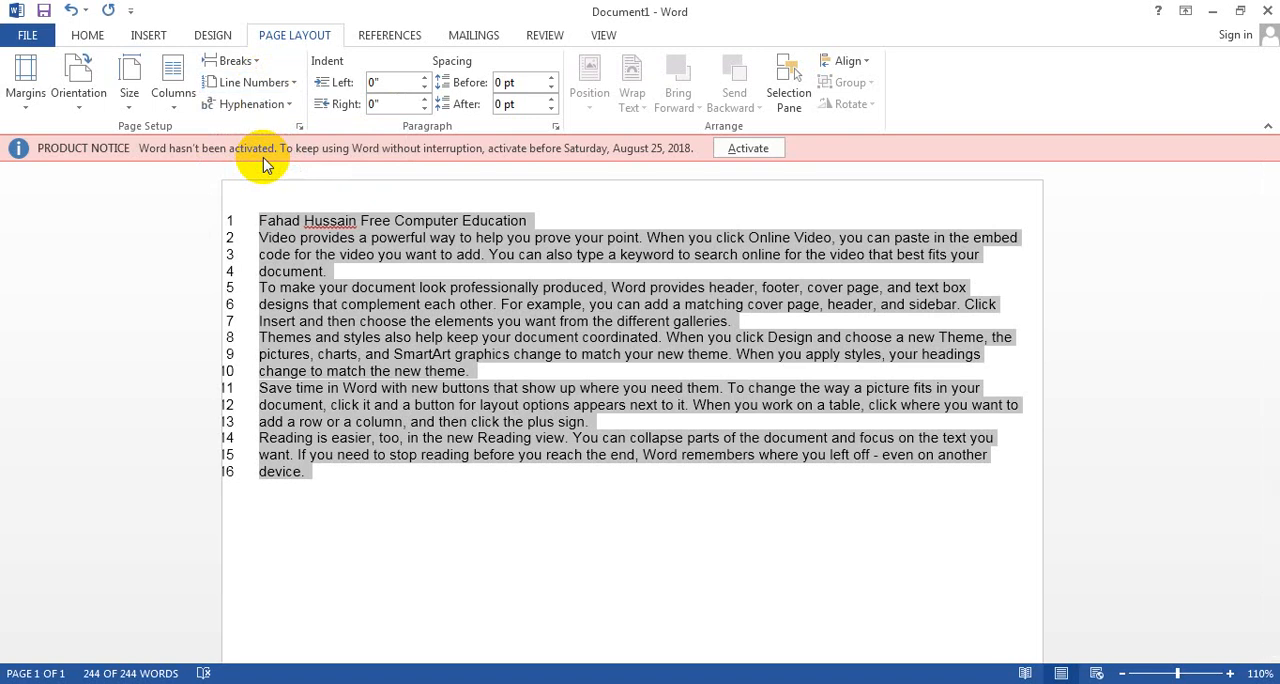
Step: Add blank lines after the last paragraph until they run onto a second page, and check the line numbers there
left_click(352, 474)
key("Return")
key("Return")
key("Return")
key("Return")
key("Return")
key("Return")
key("Return")
key("Return")
key("Return")
key("Return")
key("Return")
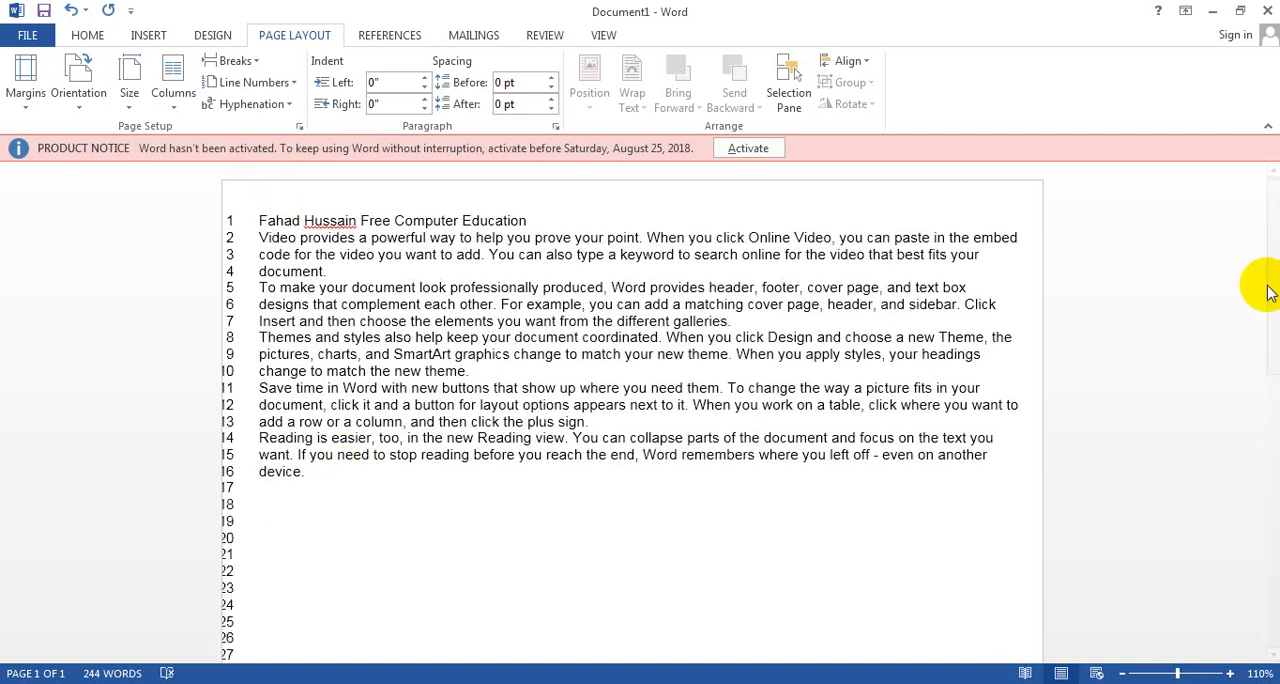
left_click_drag(1267, 287, 1270, 555)
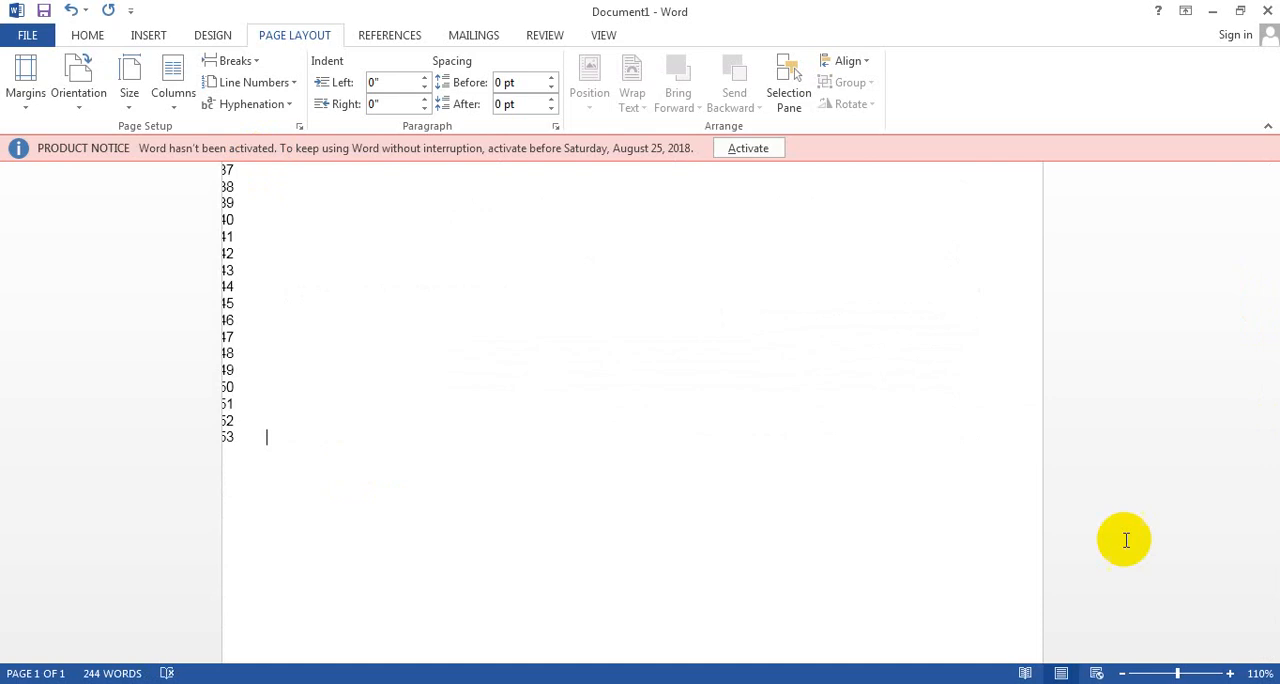
key("Return")
key("Return")
key("Return")
key("Return")
key("Return")
key("Return")
key("Return")
key("Return")
key("Return")
key("Return")
key("Return")
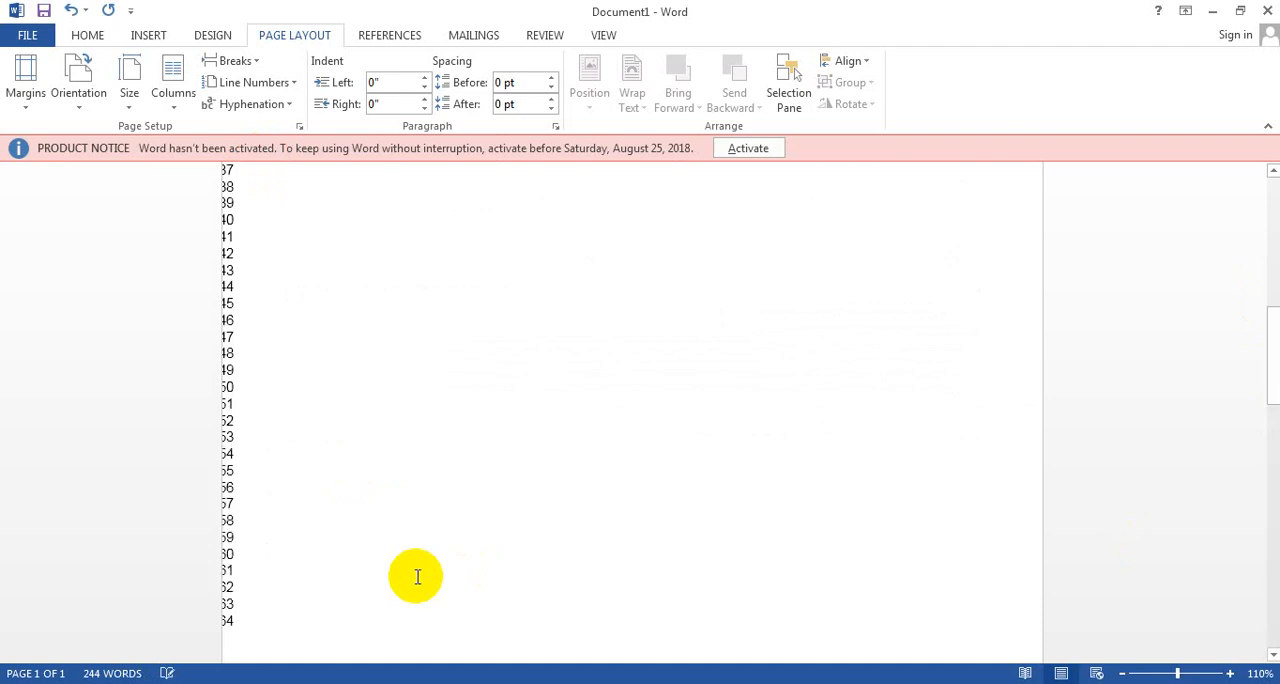
left_click_drag(1269, 317, 1272, 380)
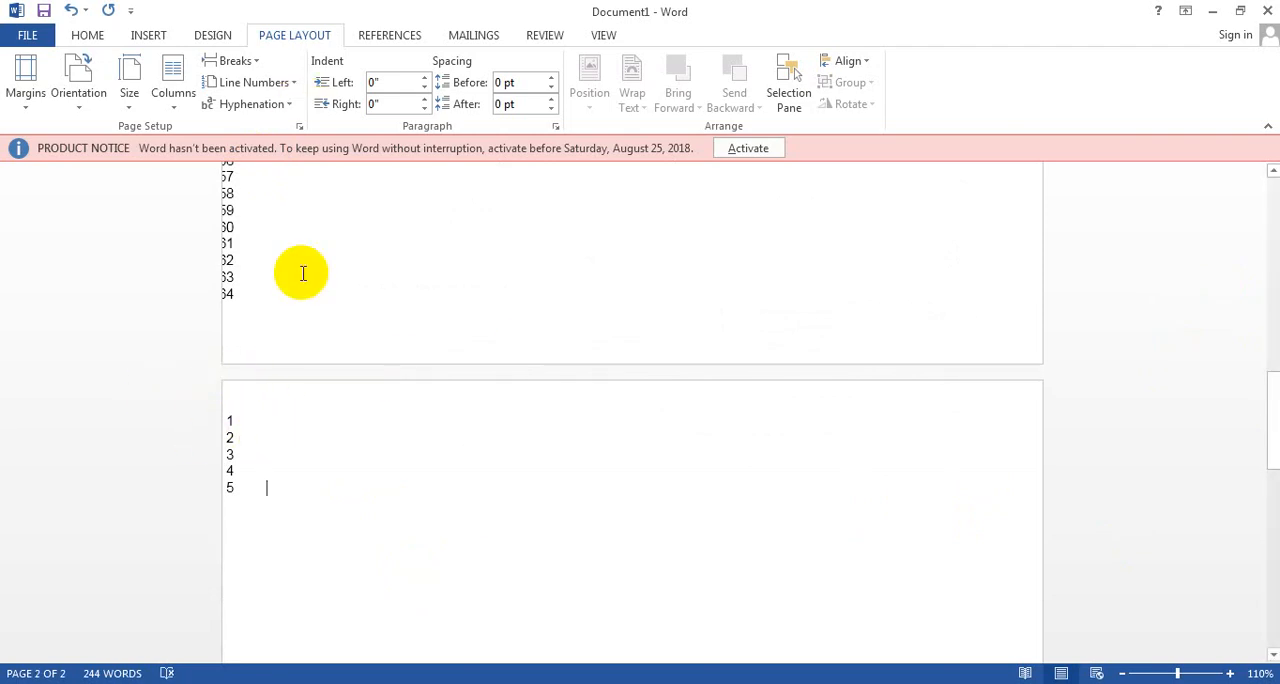
Step: Select the whole document and set its line numbering to restart in each section
key("ctrl+a")
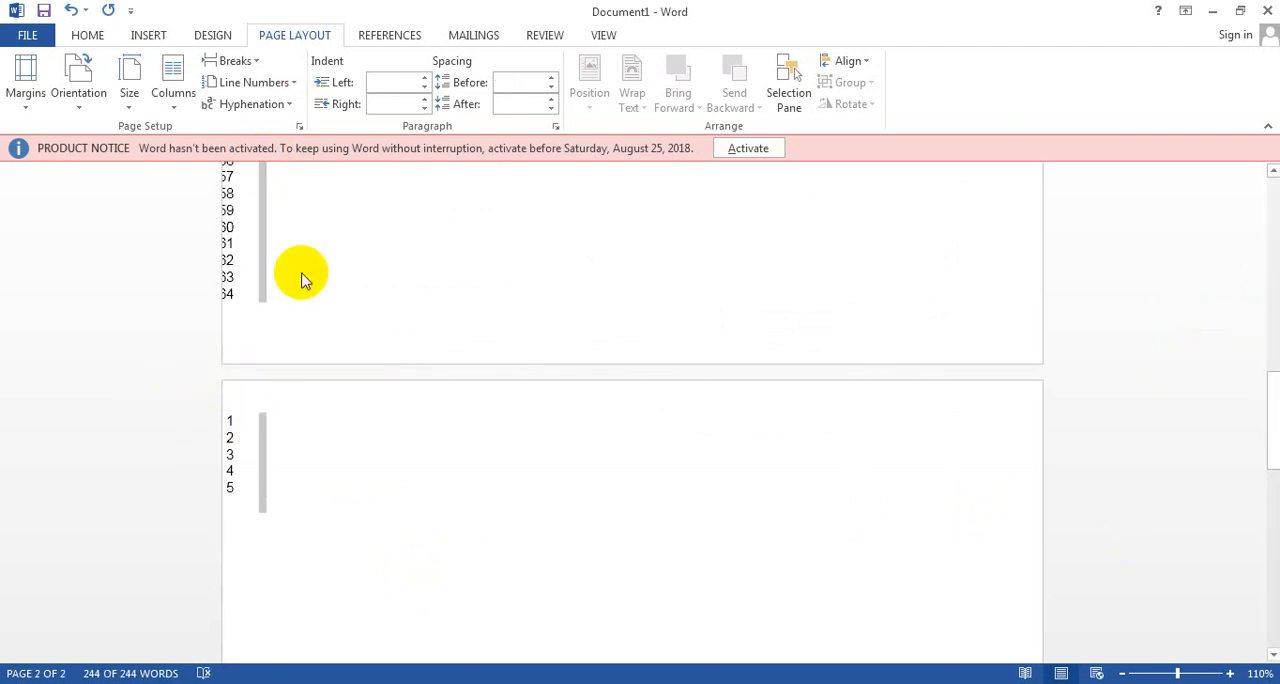
left_click(292, 83)
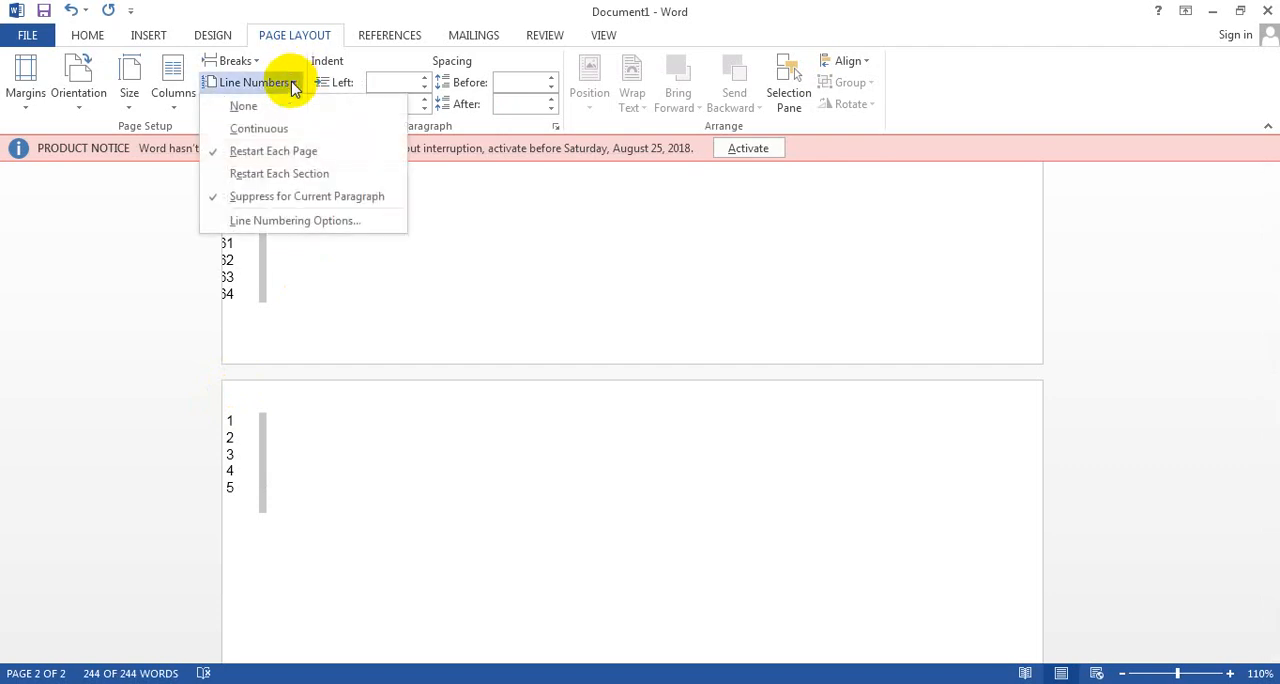
left_click(248, 180)
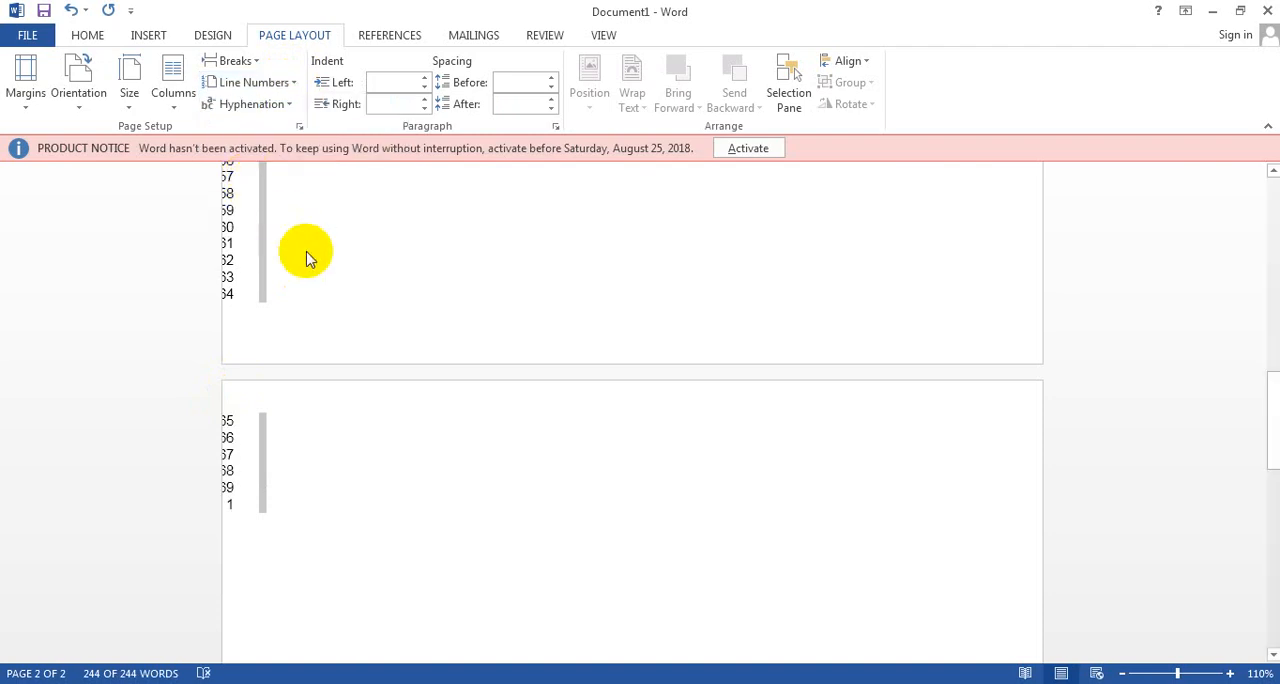
Step: Undo the section-based numbering, the added blank lines and the line numbering of the document text
key("ctrl+z")
key("ctrl+z")
key("ctrl+z")
key("ctrl+z")
key("ctrl+z")
key("ctrl+z")
key("ctrl+z")
key("ctrl+z")
key("ctrl+z")
key("ctrl+z")
key("ctrl+z")
key("ctrl+z")
key("ctrl+z")
key("ctrl+z")
key("ctrl+z")
key("ctrl+z")
key("ctrl+z")
key("ctrl+z")
key("ctrl+z")
key("ctrl+z")
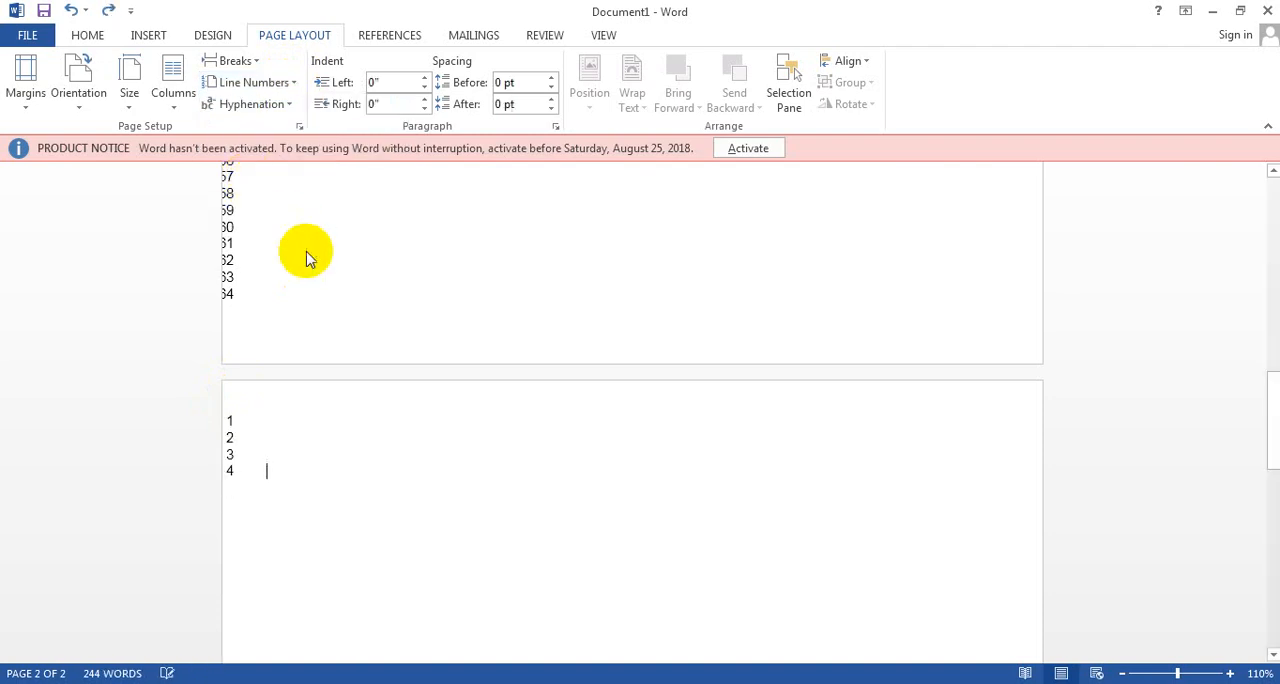
key("ctrl+z")
key("ctrl+z")
key("ctrl+z")
key("ctrl+z")
key("ctrl+z")
key("ctrl+z")
key("ctrl+z")
key("ctrl+z")
key("ctrl+z")
key("ctrl+z")
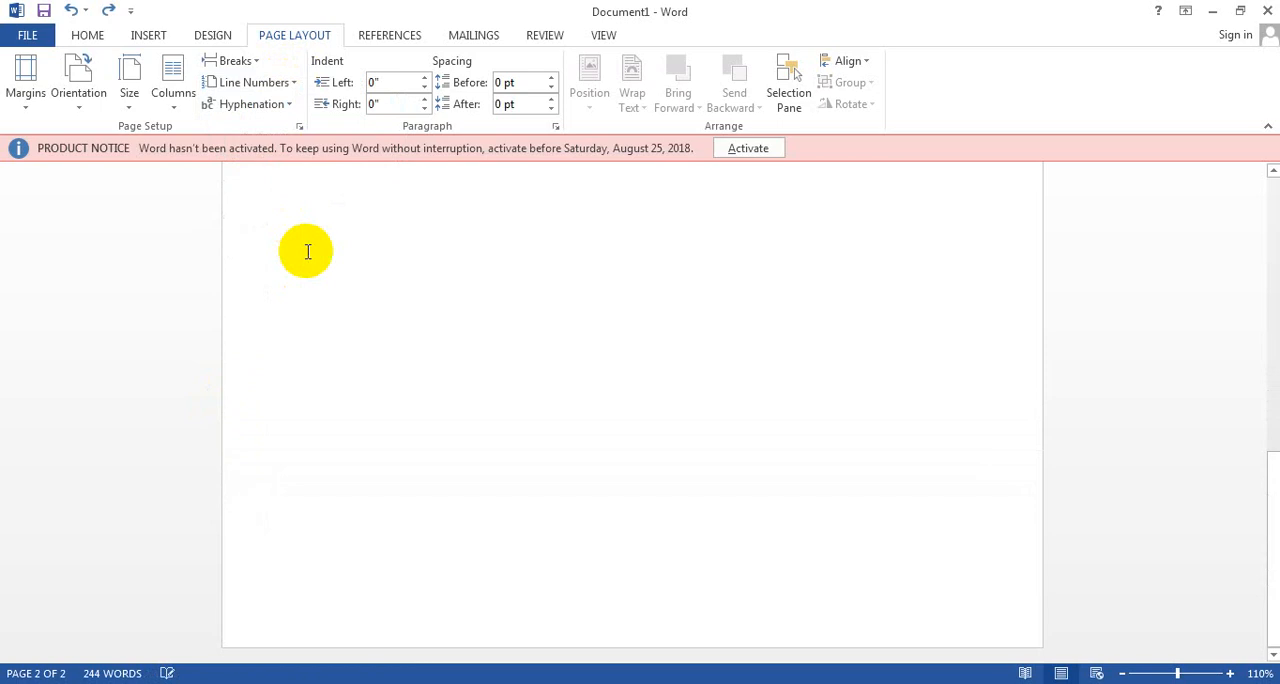
left_click_drag(1270, 508, 1222, 317)
scroll(1222, 317, "up", 2)
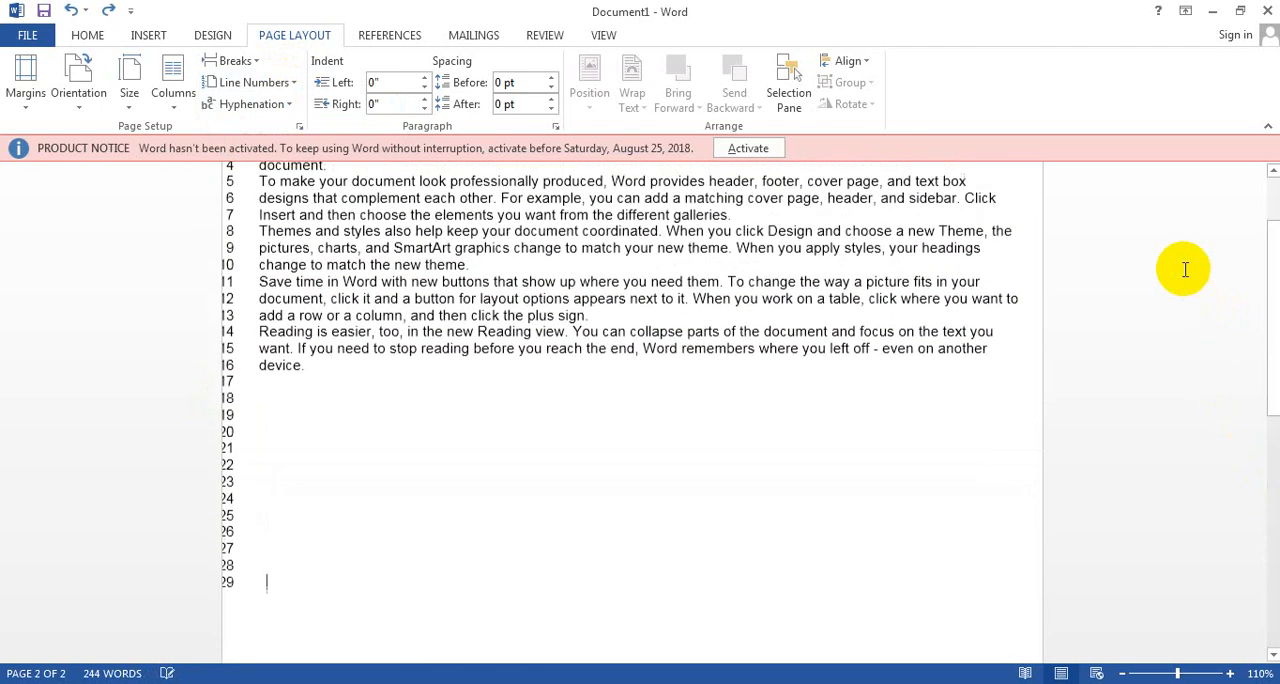
key("ctrl+z")
key("ctrl+z")
key("ctrl+z")
key("ctrl+z")
key("ctrl+z")
key("ctrl+a")
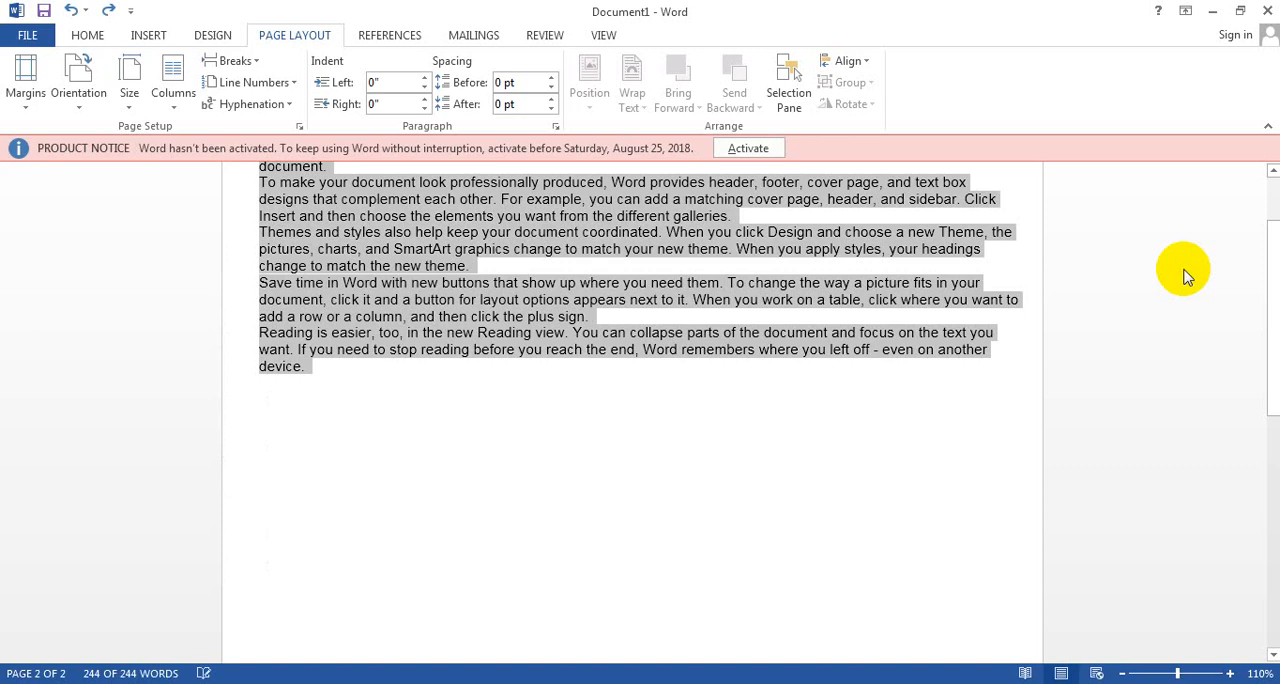
Step: Insert a blank line before and after the paragraph beginning "Themes and styles also help"
left_click(436, 386)
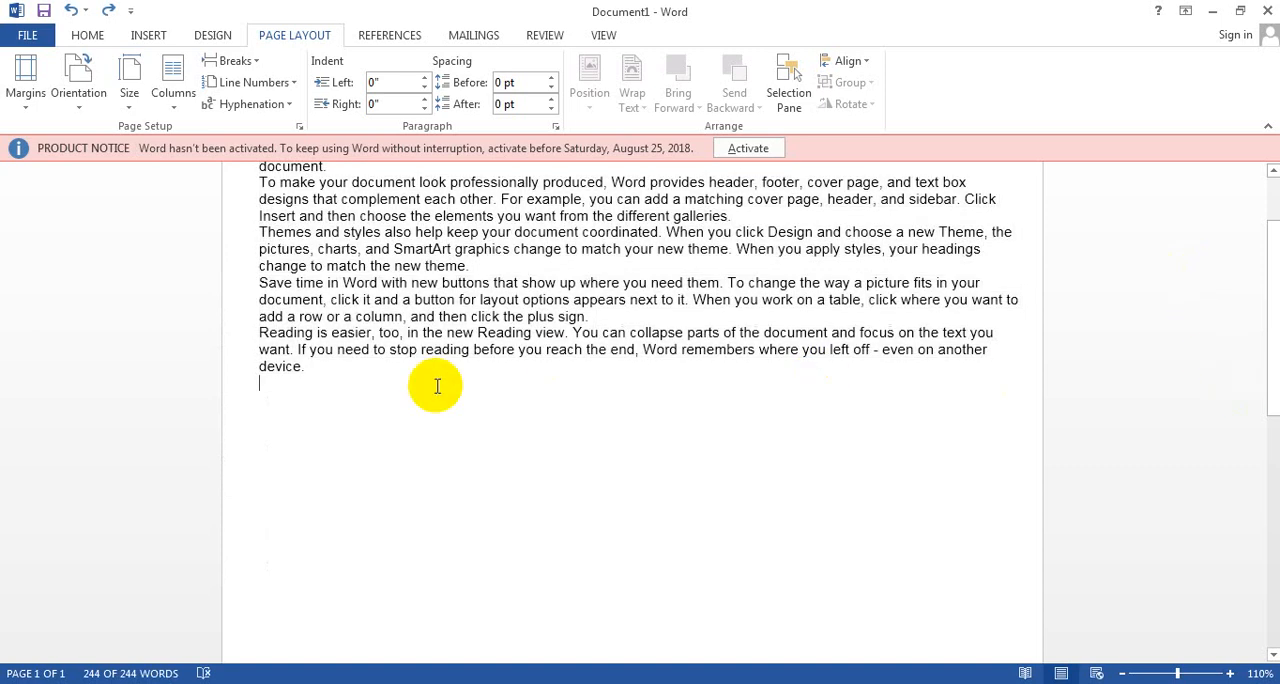
left_click(507, 261)
key("Return")
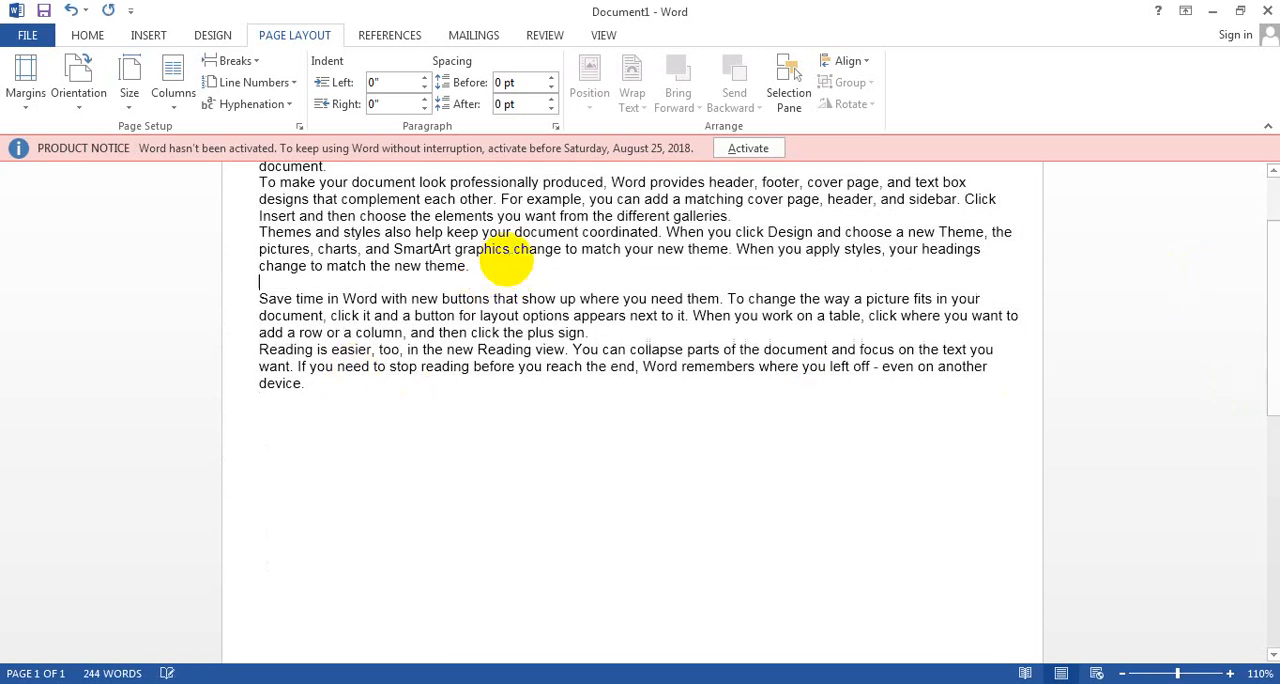
left_click(853, 220)
key("Return")
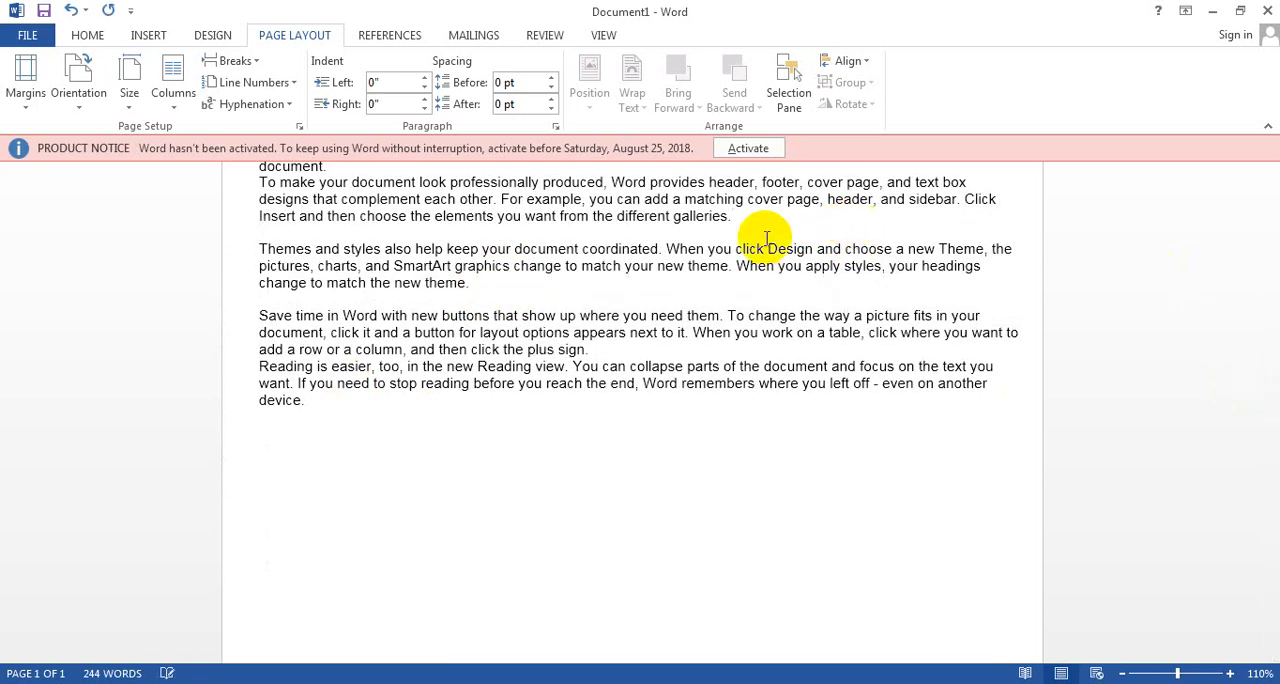
Step: Select all the document text and number its lines with the Restart Each Section option
left_click_drag(321, 402, 196, 190)
left_click(282, 82)
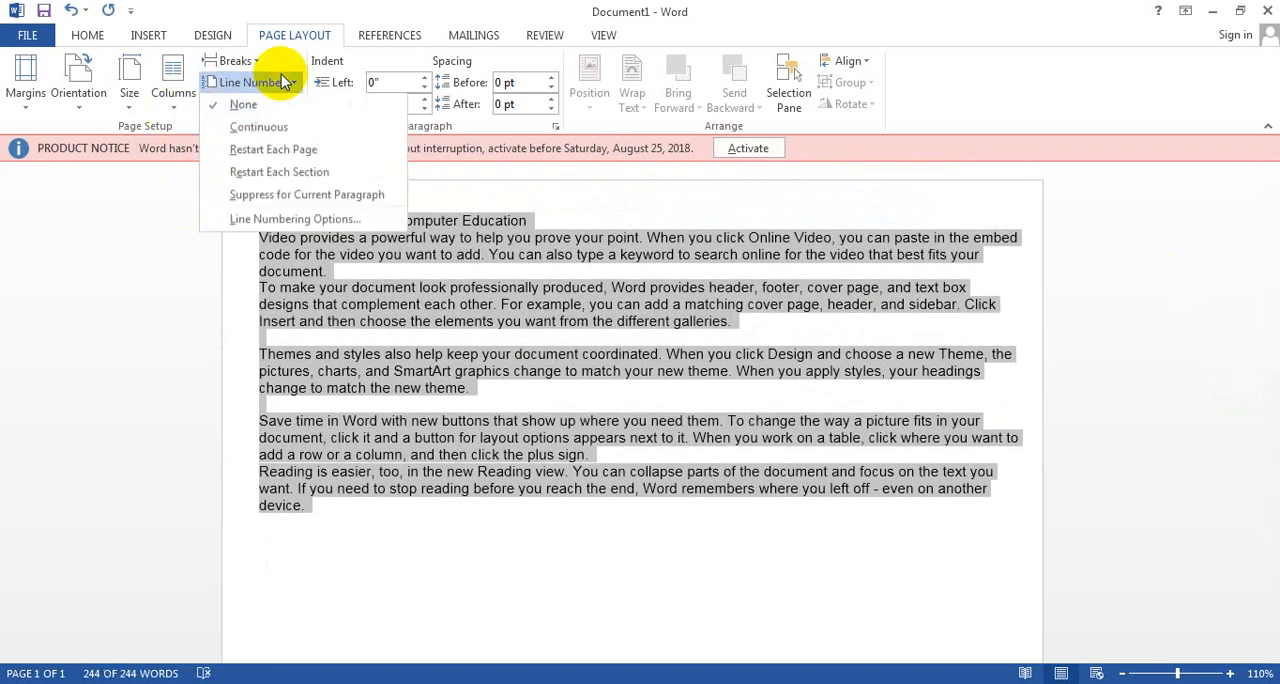
left_click(262, 174)
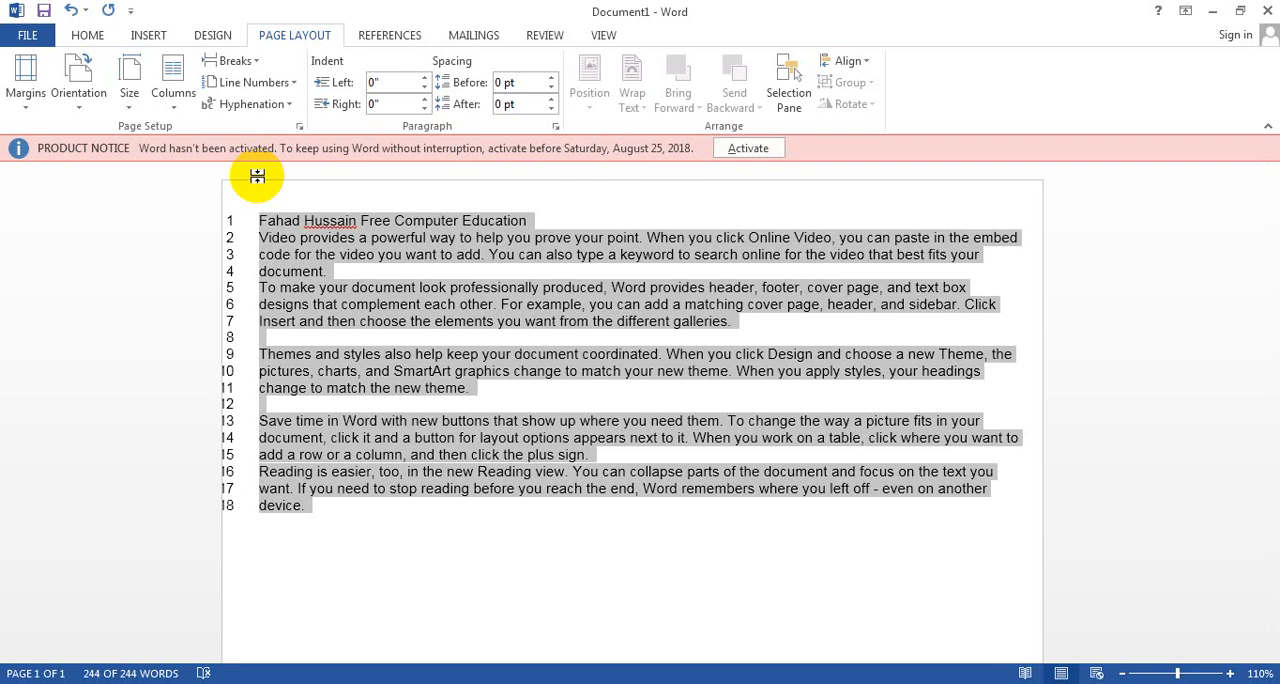
Step: Examine the section start choices in the page setup reached from the line numbering options, leave without changes and deselect the text
left_click(290, 84)
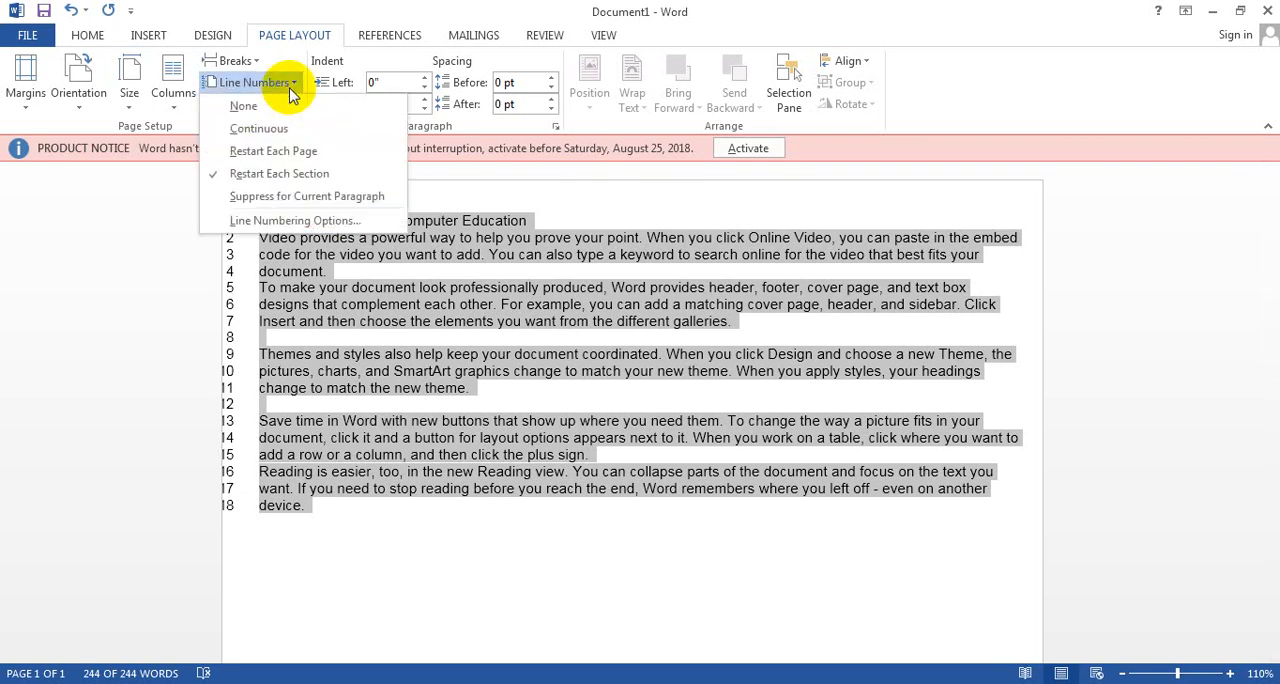
left_click(272, 222)
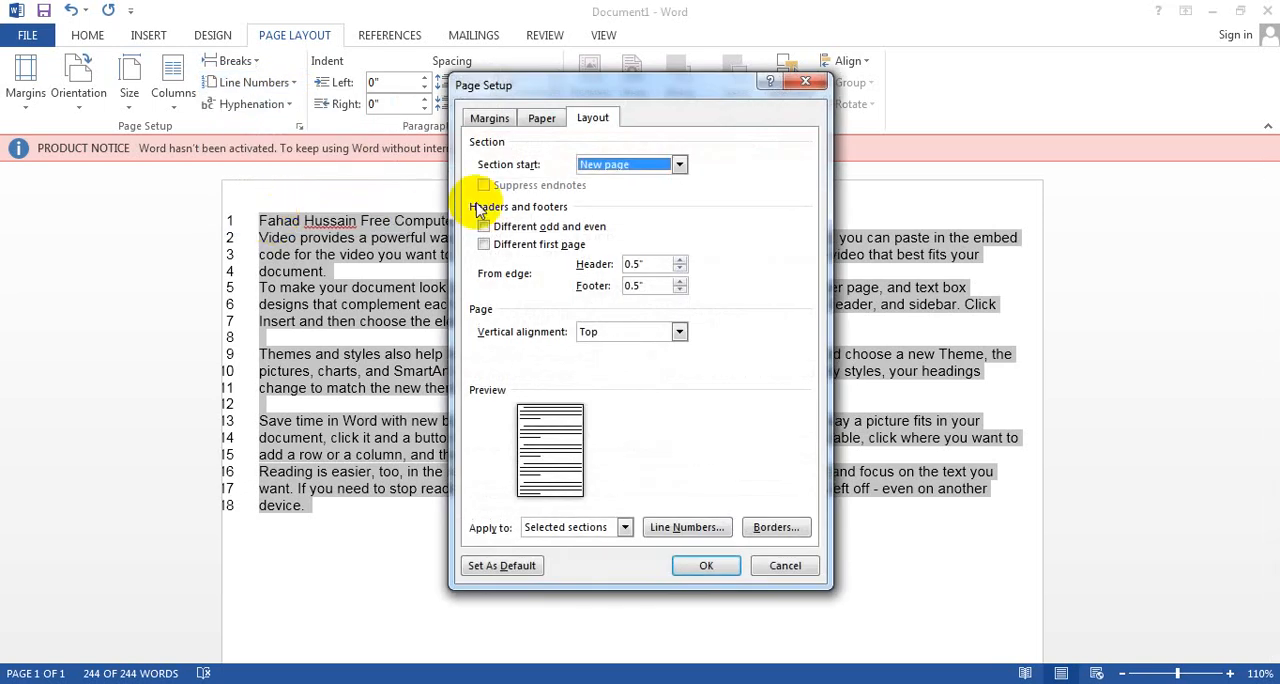
left_click(680, 166)
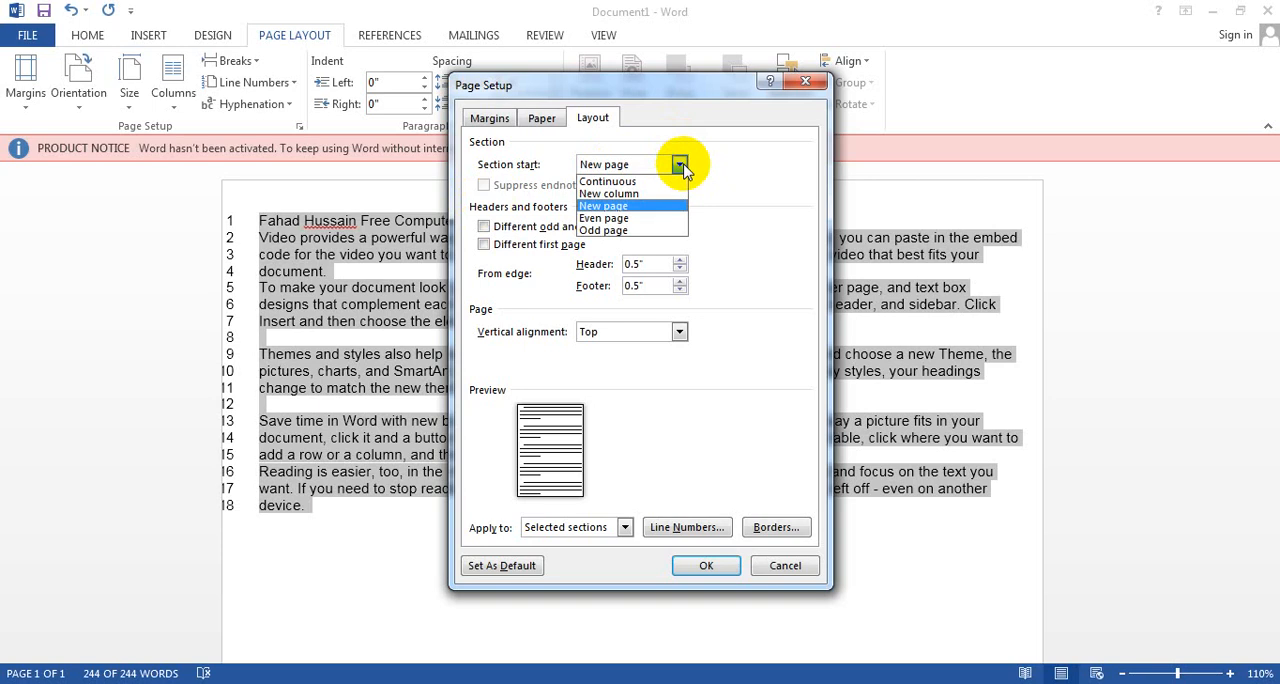
left_click(781, 565)
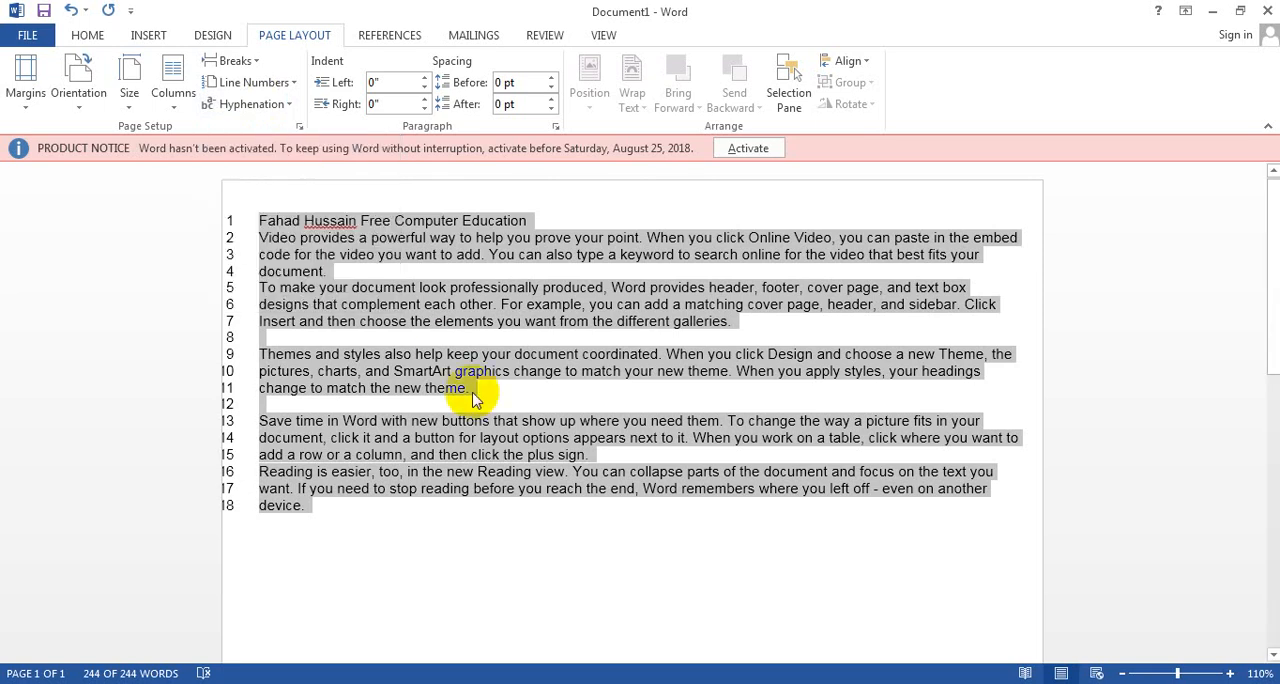
left_click(524, 532)
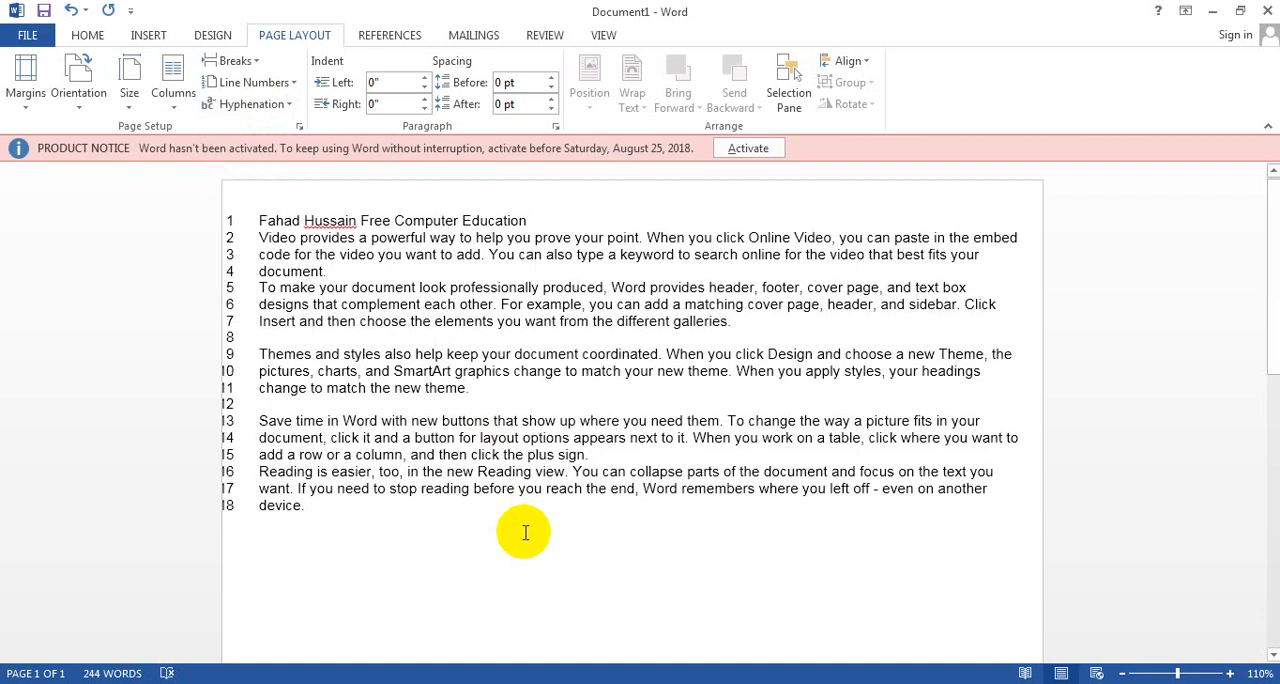
Step: Split the word "another" in the last numbered paragraph by hand into "anoth-" and "-er", and select the text from there to the paragraph's end
left_click(990, 491)
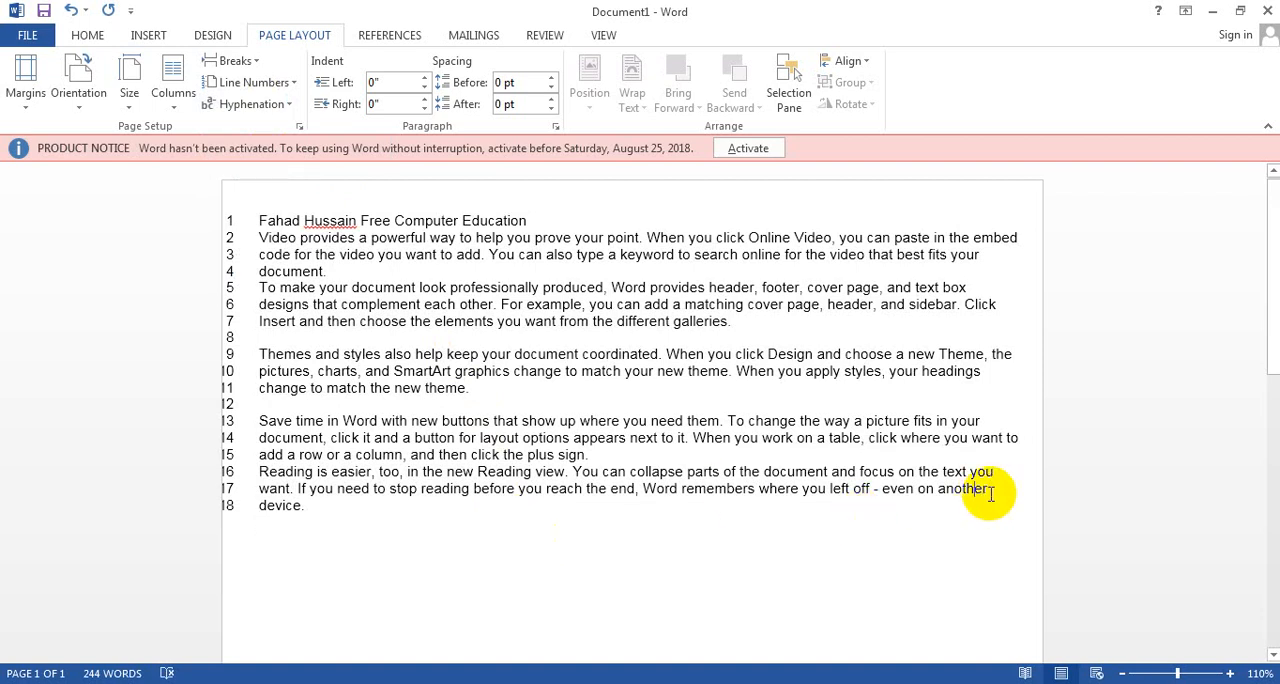
type("-")
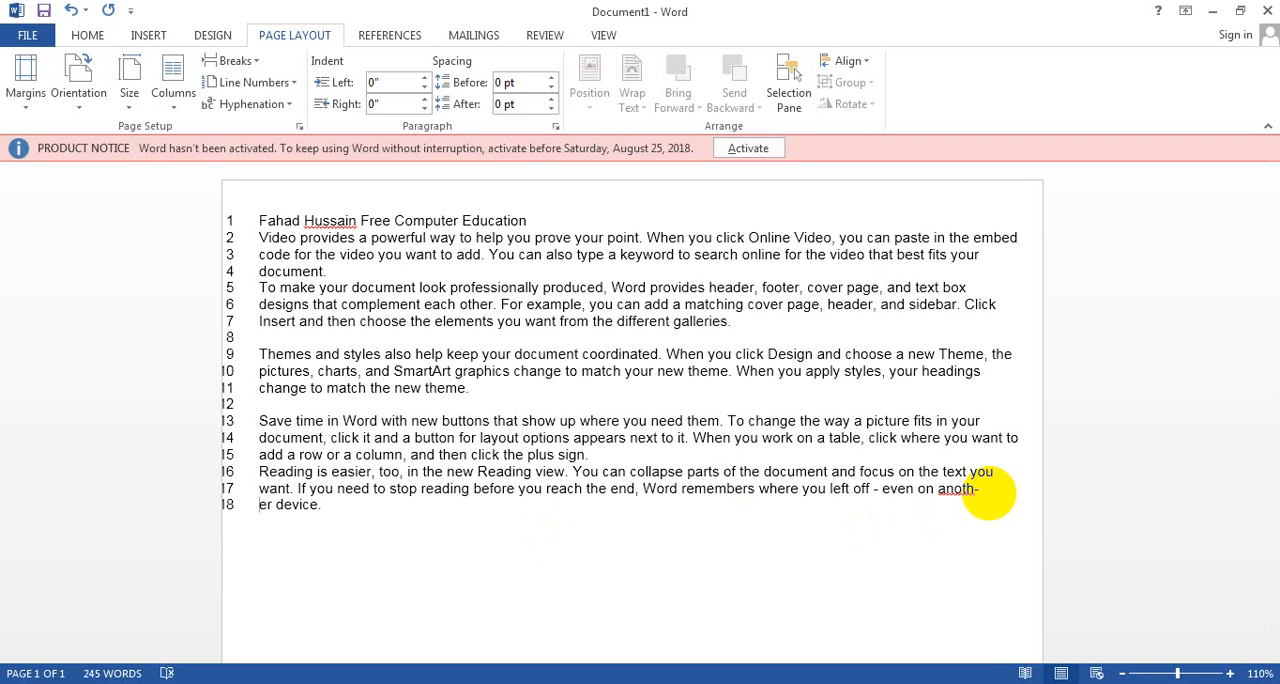
type("-")
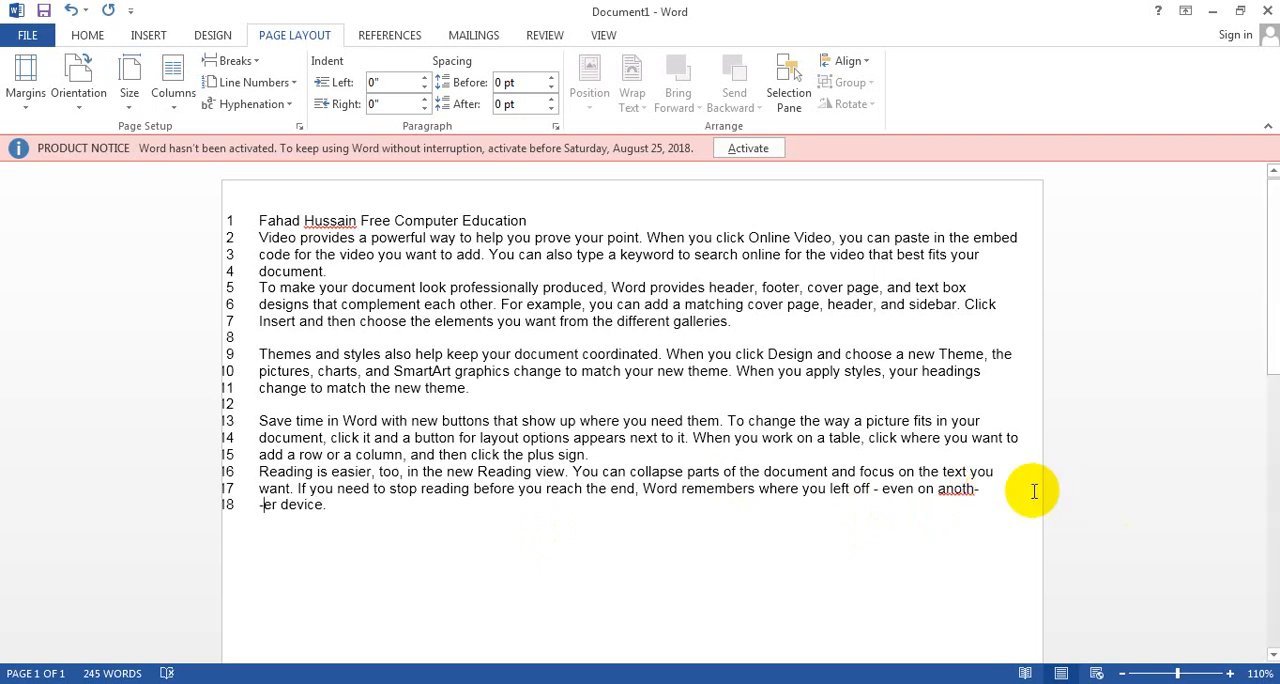
left_click_drag(936, 489, 981, 502)
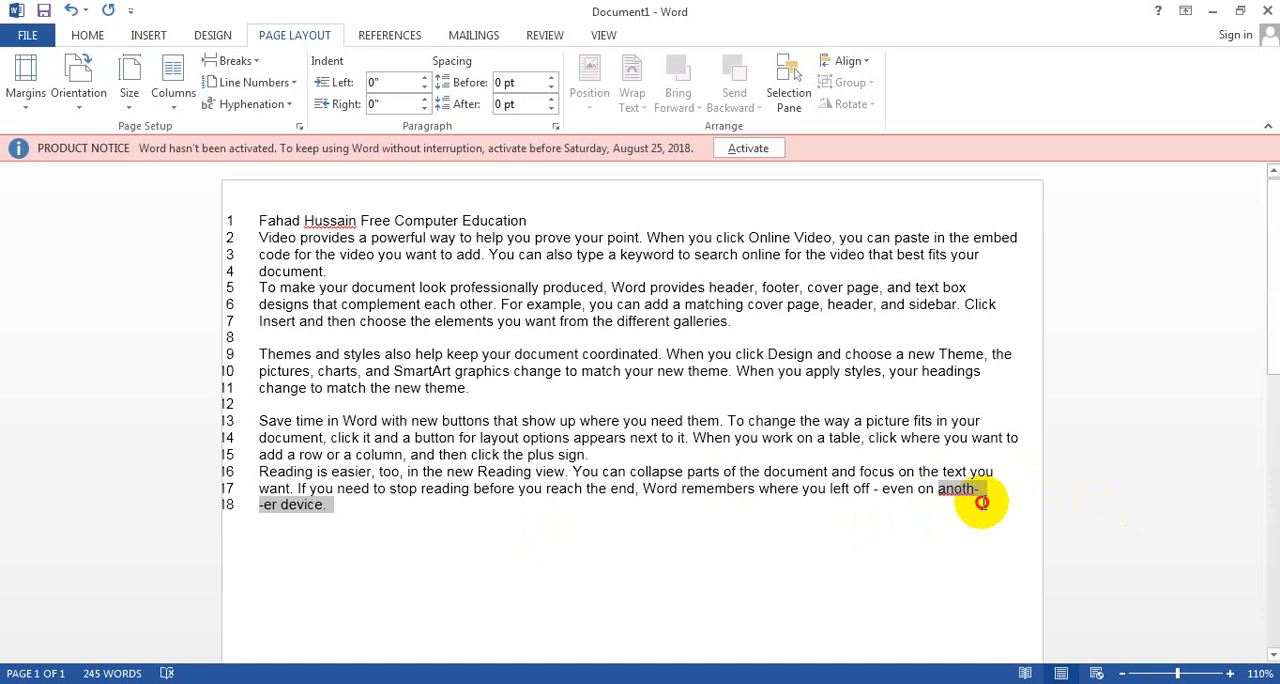
left_click_drag(981, 502, 981, 503)
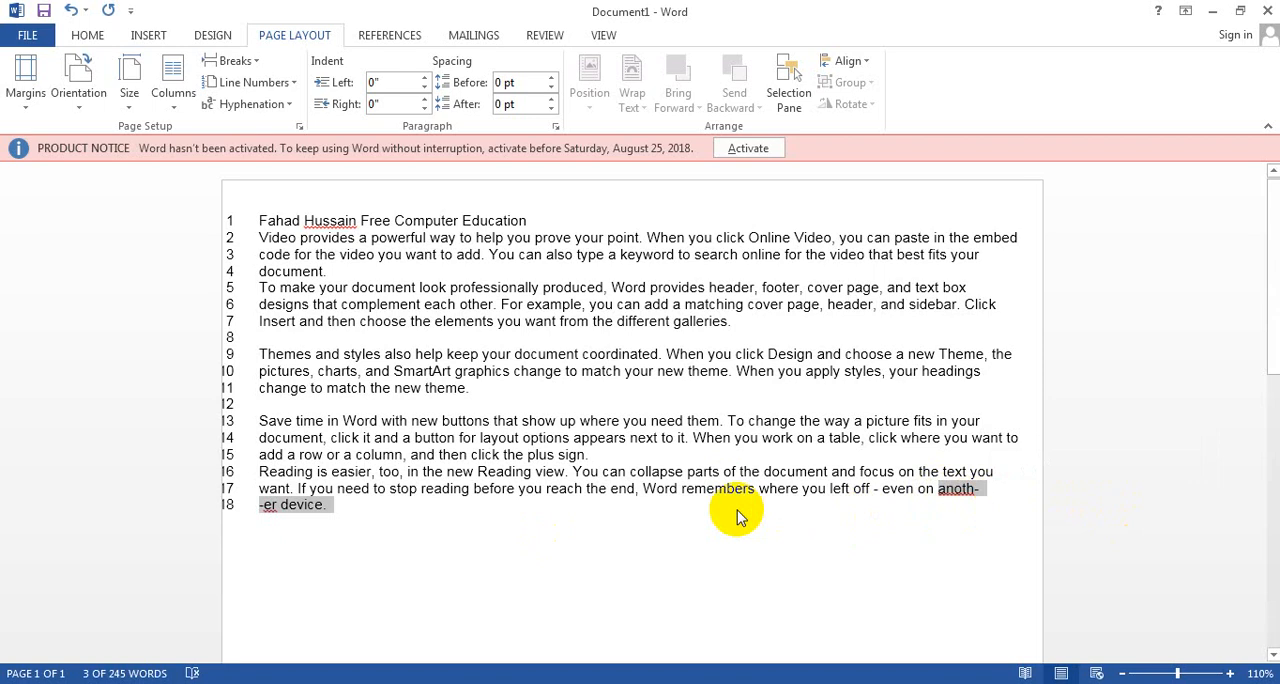
Step: Generate sample paragraphs below the numbered text with =rand()
left_click(506, 537)
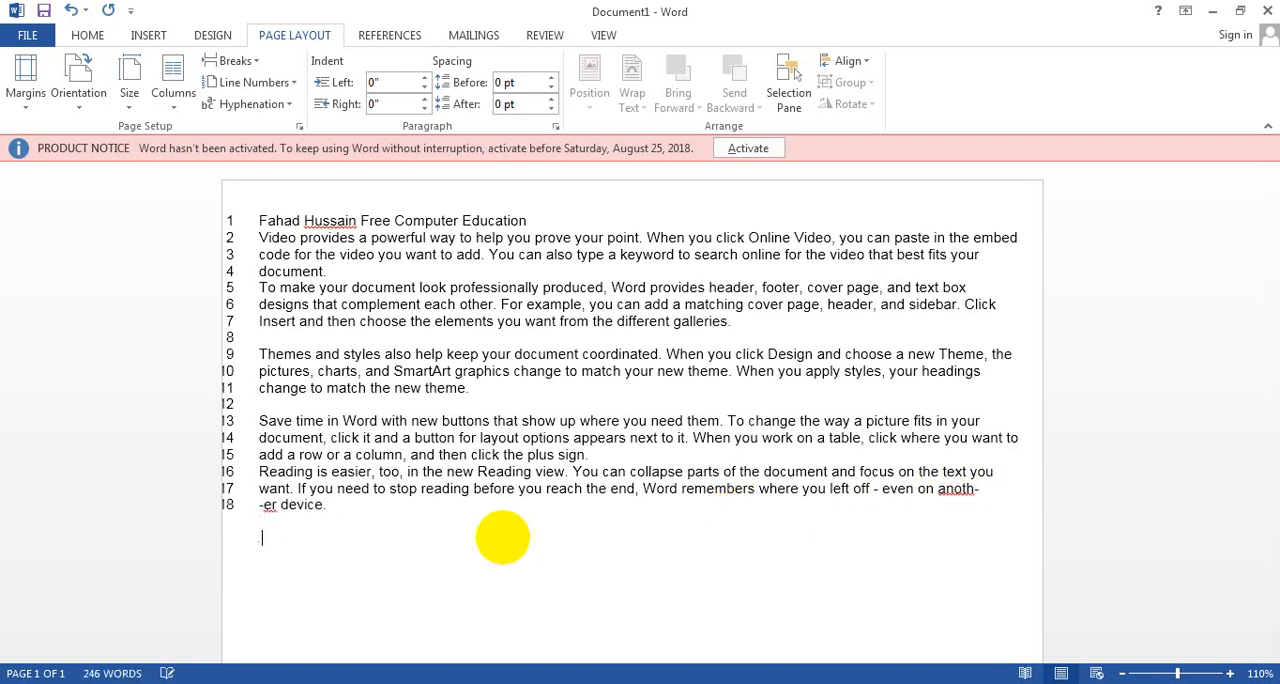
type("=rand()")
key("Return")
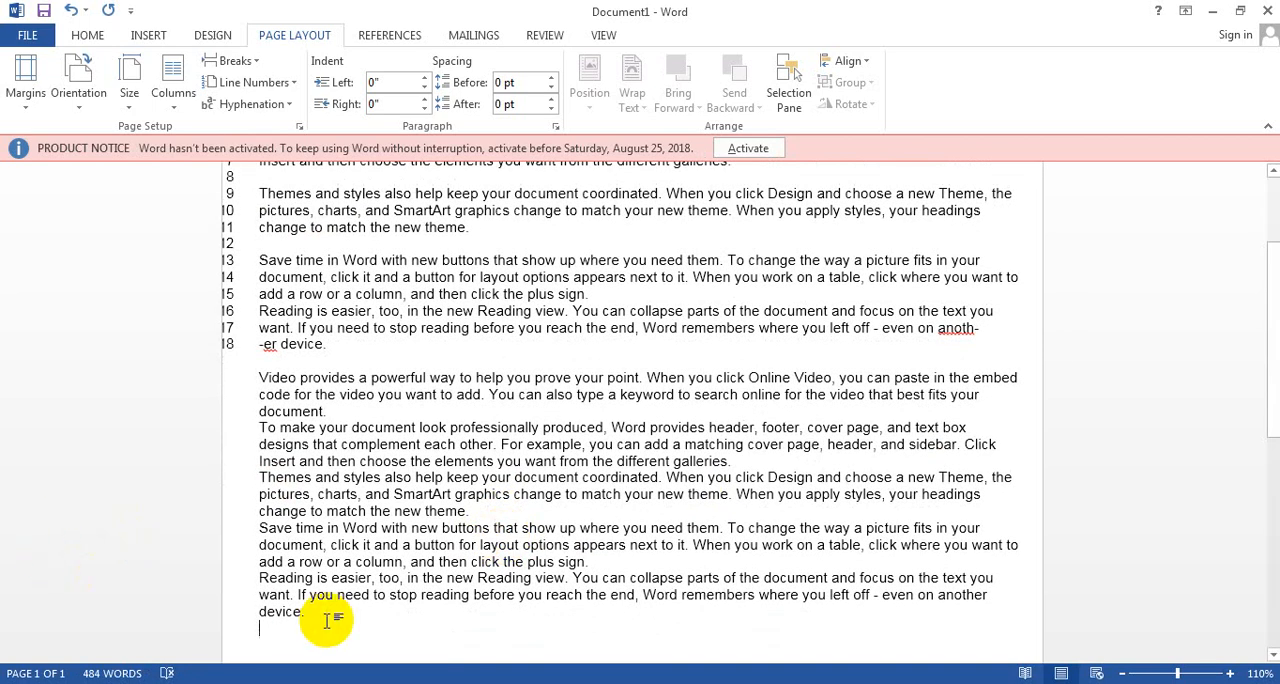
Step: Select the newly generated paragraphs, apply automatic hyphenation and set hyphenation back to None
left_click_drag(310, 610, 255, 379)
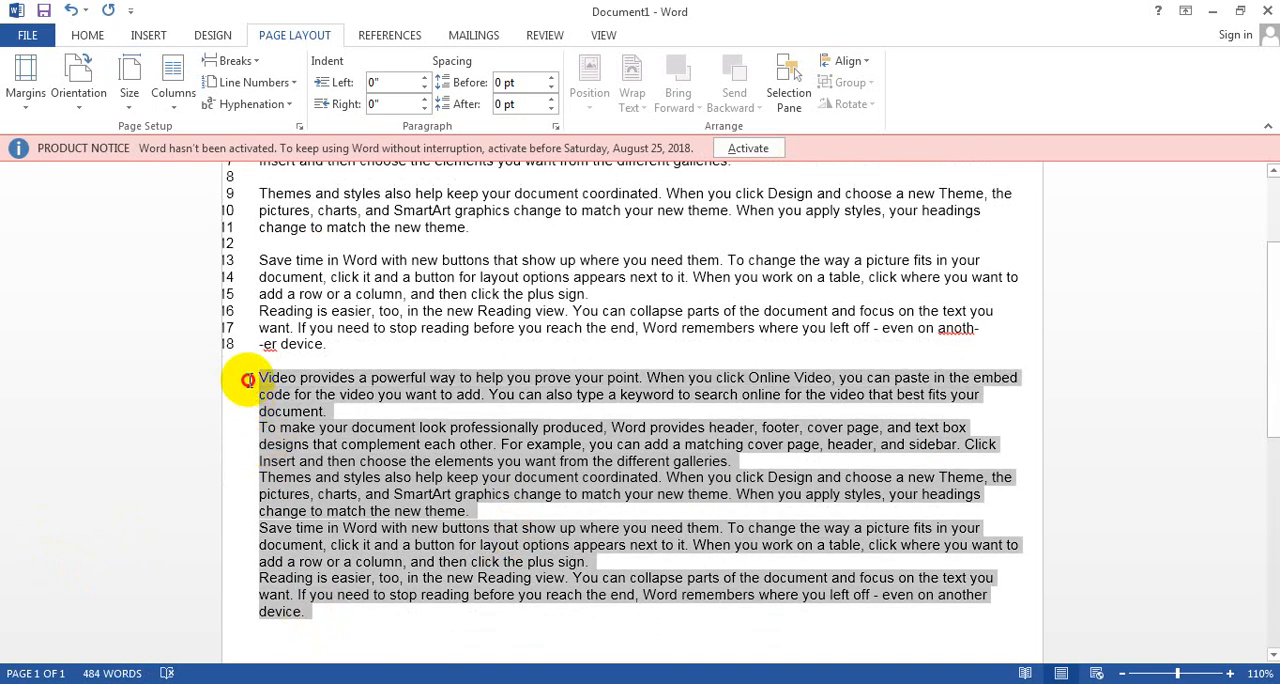
left_click(256, 104)
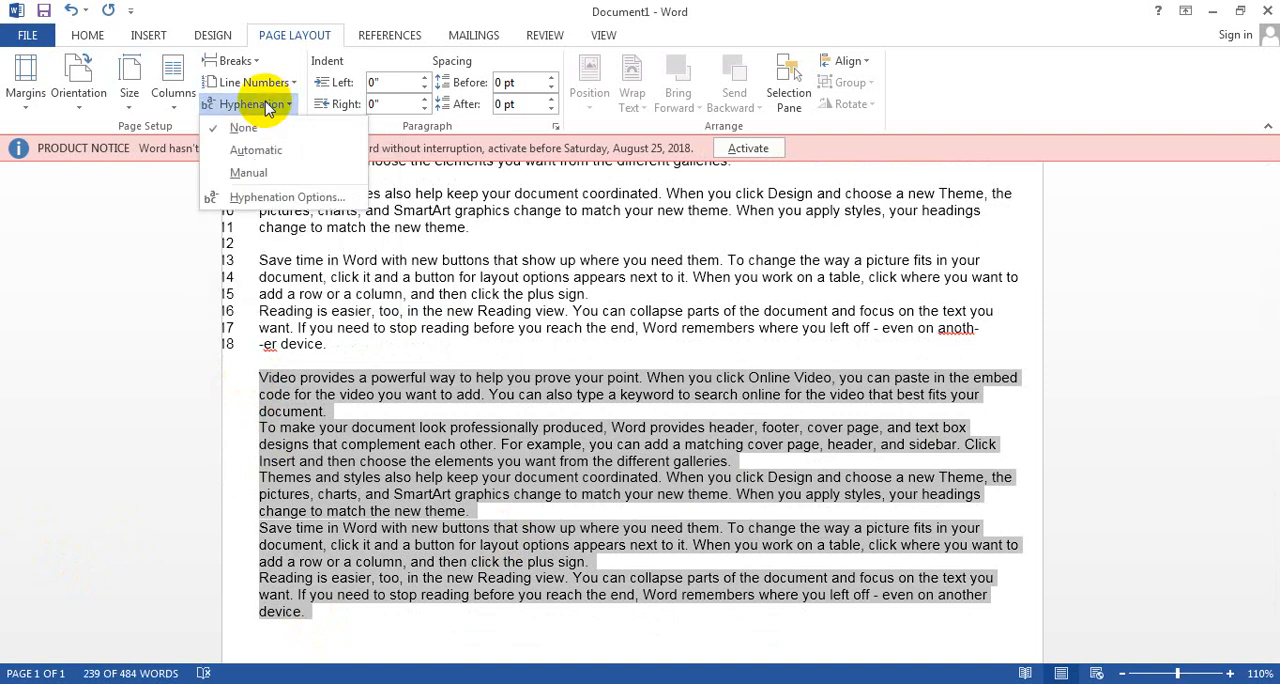
left_click(256, 152)
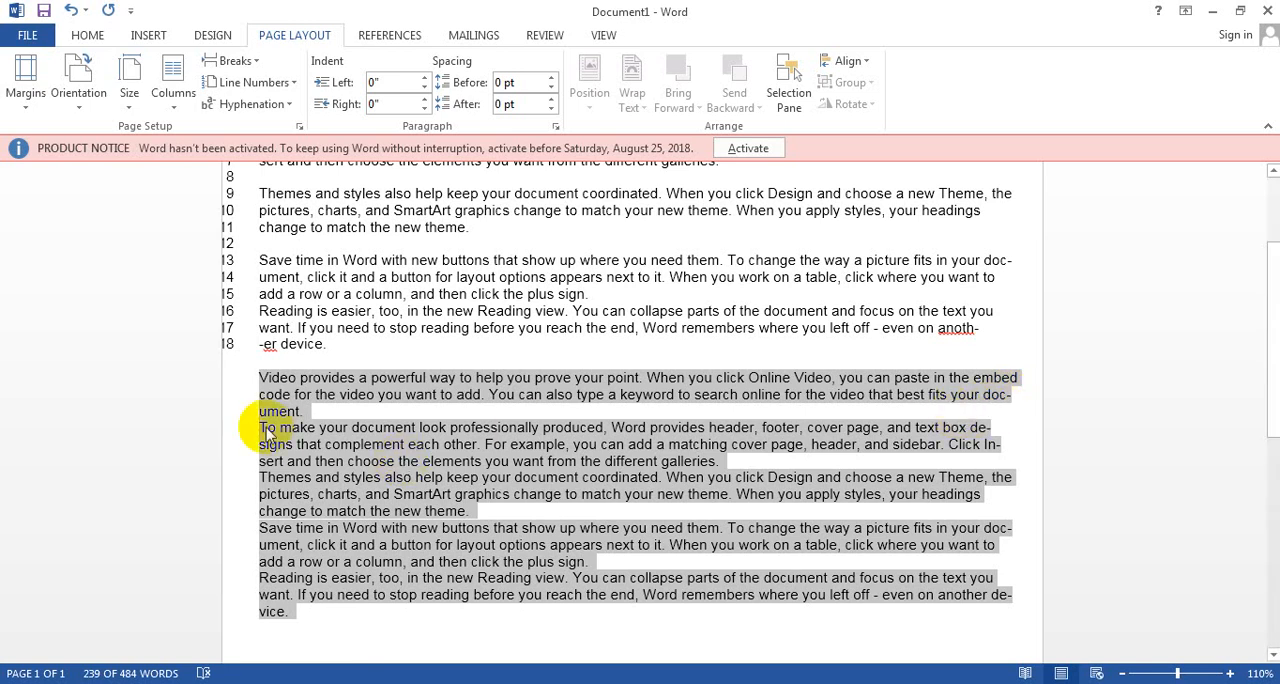
left_click(276, 106)
left_click(263, 130)
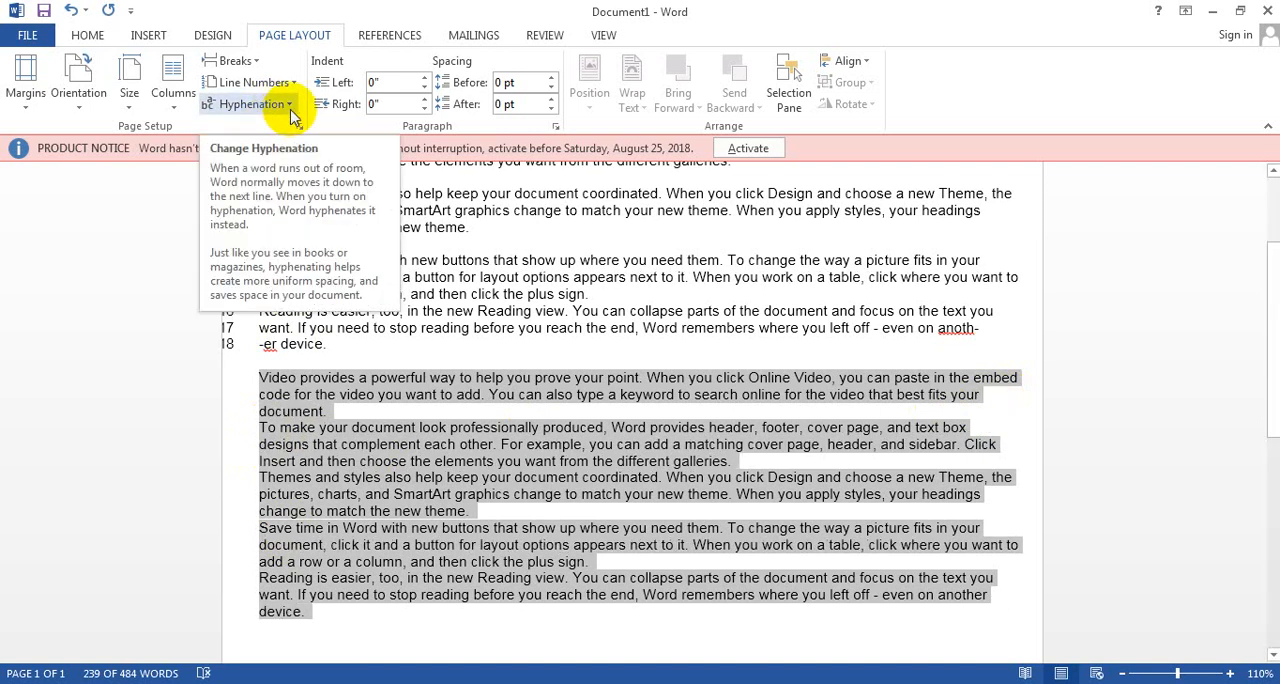
Step: Start manual hyphenation on the selected paragraphs, view the suggested word break and cancel
left_click(290, 107)
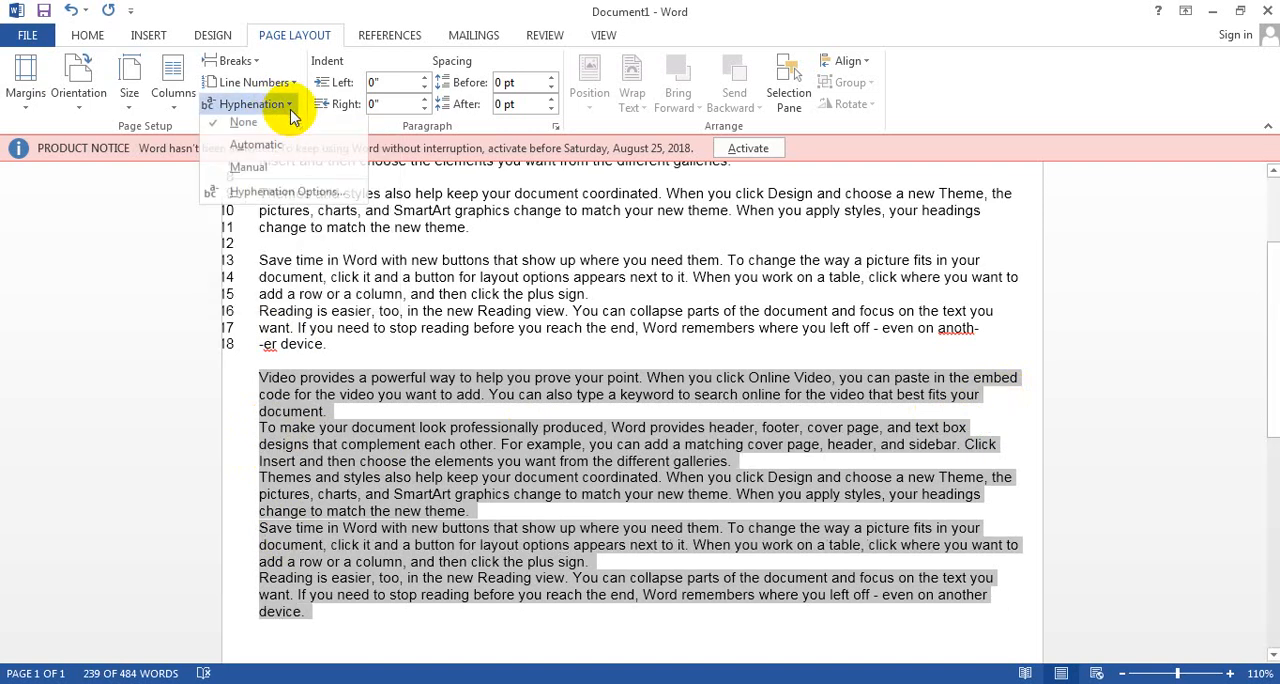
left_click(256, 174)
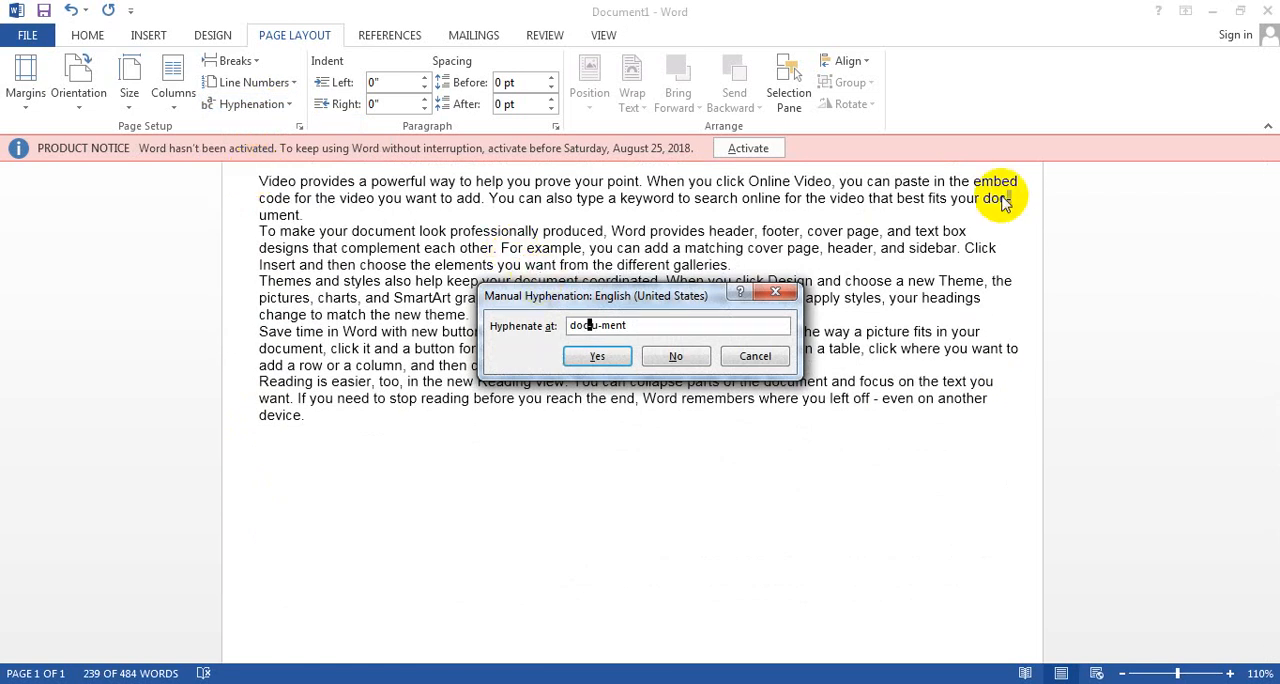
left_click(755, 358)
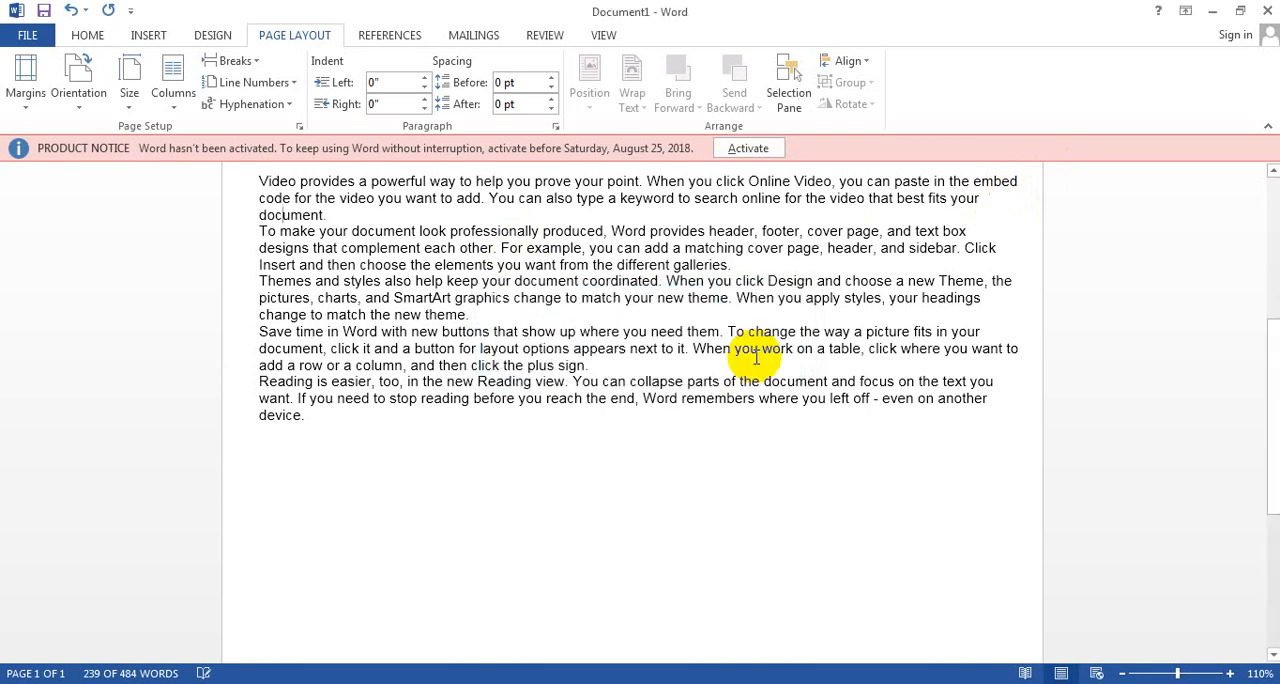
Step: Reselect the generated paragraphs, examine the hyphenation options and leave them without changes
left_click(315, 417)
left_click_drag(216, 208, 206, 189)
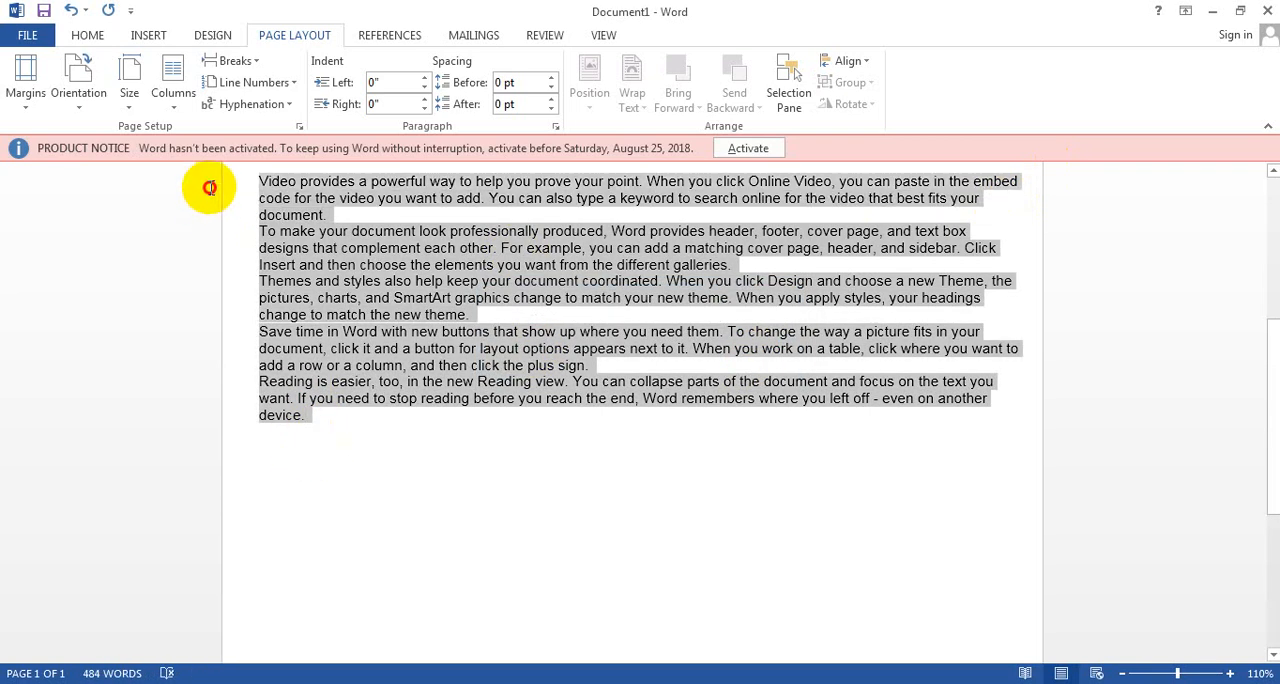
left_click(289, 106)
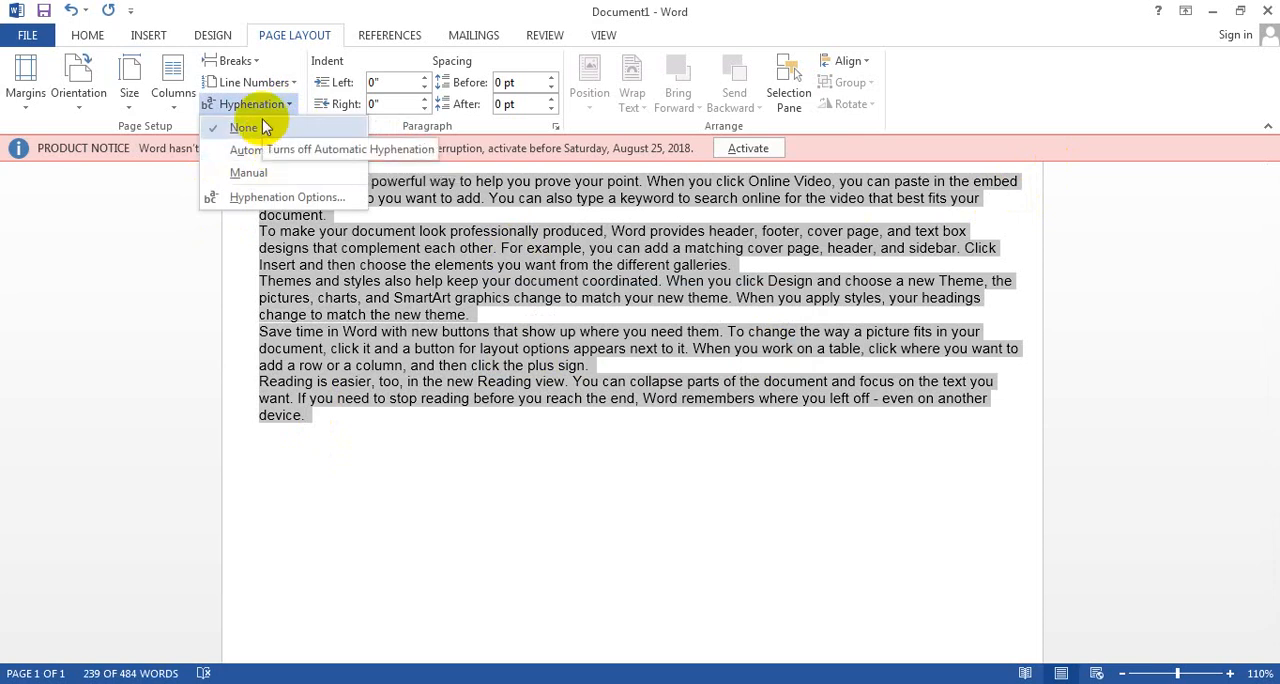
left_click(274, 199)
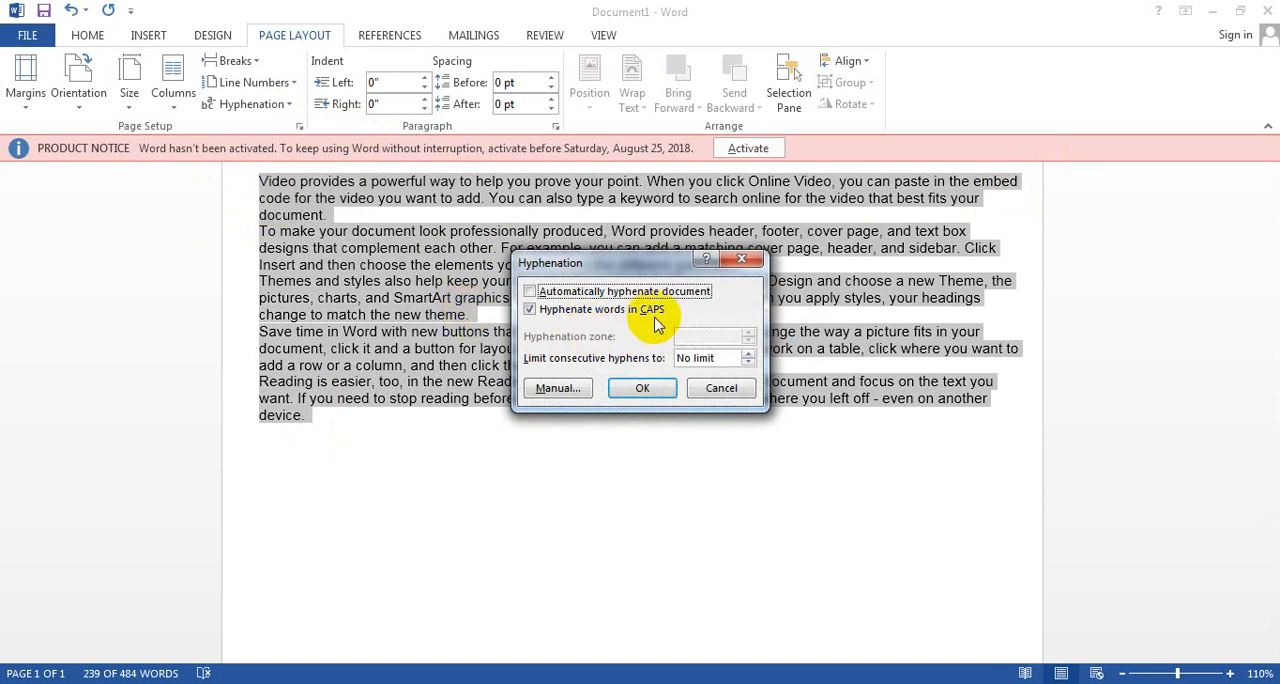
left_click(720, 390)
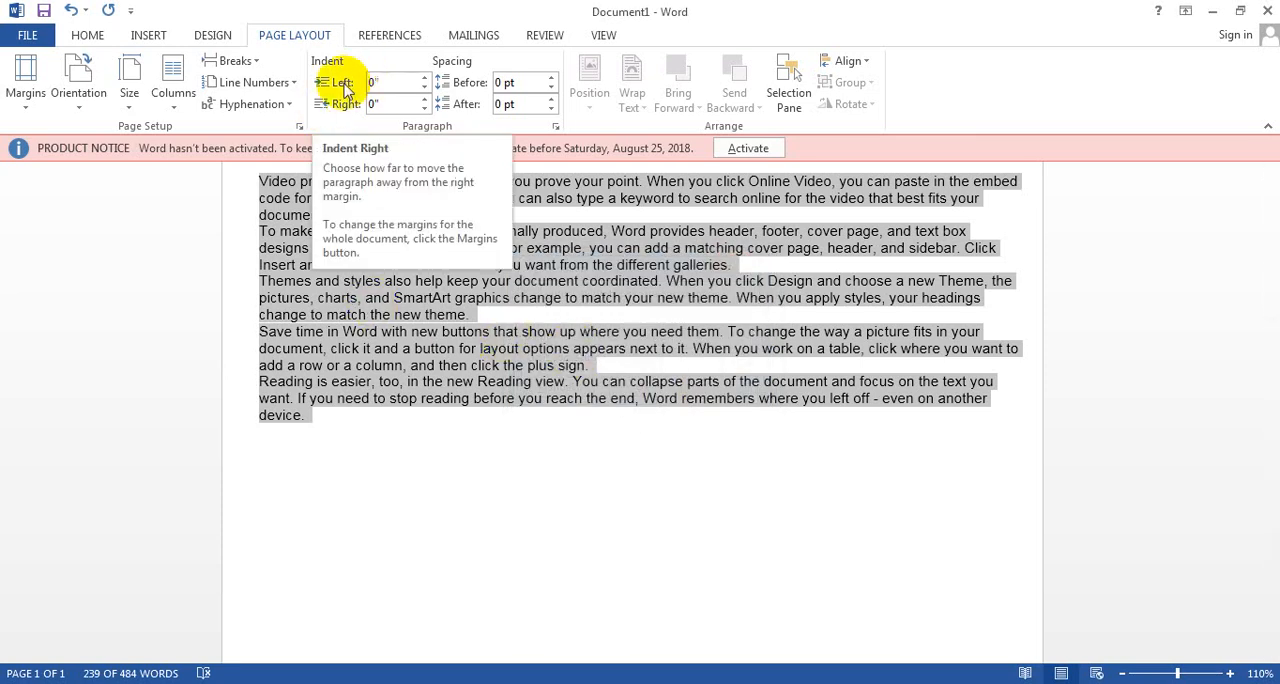
left_click(98, 36)
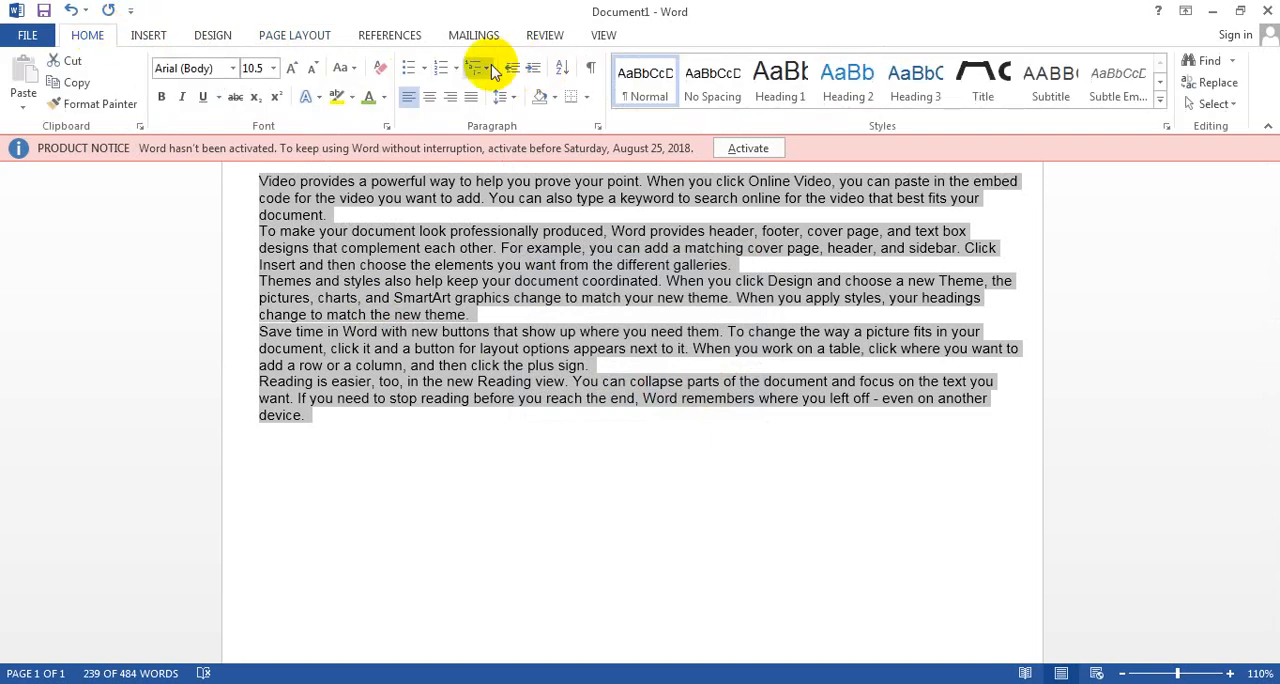
left_click(318, 38)
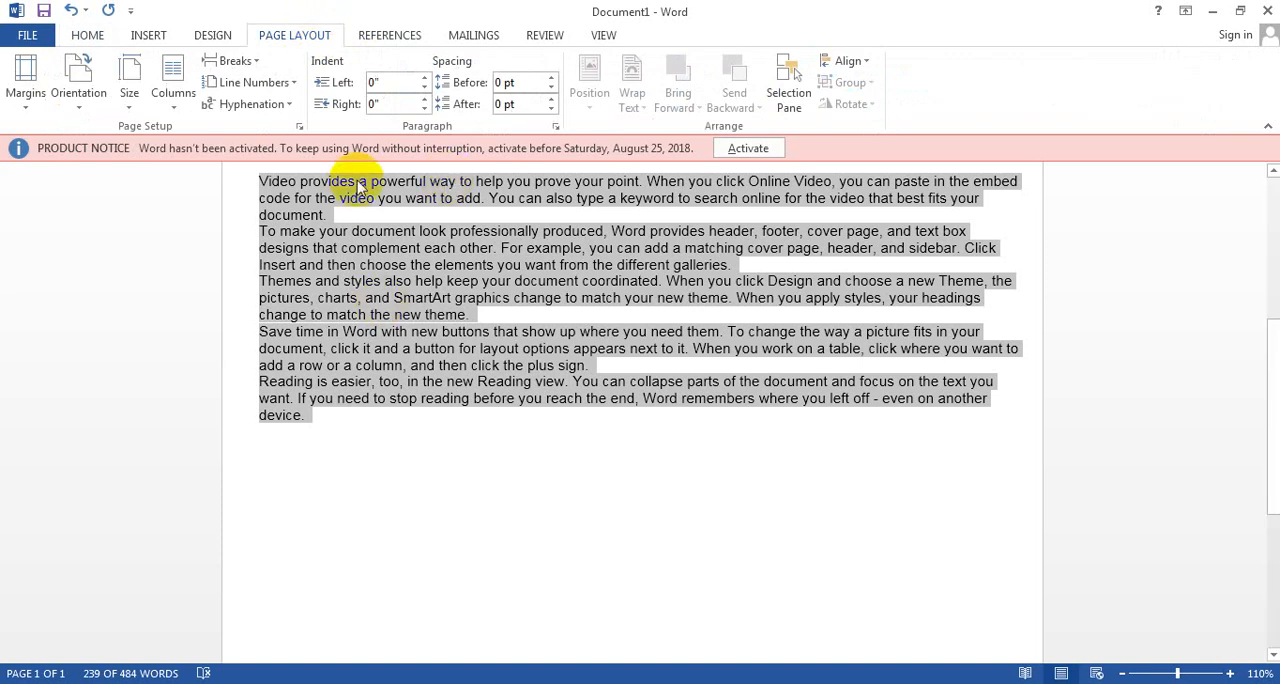
Step: Increase the left indent of the selected paragraphs to 1.5" and return it to 0"
left_click_drag(425, 82, 425, 82)
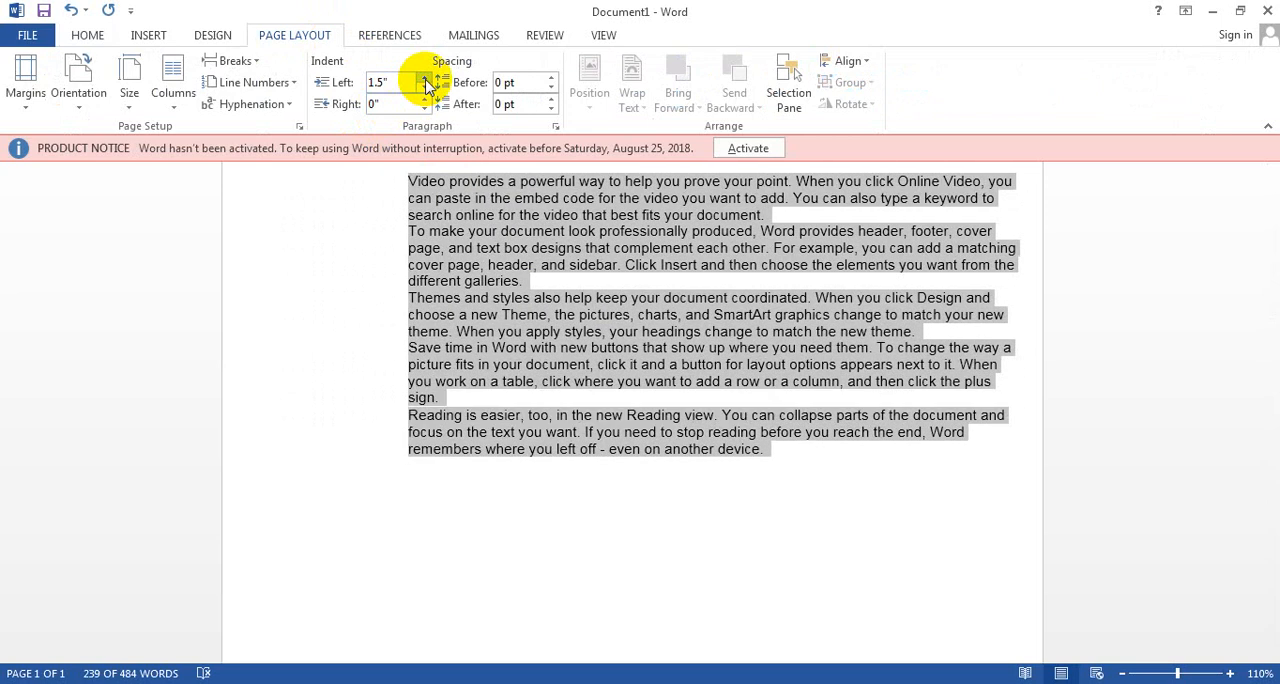
left_click_drag(426, 91, 426, 80)
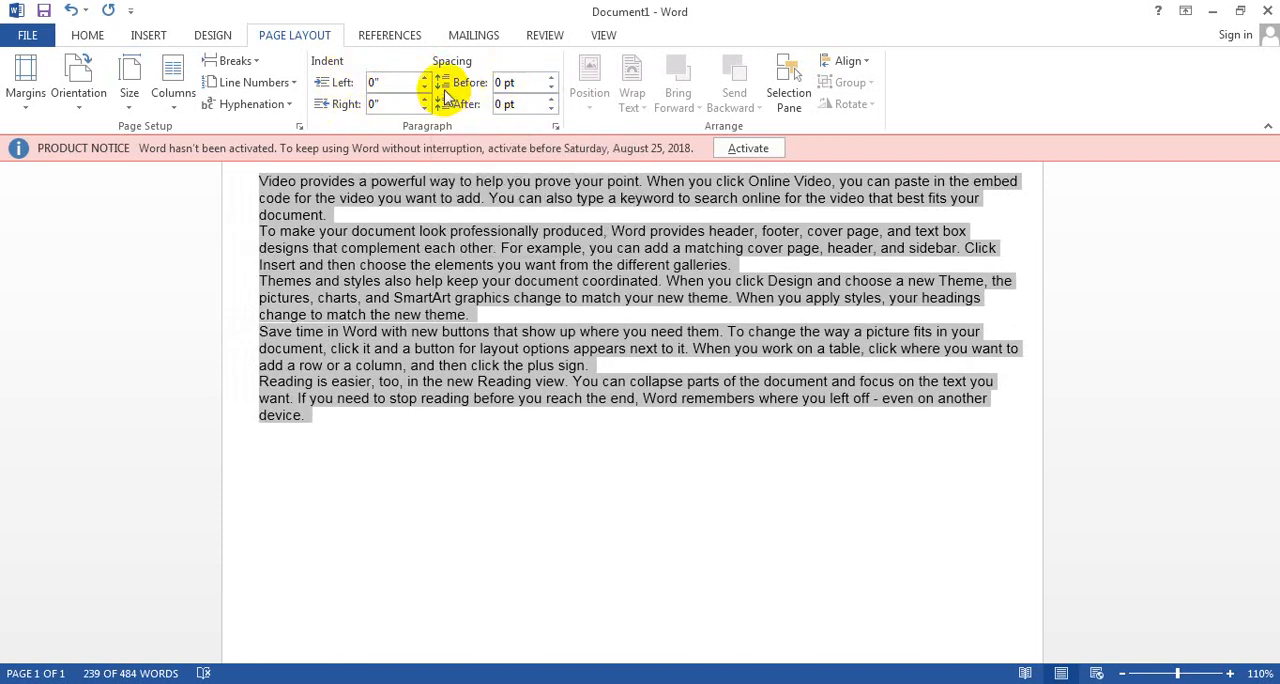
Step: Set the spacing before the selected paragraphs to 48 pt
left_click(551, 78)
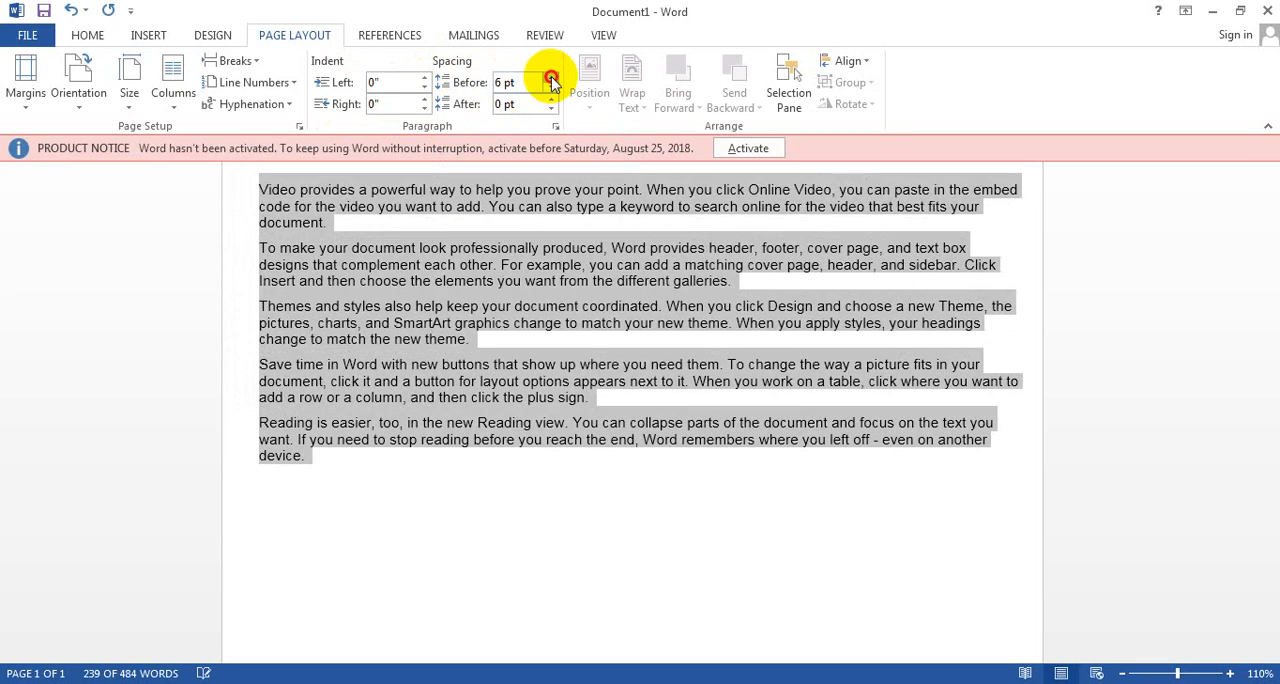
left_click(551, 78)
left_click(551, 78)
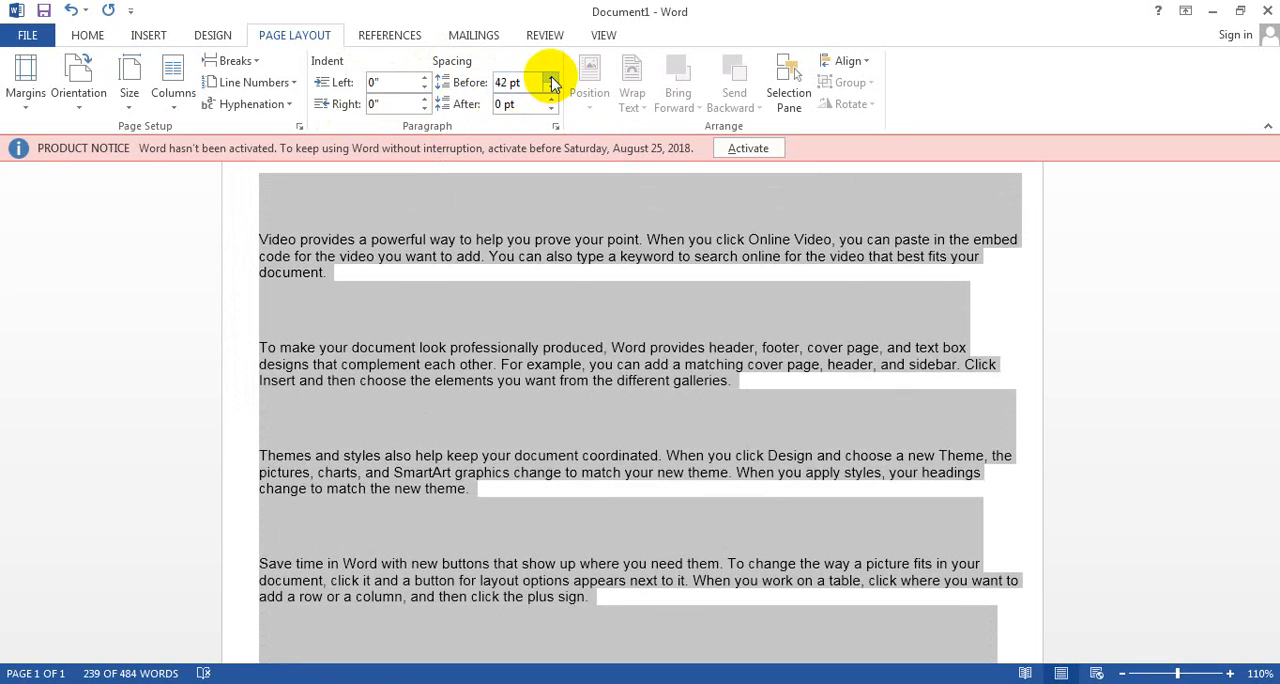
left_click(551, 78)
Step: Add an empty paragraph after each of the first two generated paragraphs, those beginning "Video provides" and "To make your document"
left_click(431, 283)
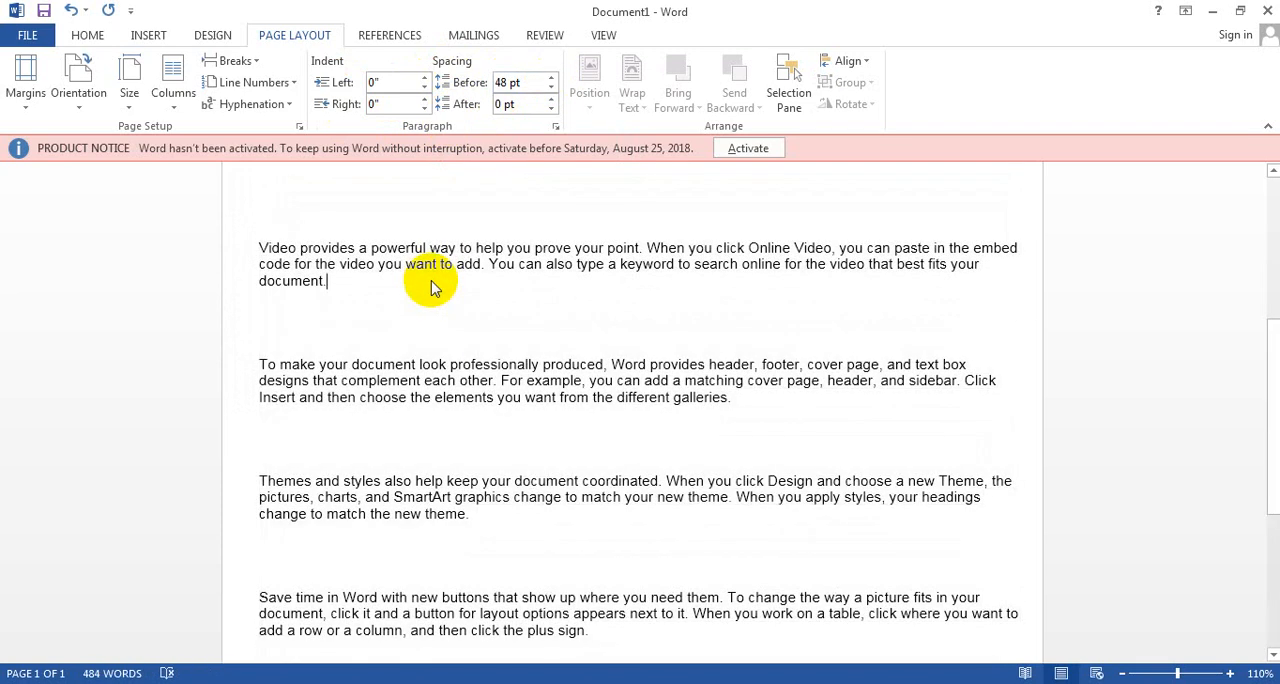
key("Return")
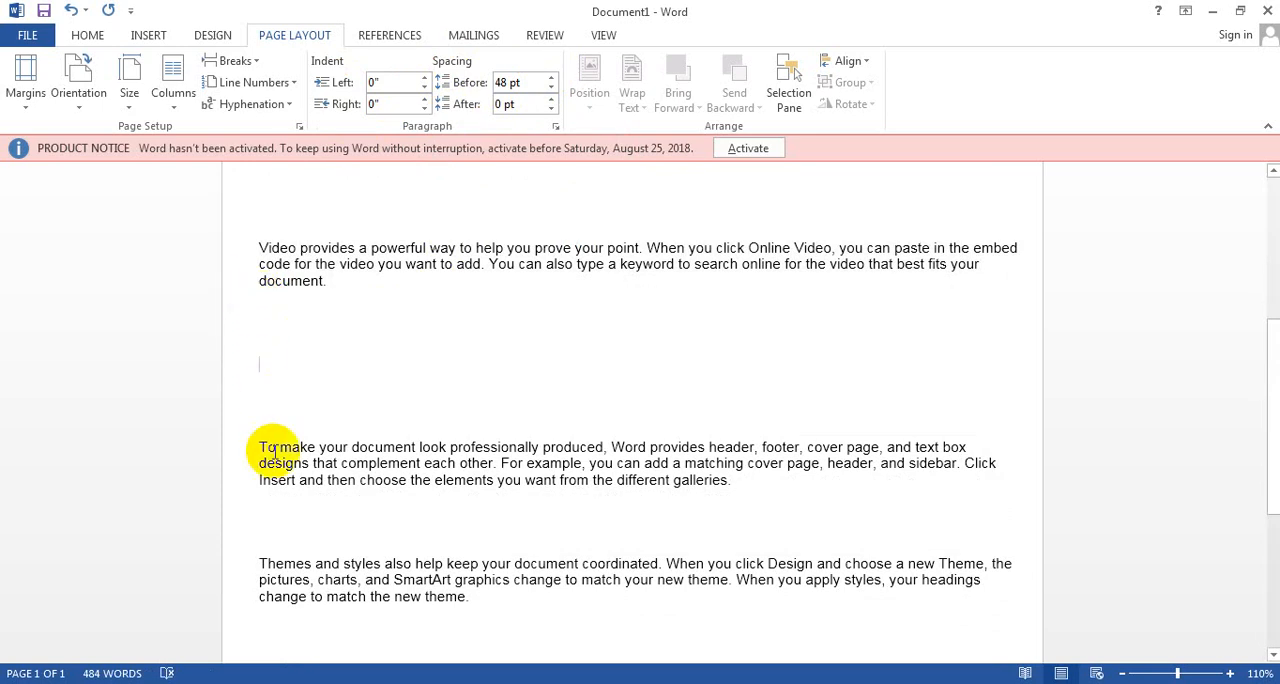
left_click(809, 483)
key("Return")
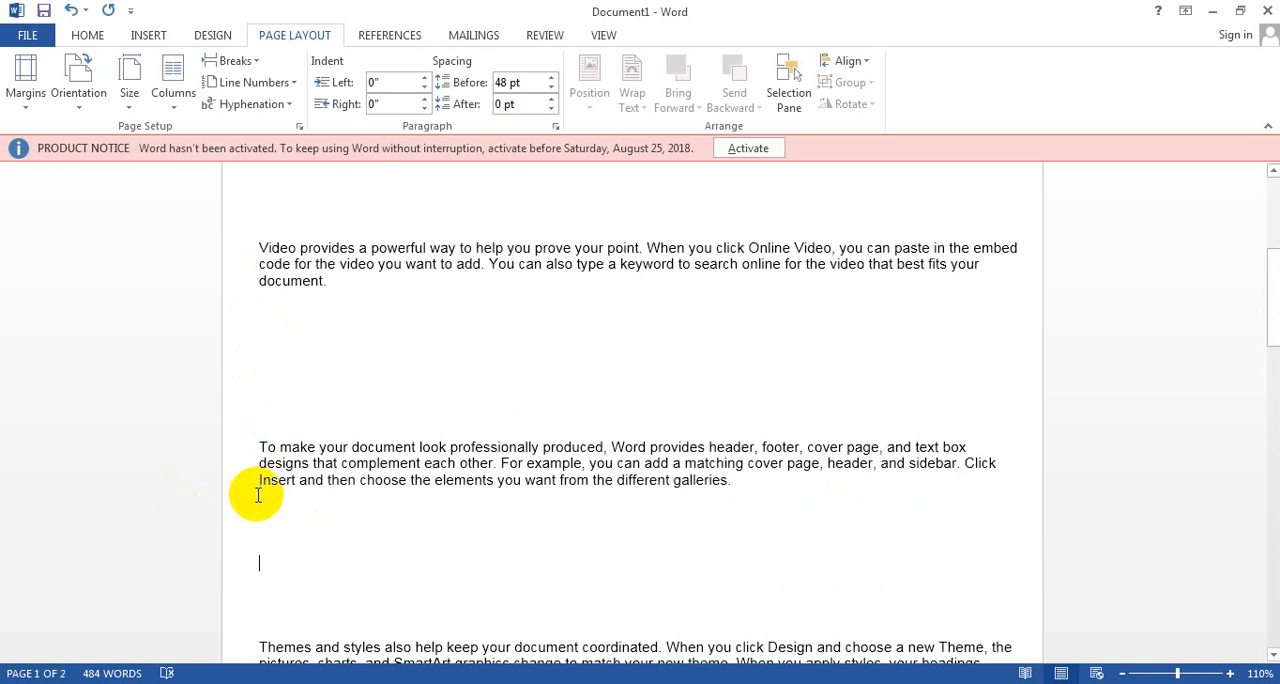
Step: Select the whole document and set the spacing before its paragraphs to 0 pt
key("ctrl+a")
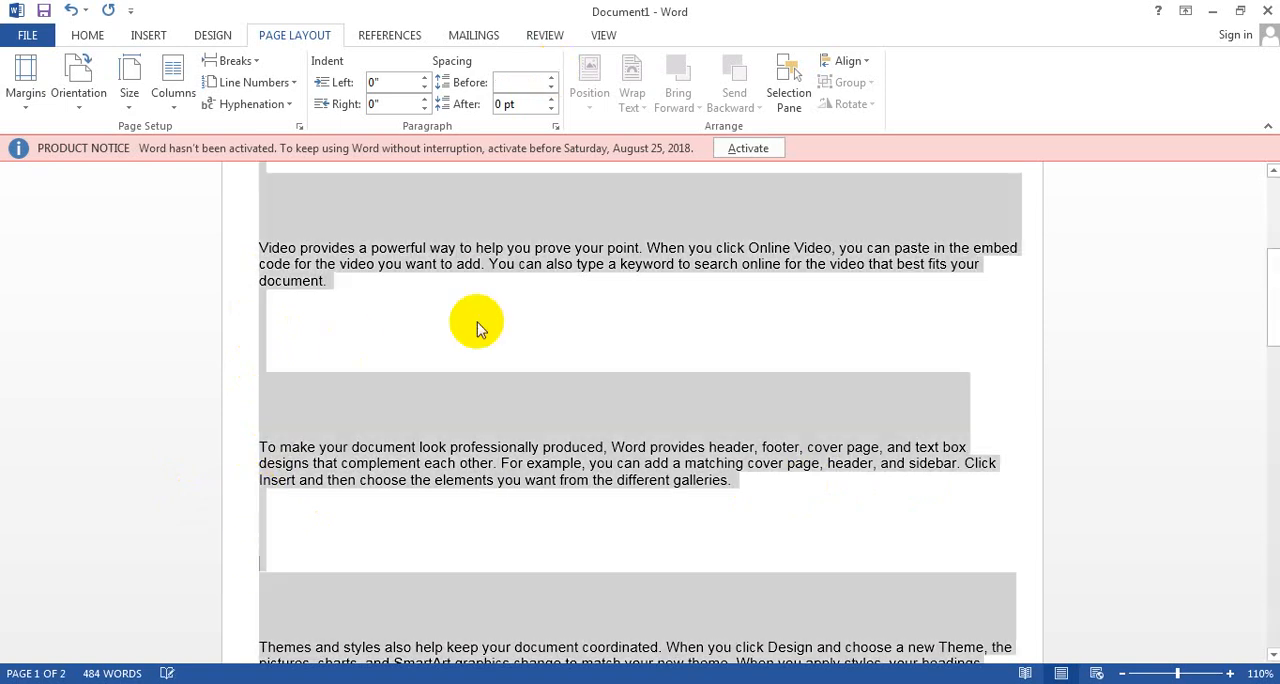
left_click(551, 78)
left_click(552, 79)
left_click(553, 80)
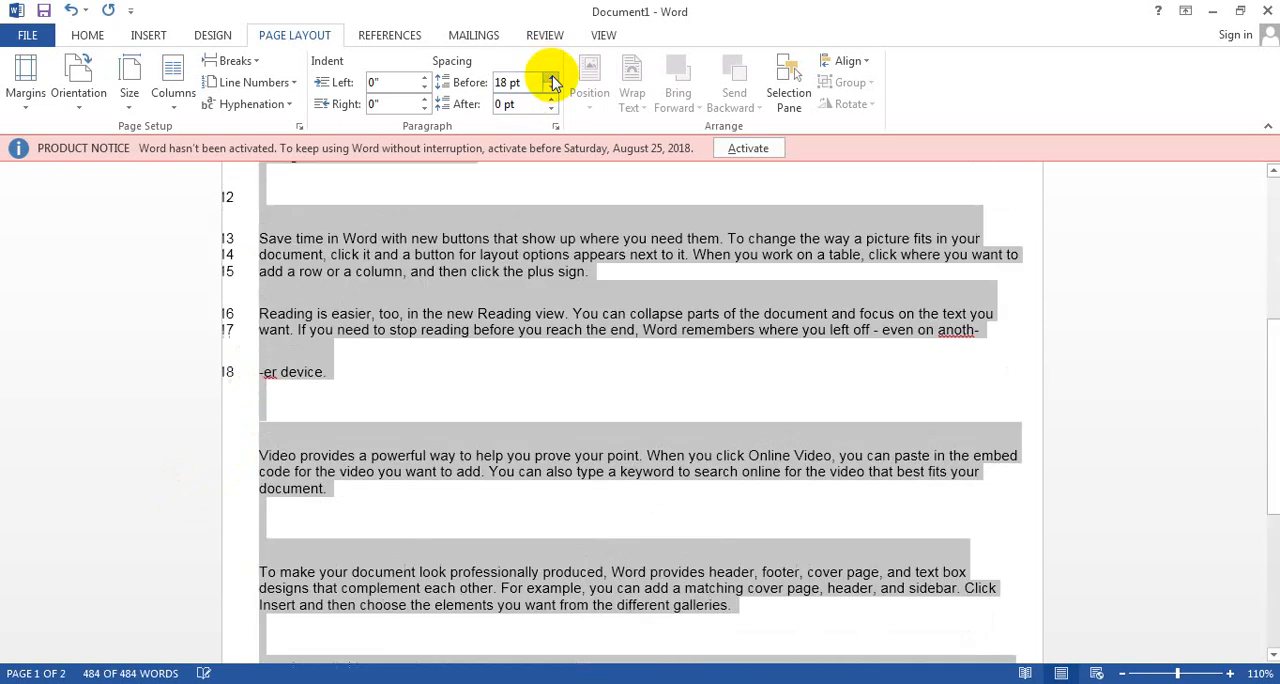
left_click(551, 89)
left_click(551, 89)
left_click(551, 89)
left_click(551, 89)
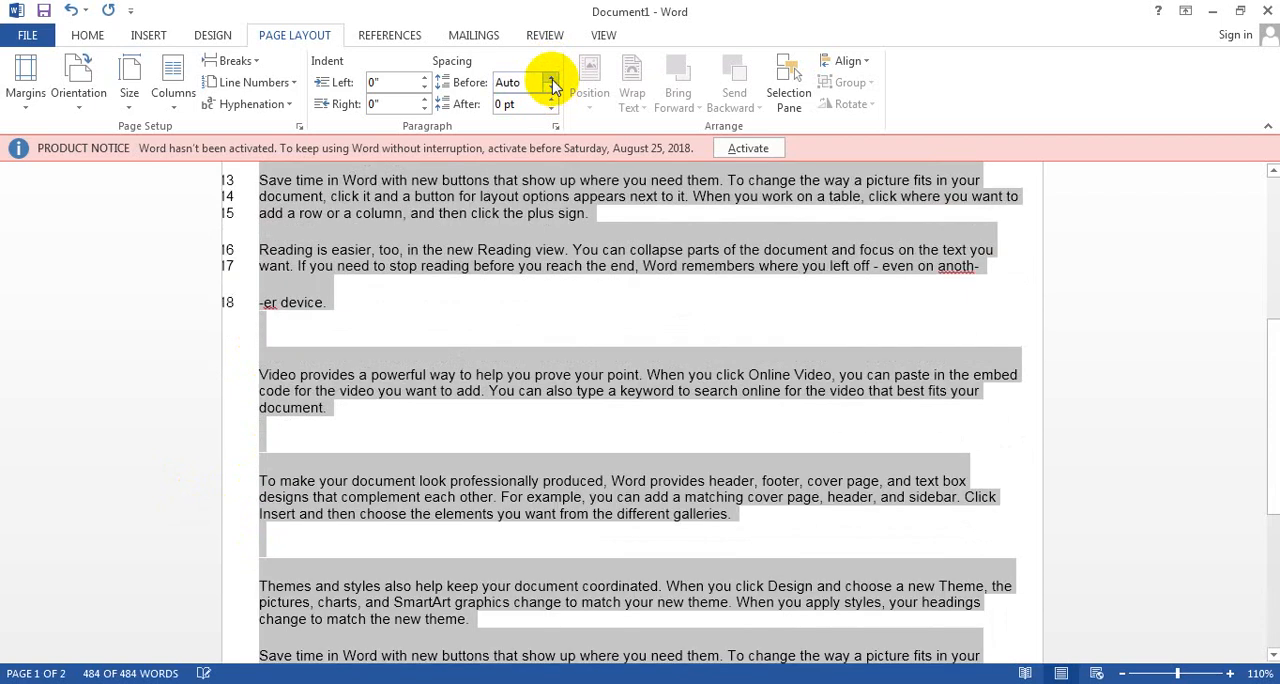
left_click(551, 88)
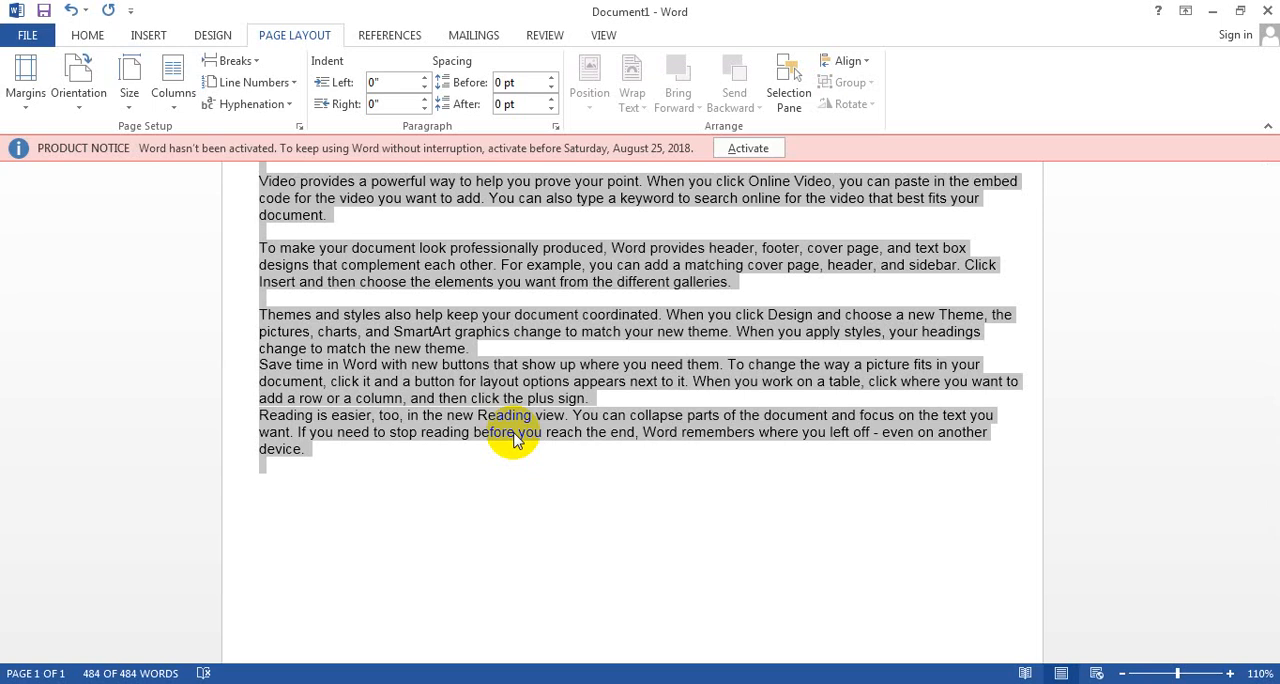
Step: Insert the Penguins sample picture in a new paragraph after the document's last paragraph and shrink it to about 3.35" by 4.47"
left_click(513, 452)
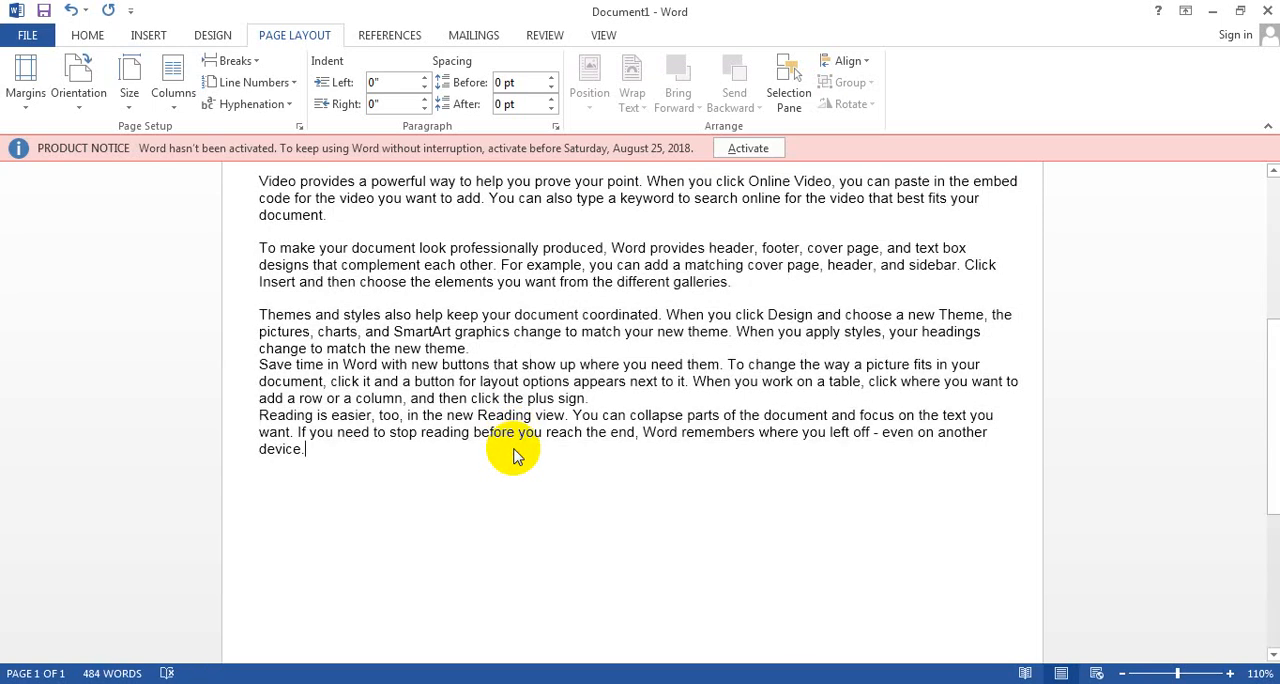
key("Return")
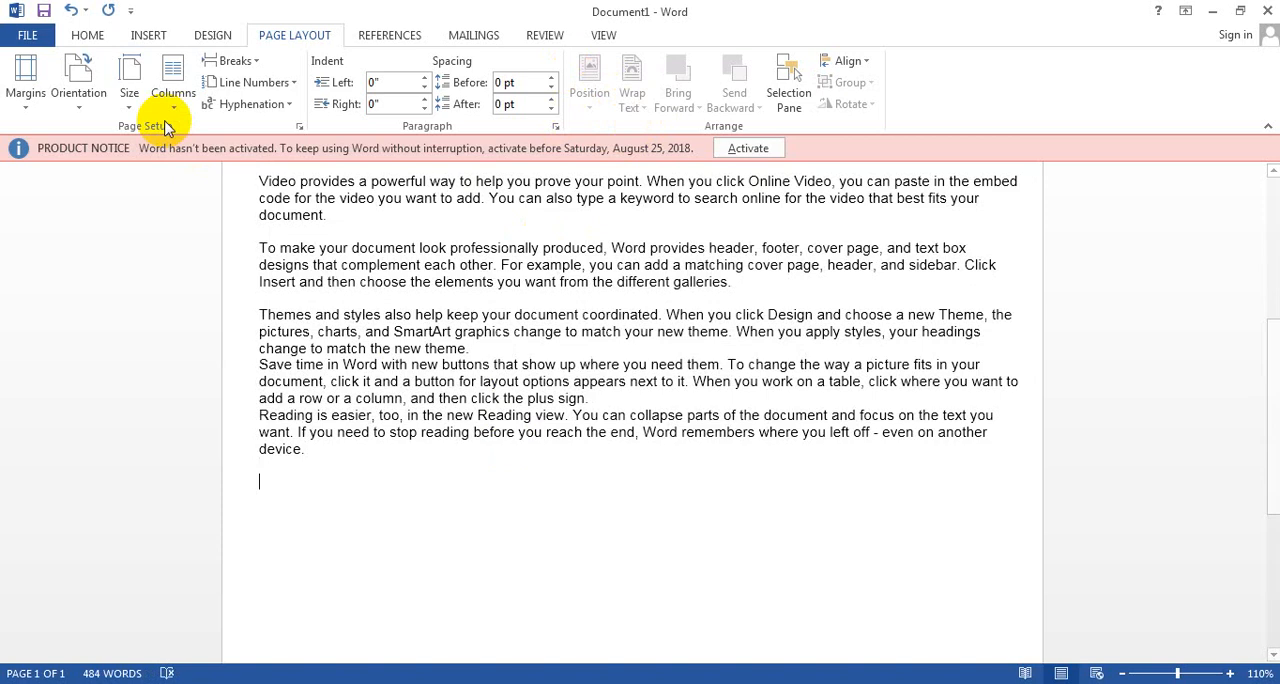
left_click(85, 10)
left_click_drag(172, 5, 219, 3)
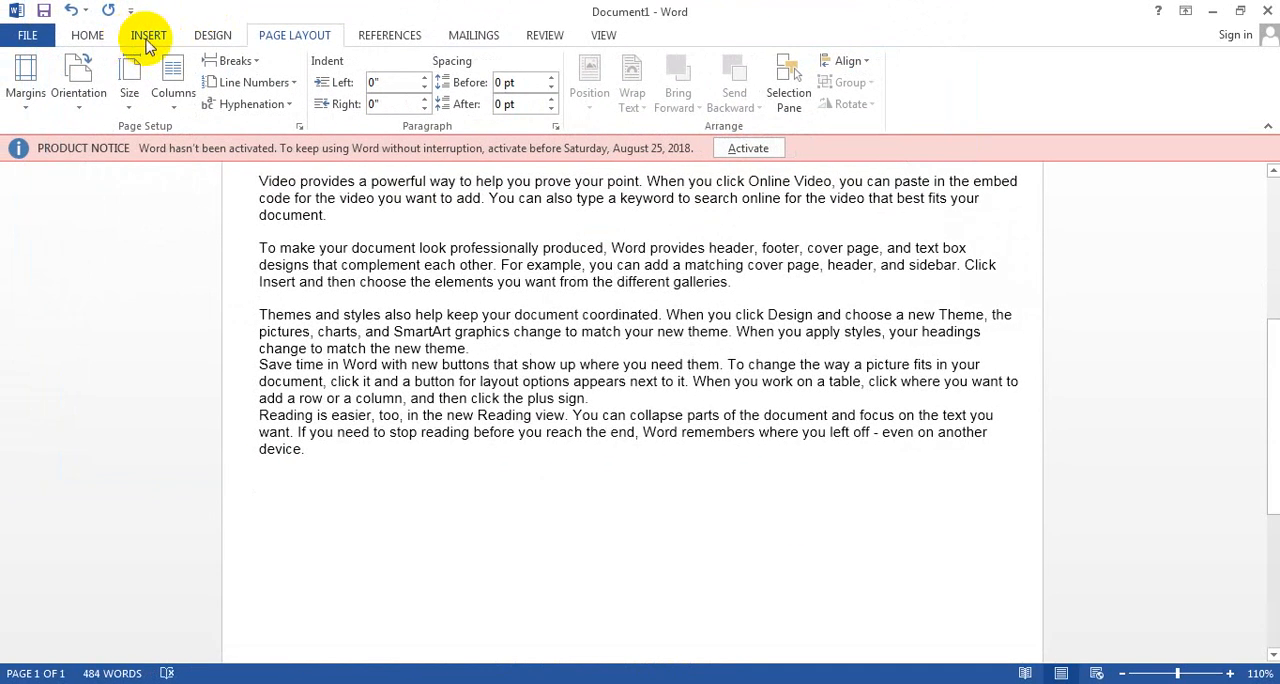
left_click(140, 35)
left_click(180, 100)
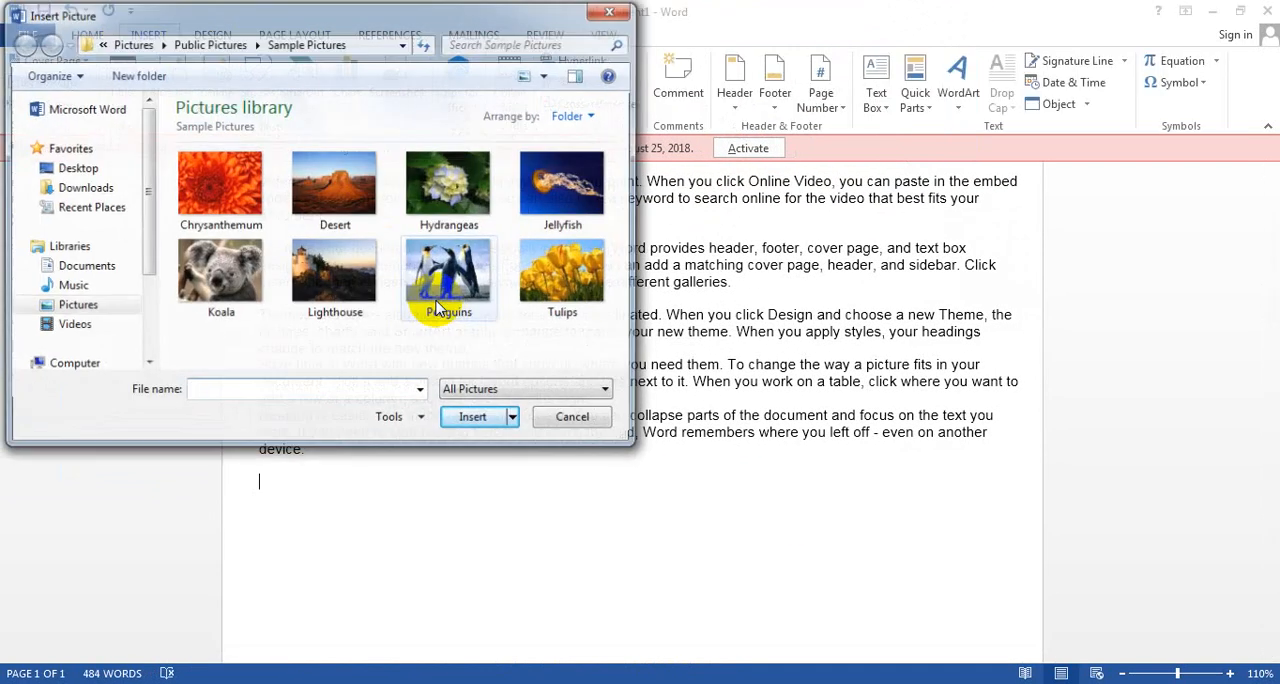
double_click(460, 240)
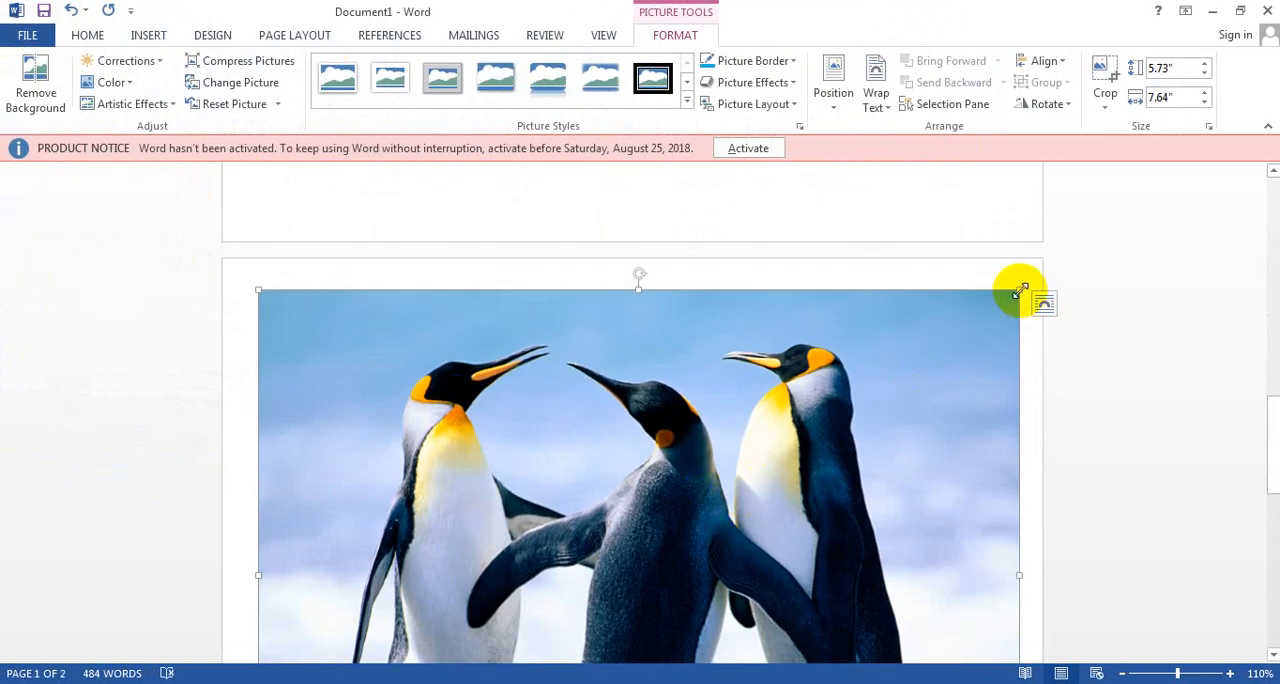
left_click_drag(1020, 290, 443, 400)
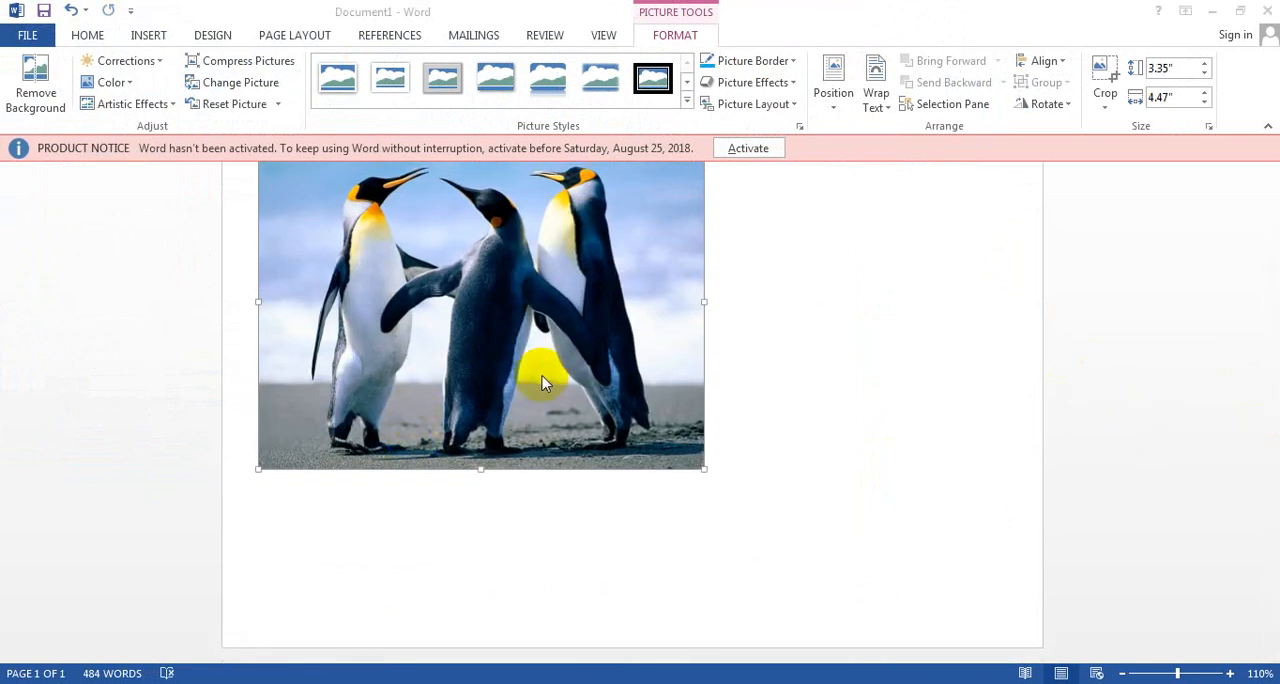
Step: Position the penguin picture at the top left of the page with square text wrapping
left_click(295, 36)
left_click(590, 100)
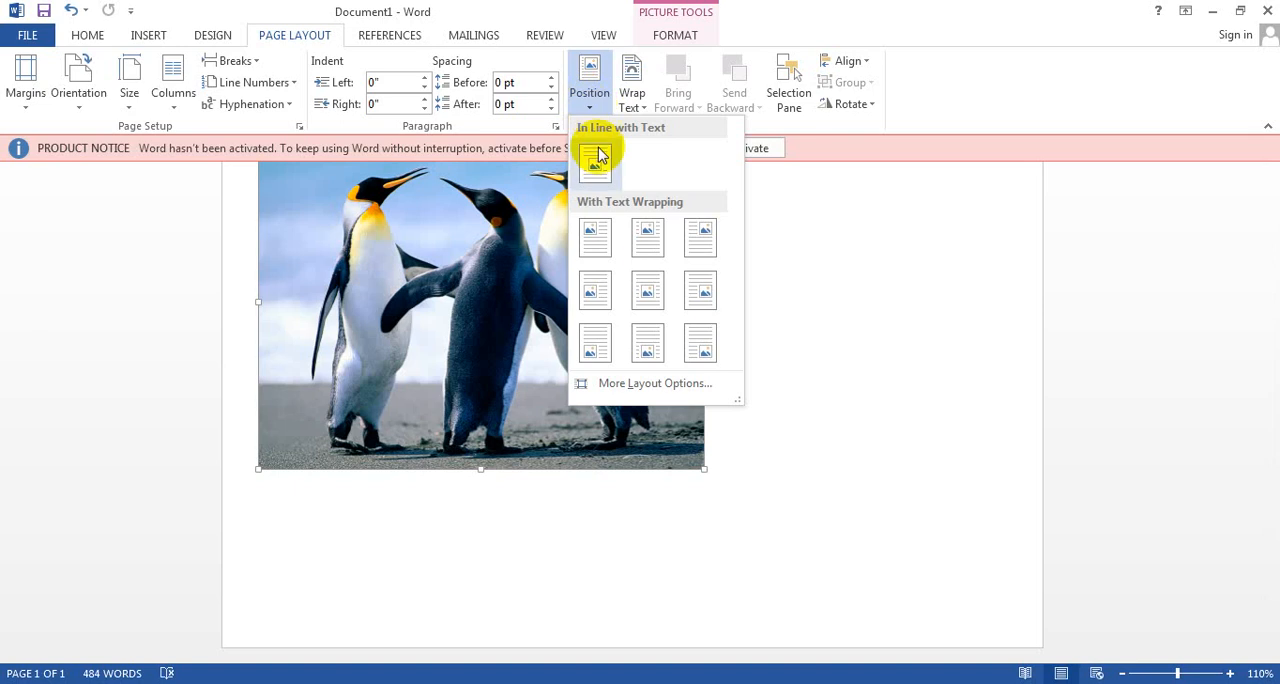
left_click(597, 237)
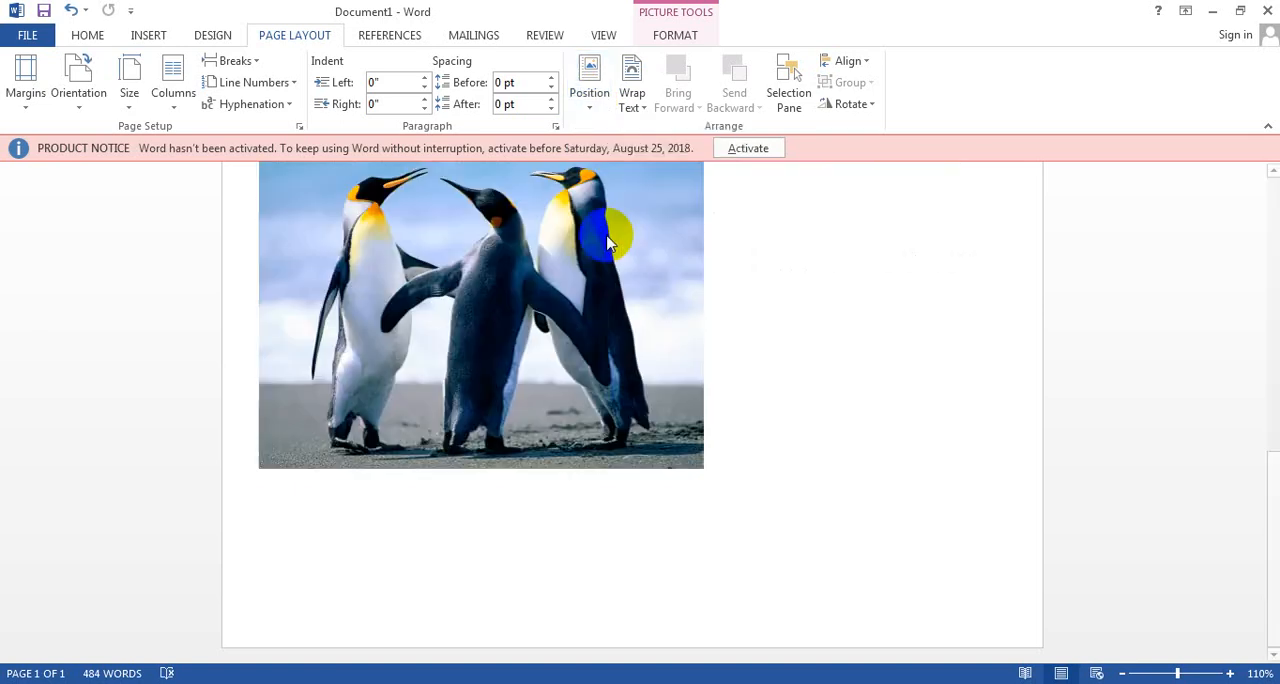
left_click_drag(1270, 512, 1234, 206)
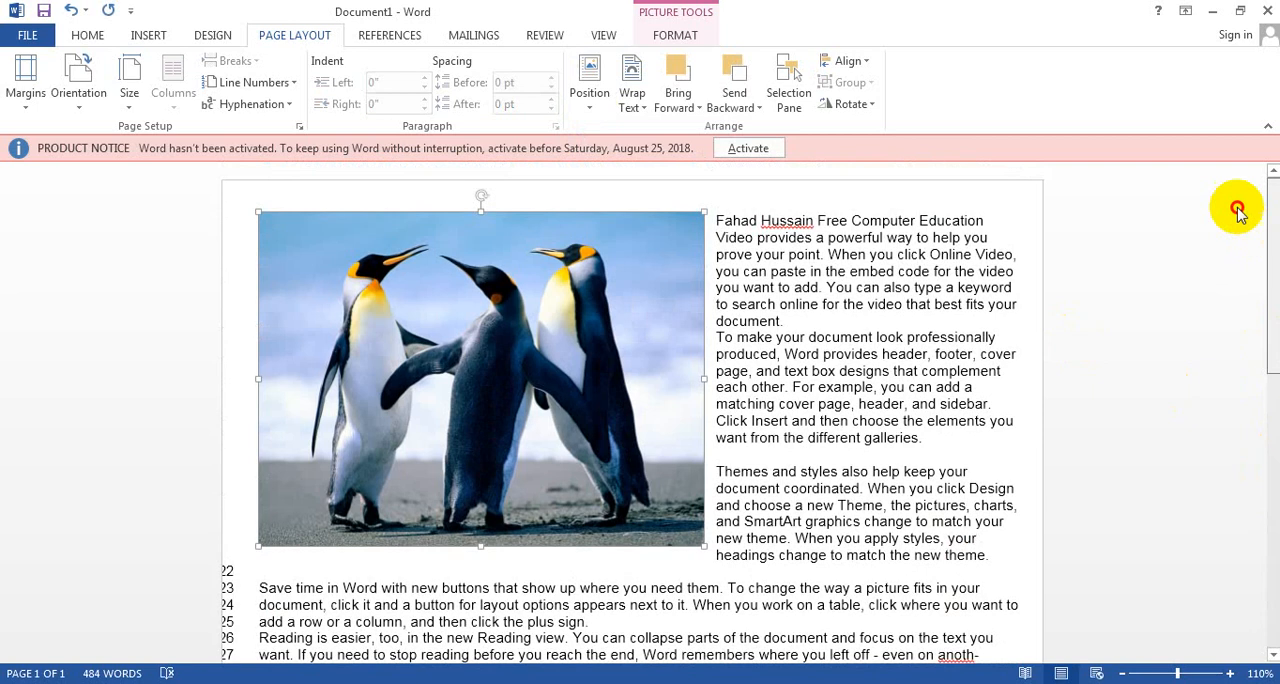
Step: Open the picture's layout options and move the picture into the page's top-left corner, beyond the margins
left_click(590, 110)
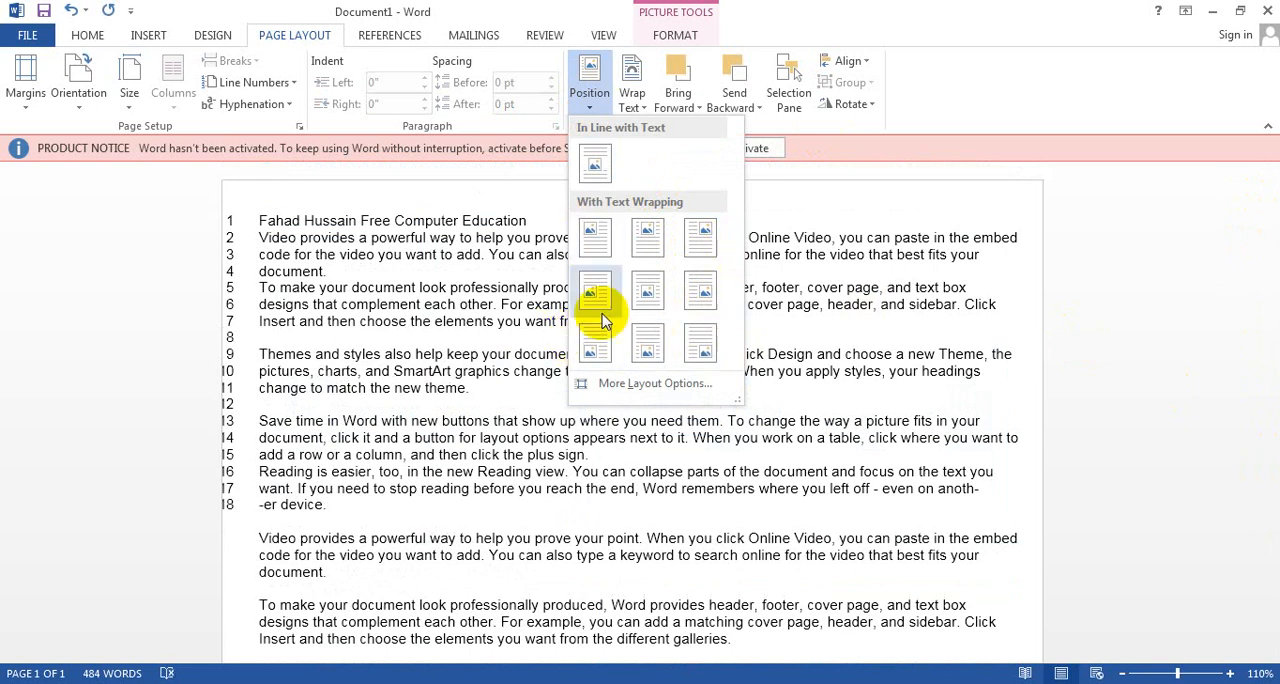
left_click(641, 115)
left_click(491, 337)
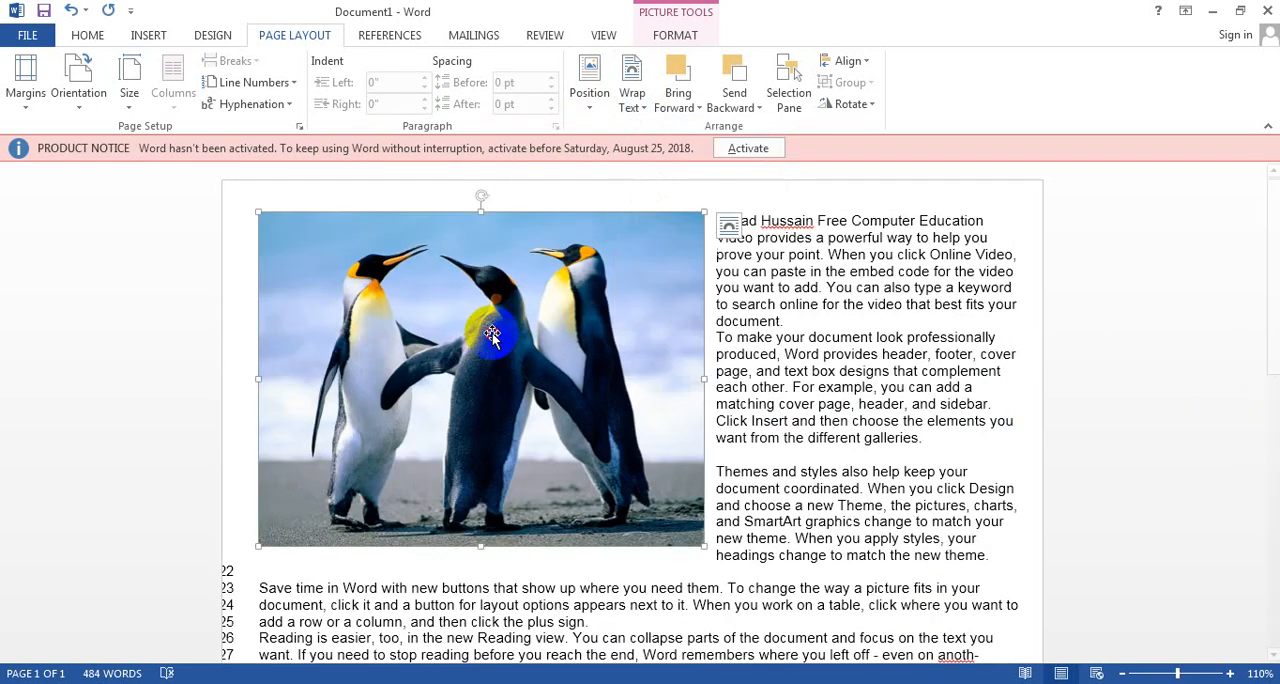
left_click(731, 226)
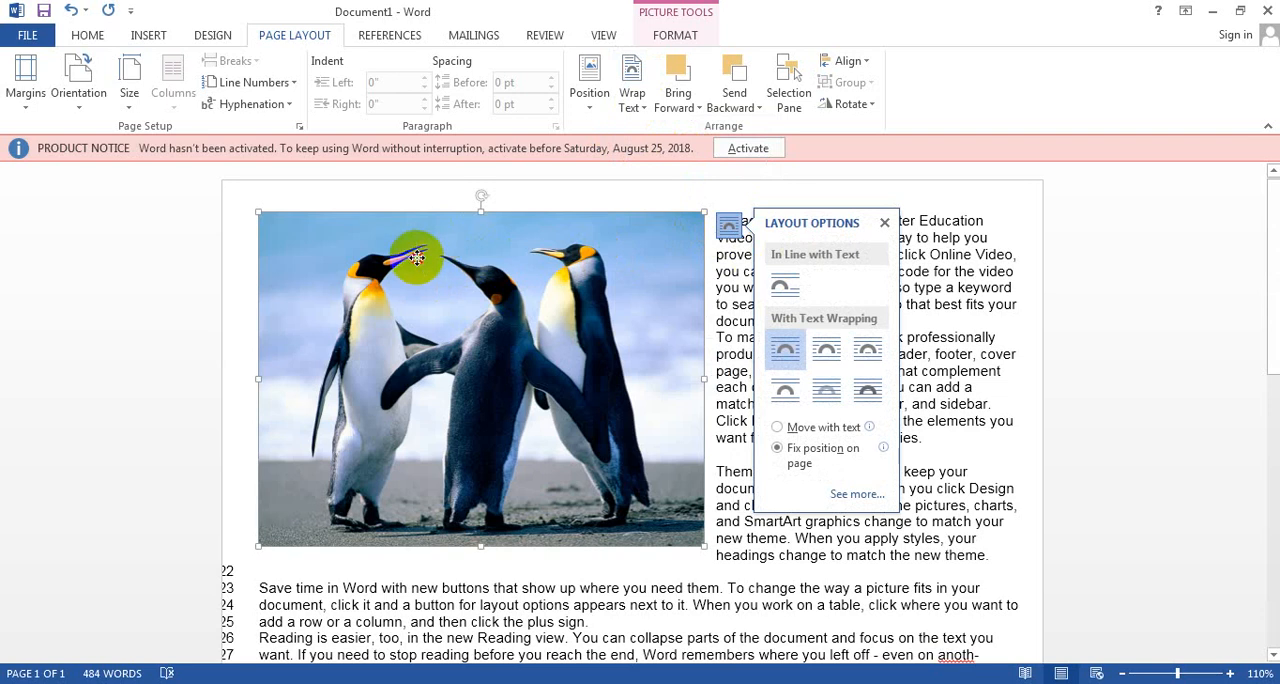
left_click_drag(423, 246, 374, 214)
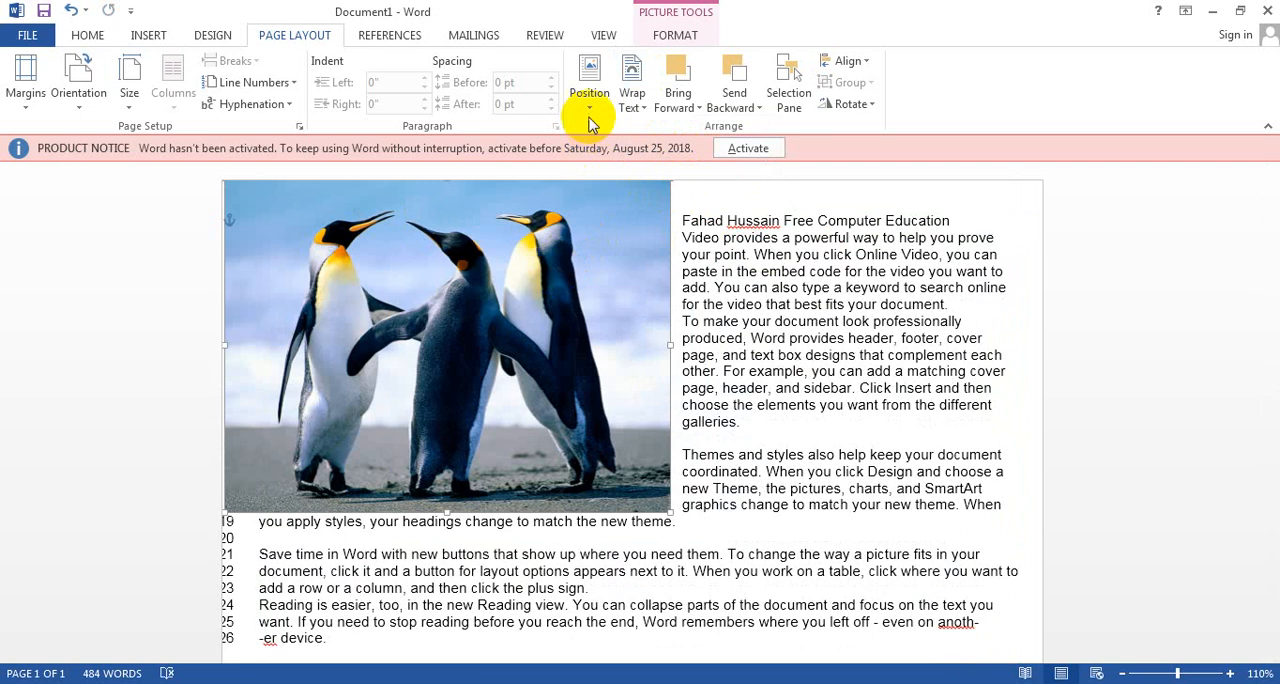
Step: Set the picture's wrapping to In Line with Text and place it in the title line between "Free" and "Computer"
left_click(632, 98)
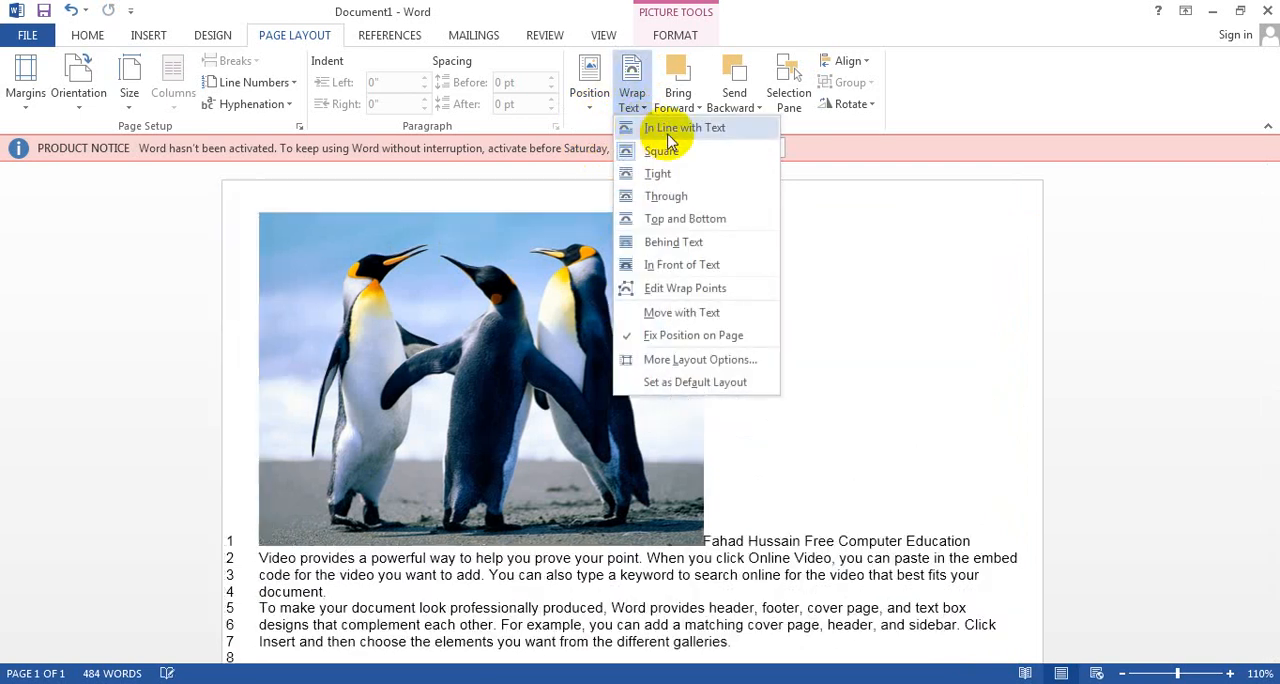
left_click(668, 134)
left_click_drag(450, 321, 837, 314)
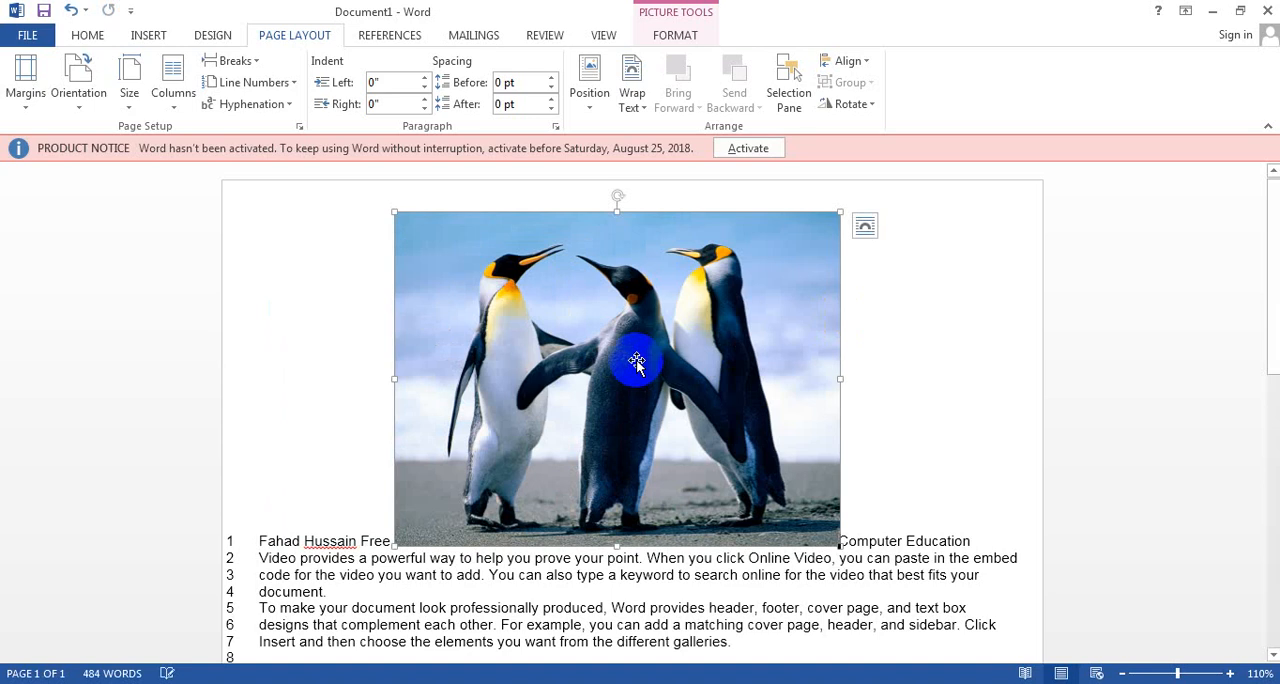
left_click_drag(634, 366, 677, 563)
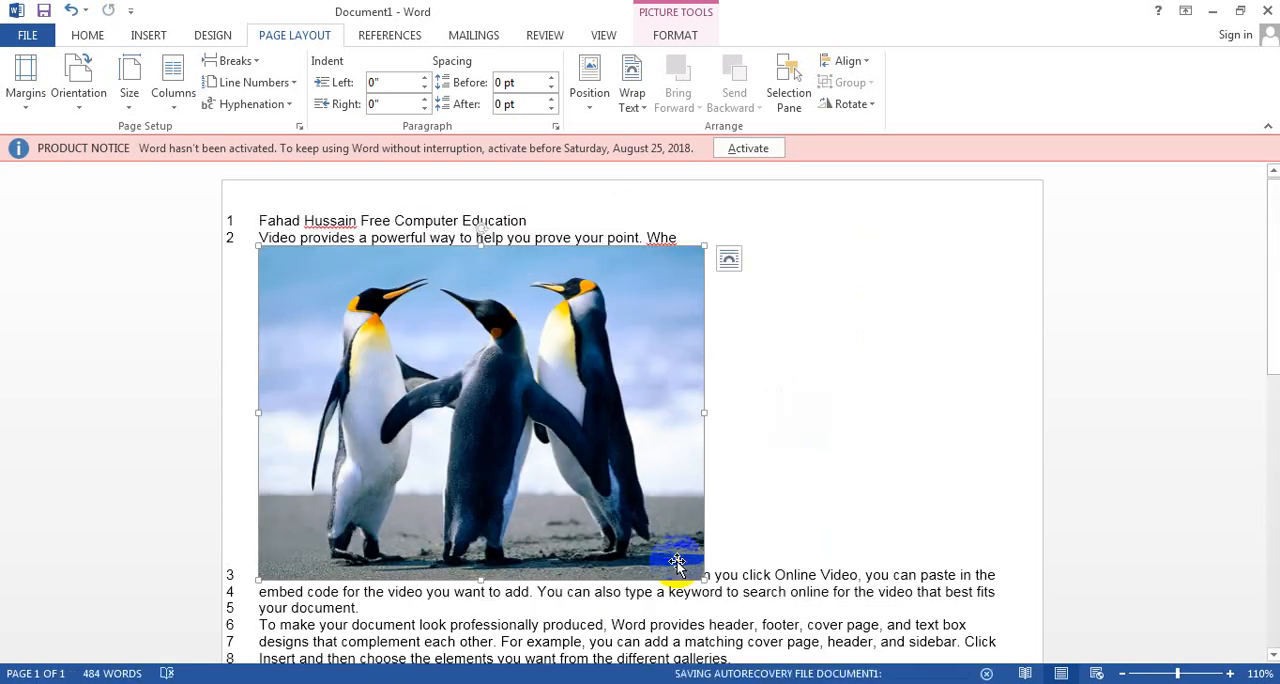
key("ctrl+z")
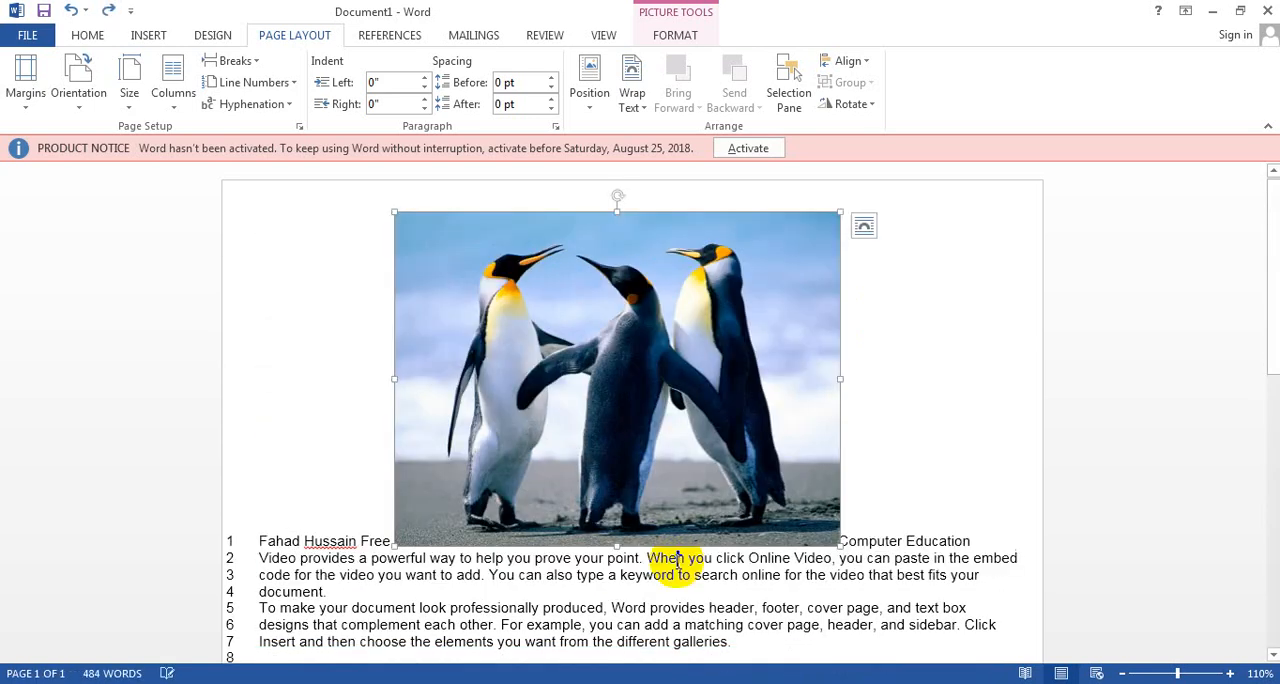
Step: Set the picture's wrapping to Behind Text and move it to the left margin, behind the opening paragraphs
left_click(866, 230)
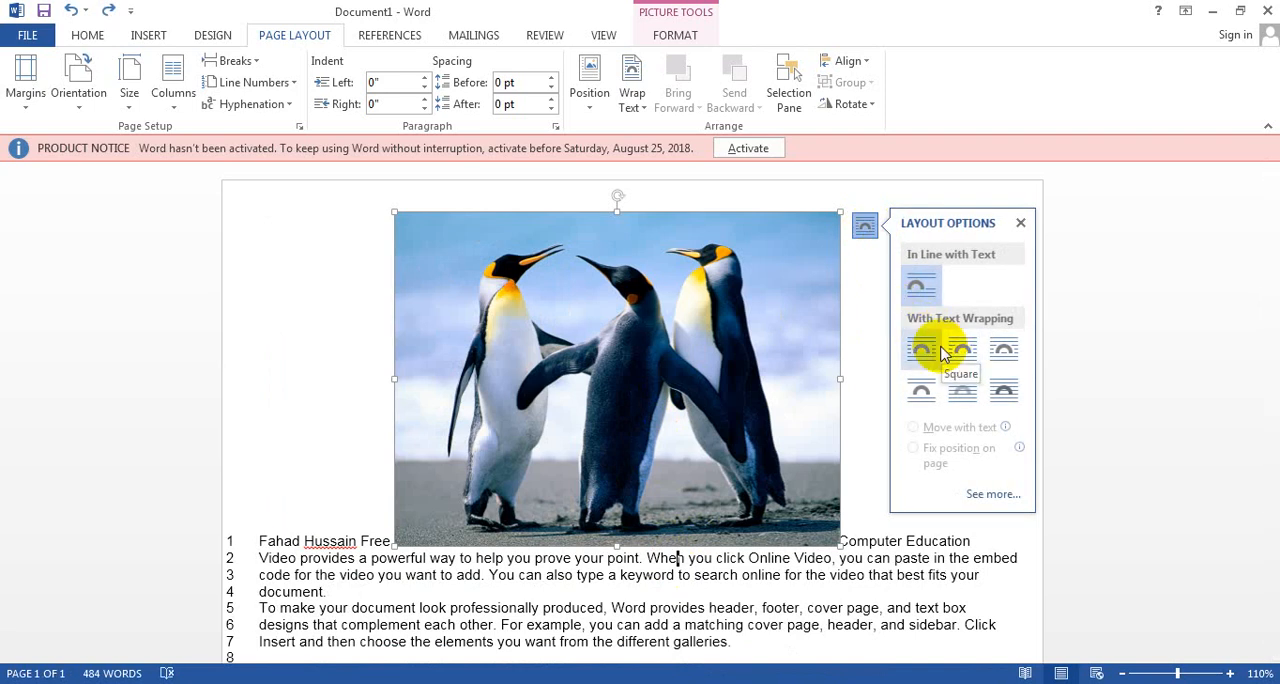
left_click(980, 400)
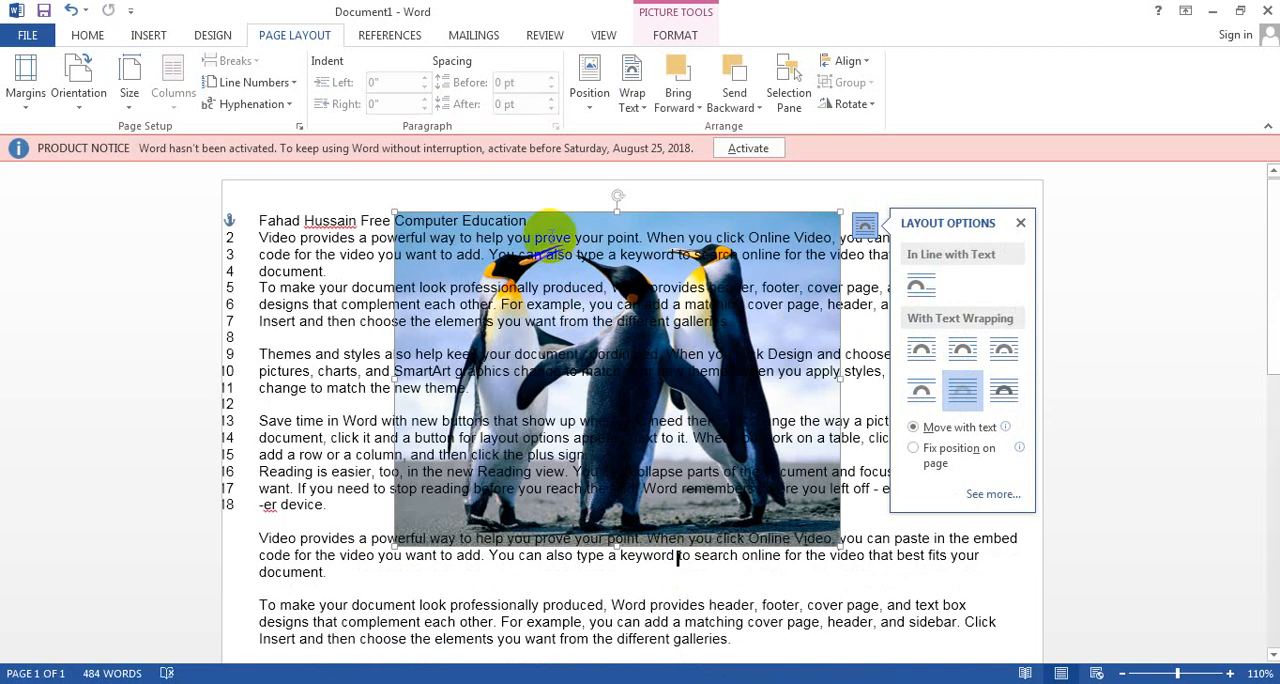
left_click_drag(568, 220, 455, 219)
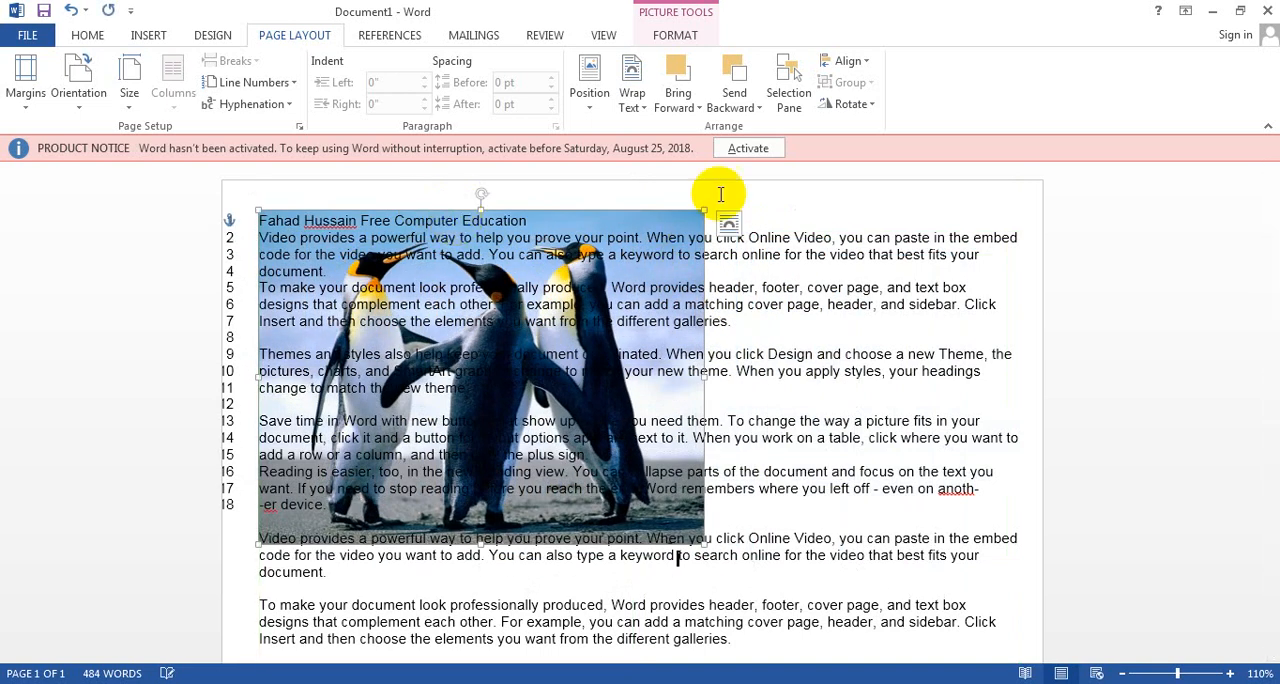
Step: Set the picture's wrapping to In Front of Text and move it to the page's top edge, roughly centred over the opening paragraphs
left_click(636, 110)
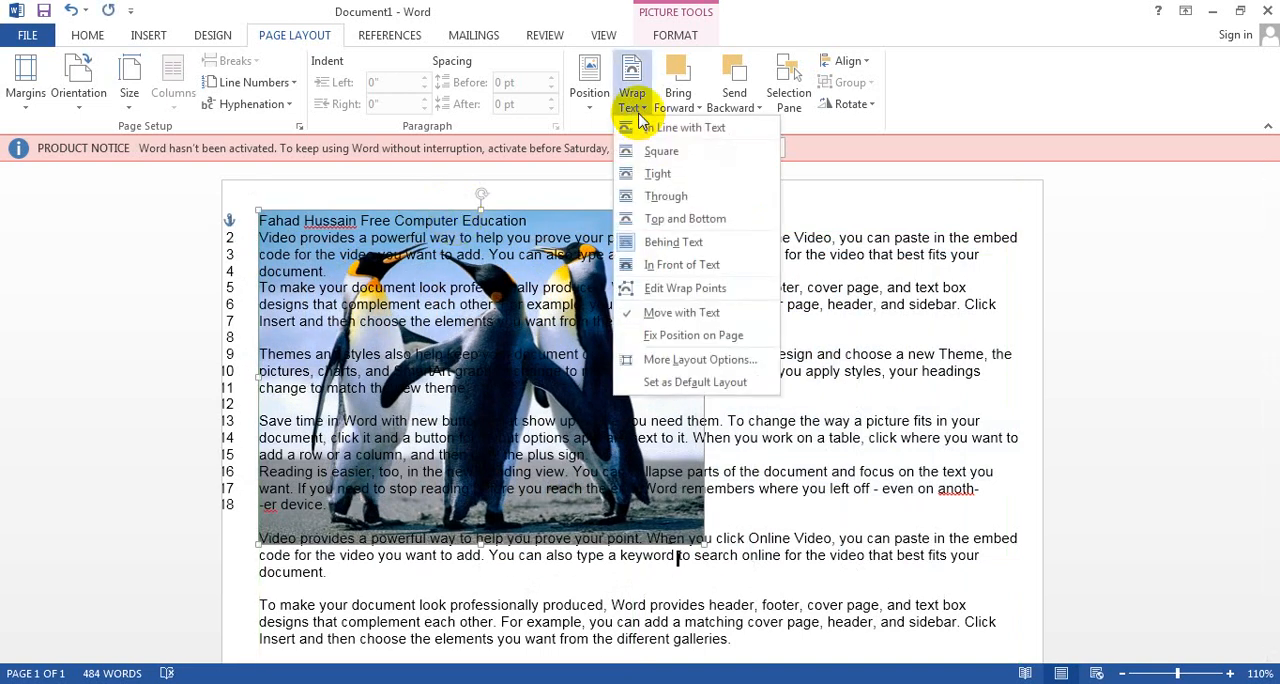
left_click(682, 264)
left_click_drag(484, 292, 711, 313)
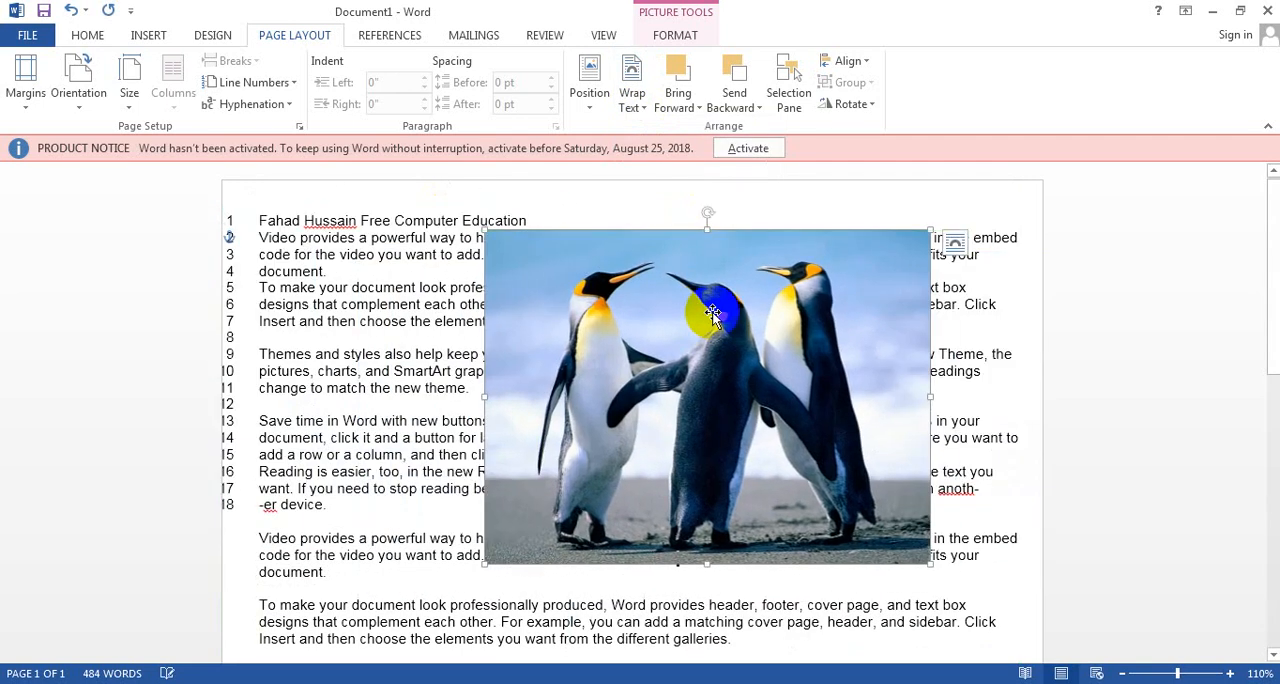
left_click(692, 108)
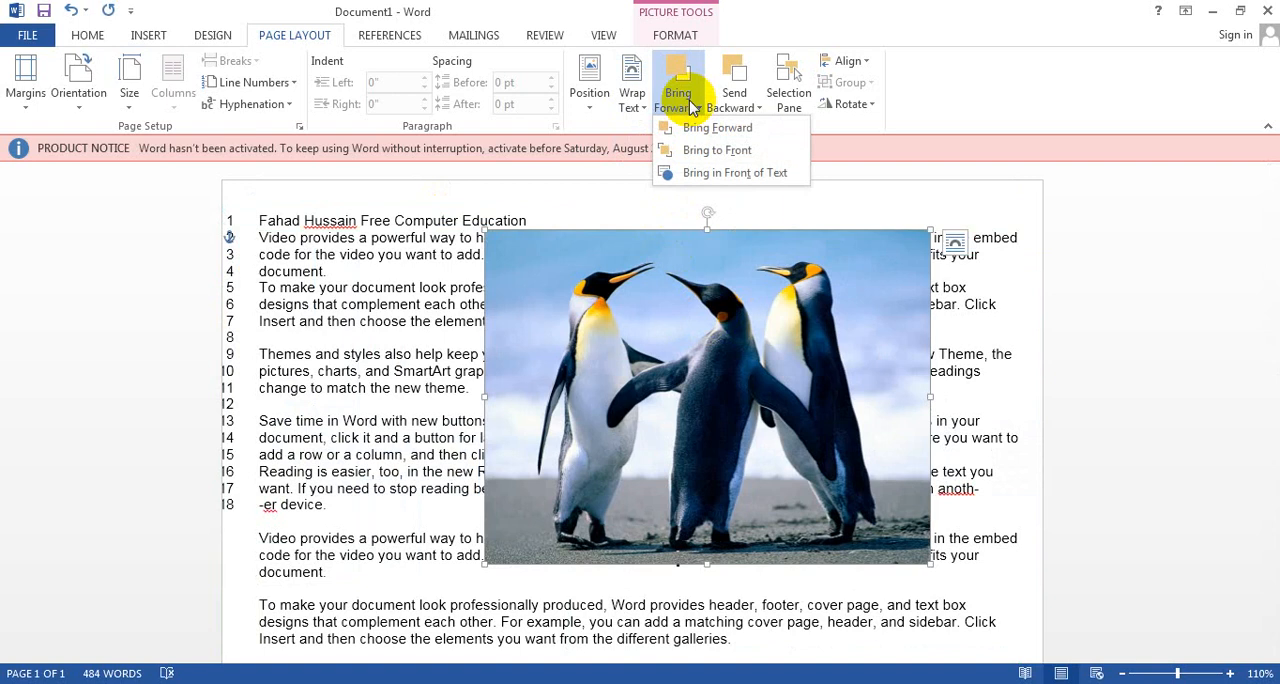
left_click(618, 338)
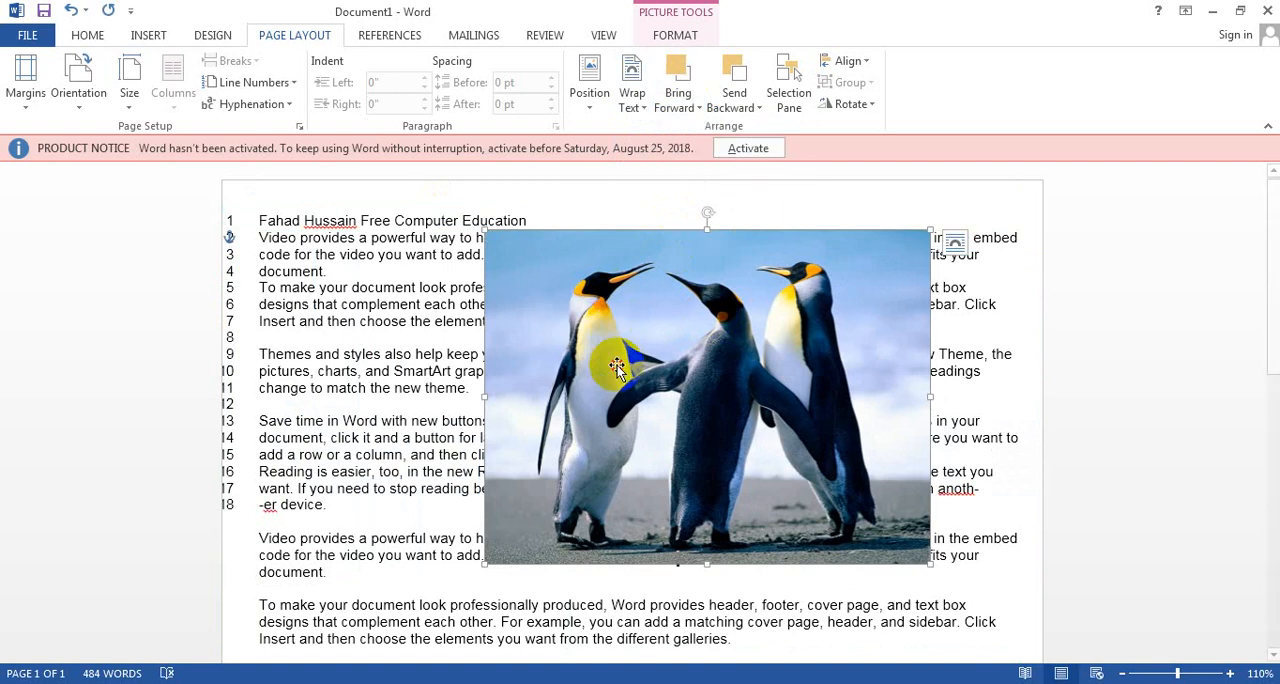
left_click_drag(603, 326, 445, 262)
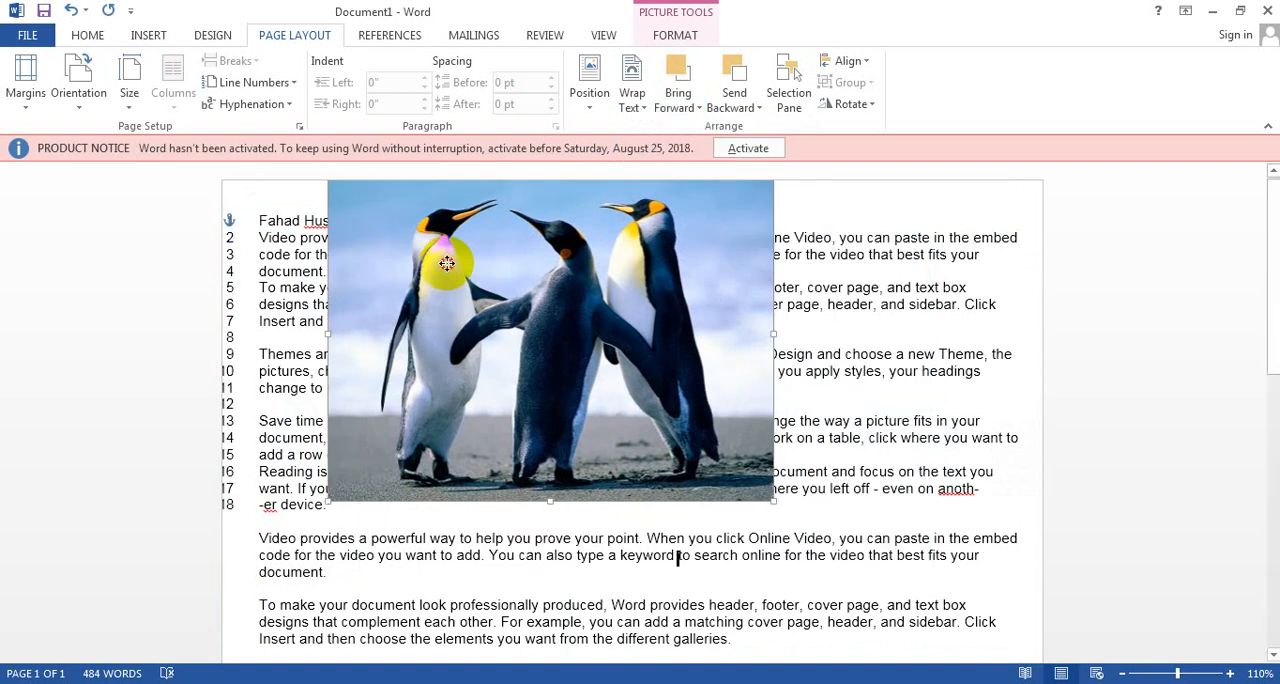
left_click(769, 527)
left_click(885, 621)
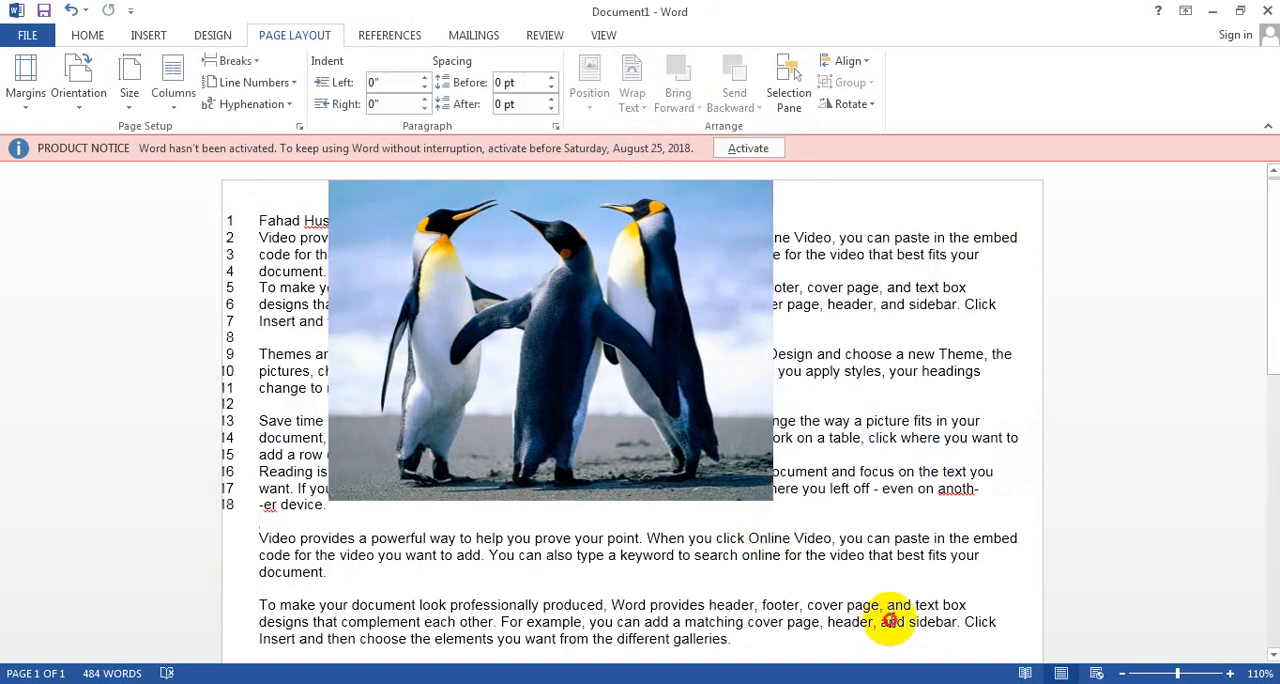
Step: Draw a plaque shape about 1.02" high and 1.04" wide to the right of the penguin picture
left_click(150, 37)
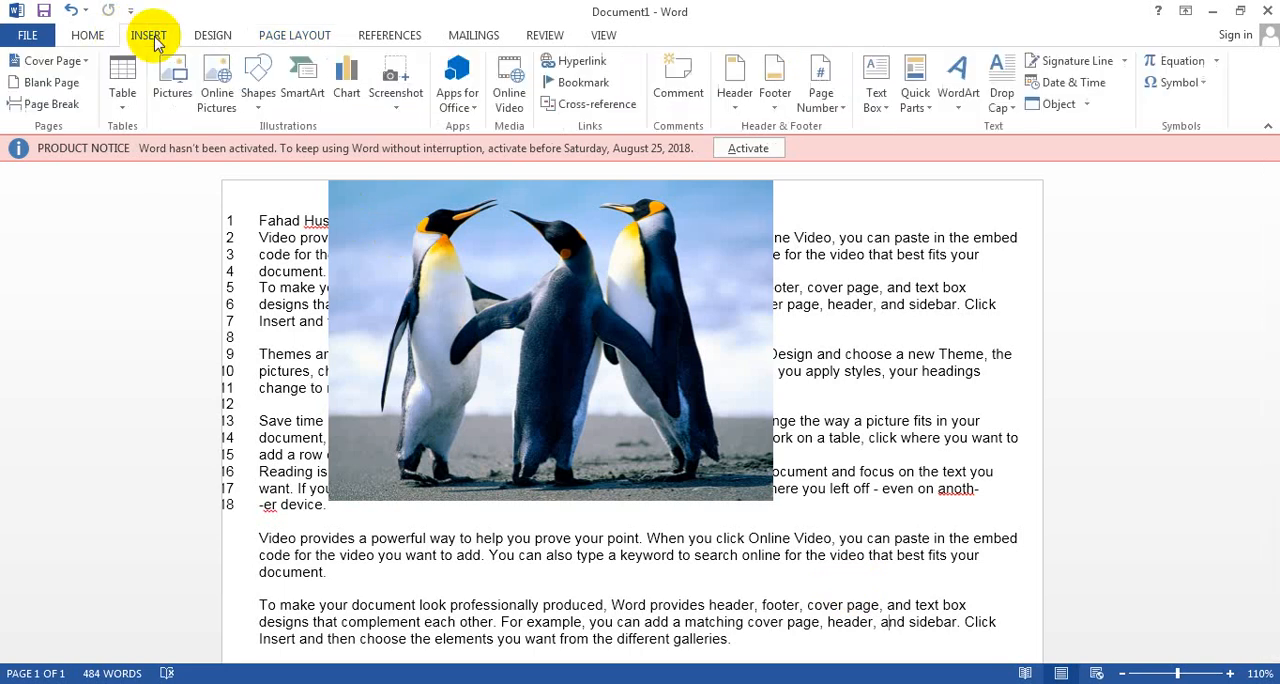
left_click(258, 85)
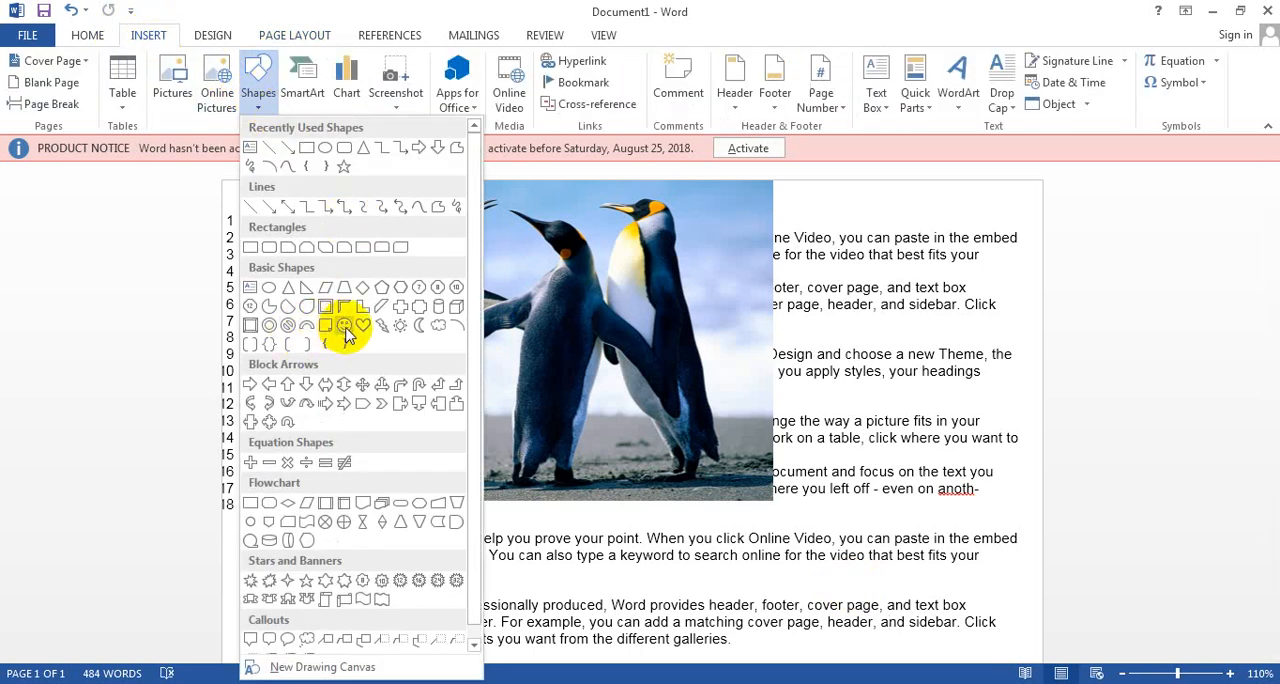
left_click(420, 316)
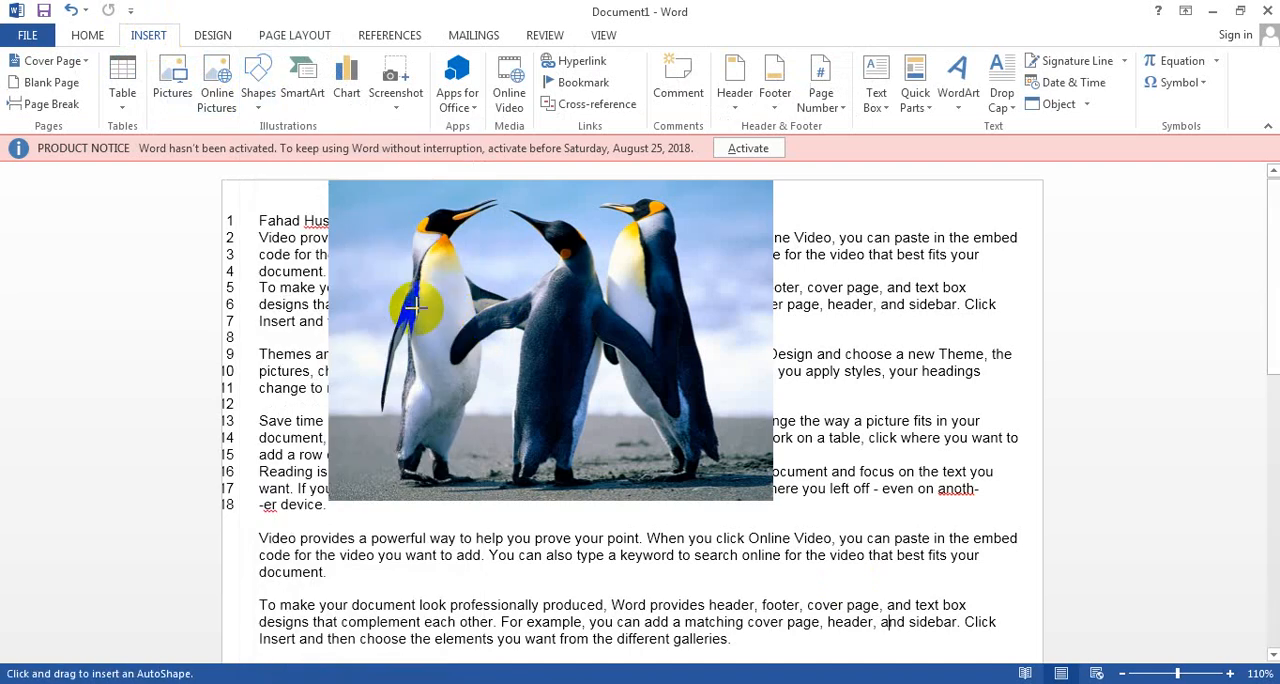
left_click_drag(866, 414, 973, 518)
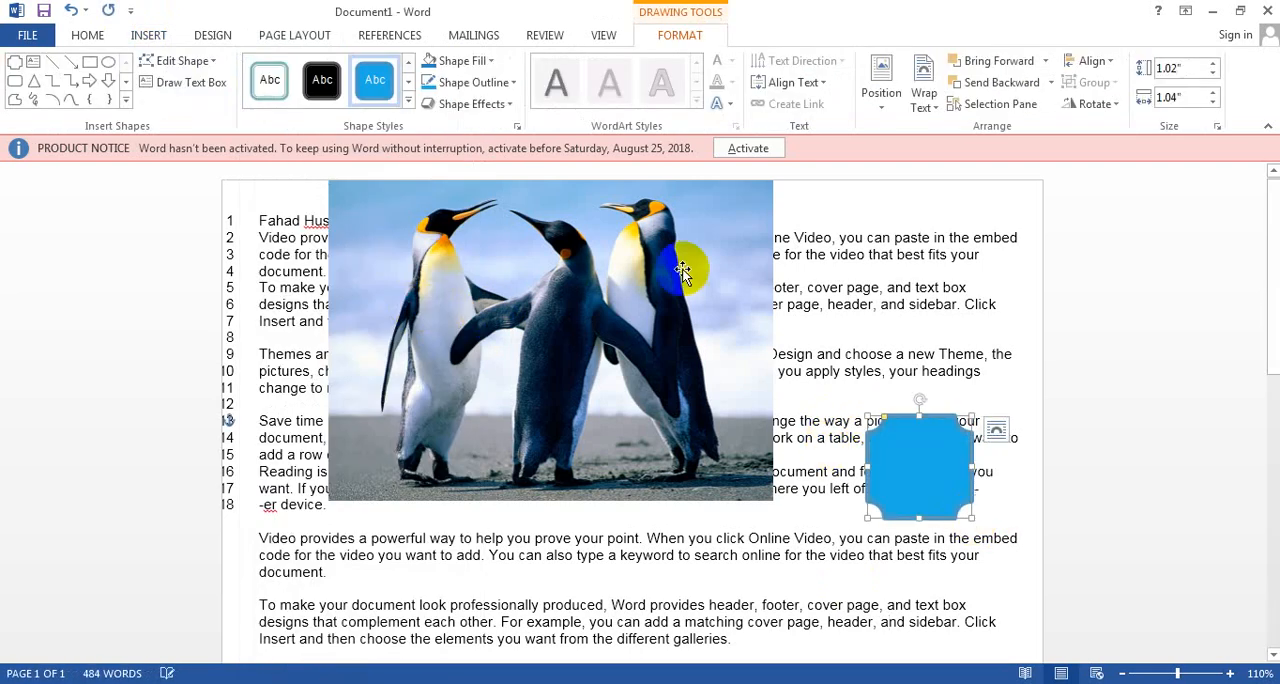
Step: Draw a cross about 0.59" high and 0.61" wide over the blue plaque's upper-left corner and give it the black shape style
left_click(148, 35)
left_click(258, 100)
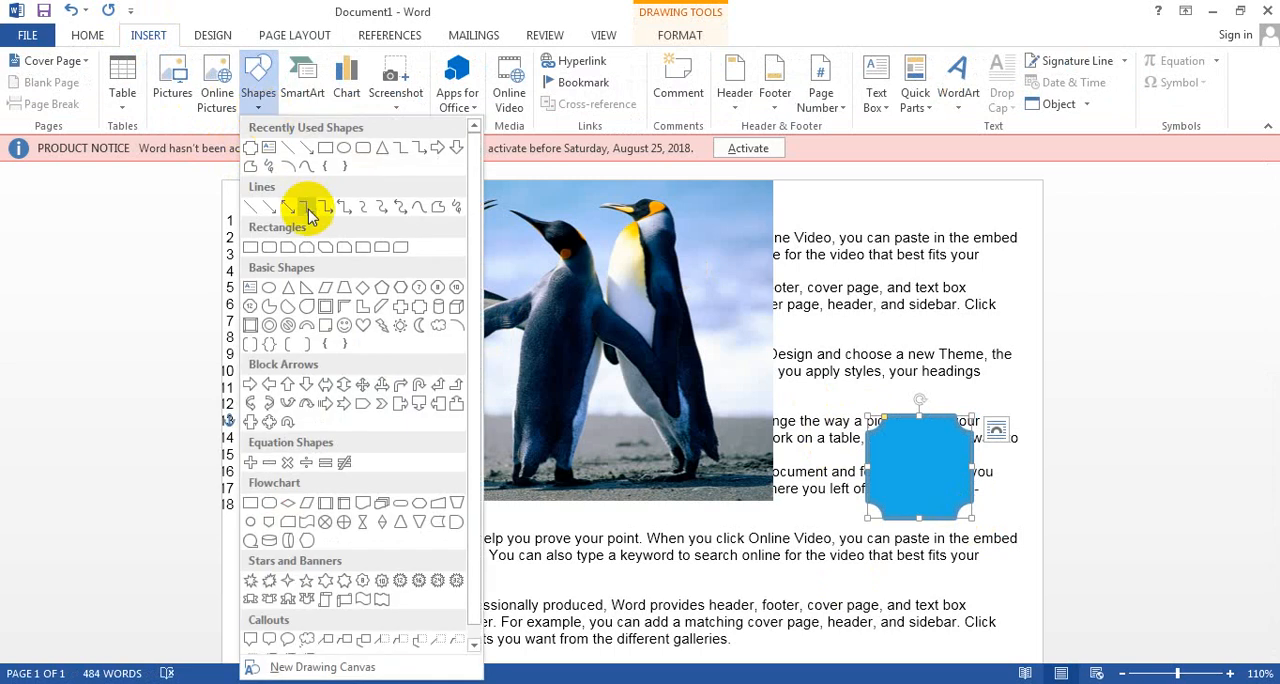
left_click(403, 310)
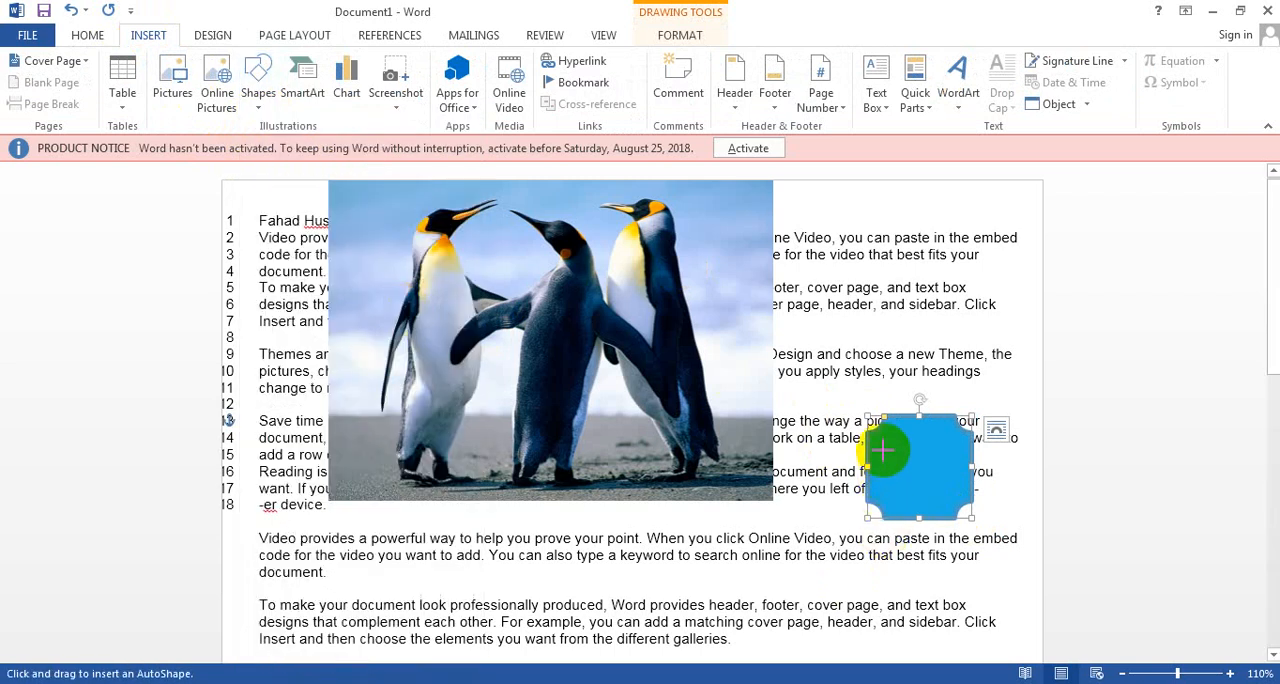
mouse_move(860, 373)
left_mouse_down()
mouse_move(1031, 503)
mouse_move(920, 436)
left_mouse_up()
left_click(322, 80)
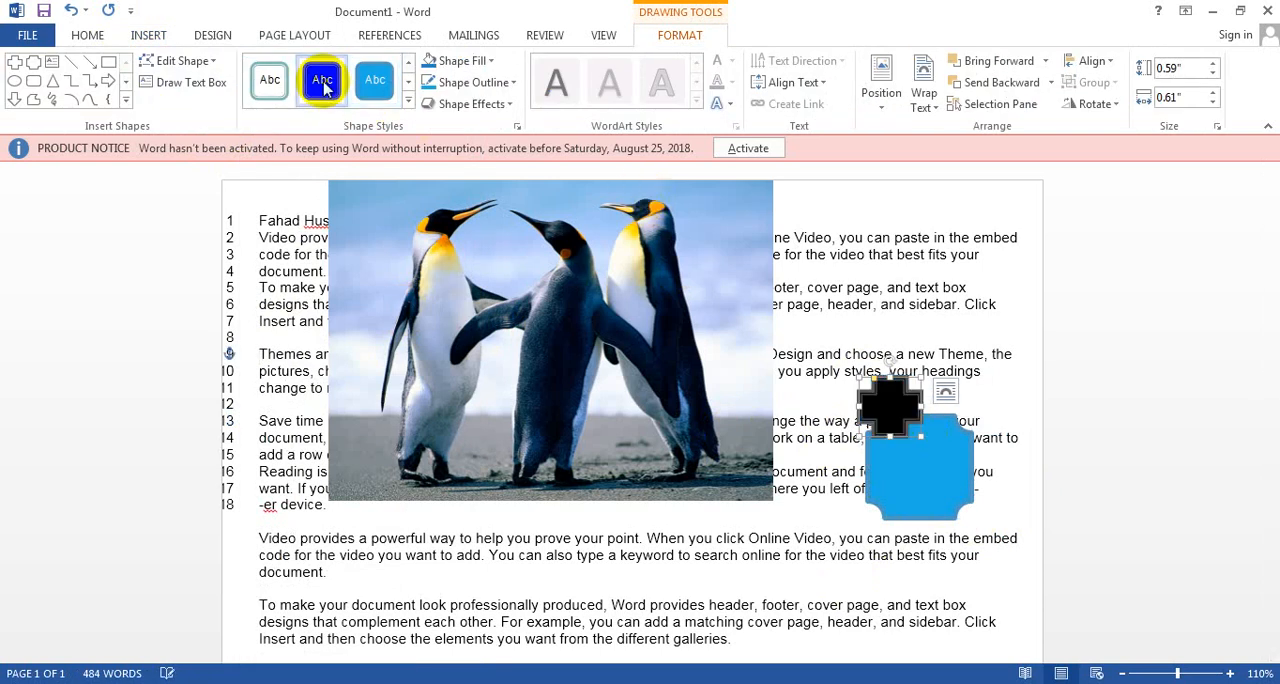
Step: Move the black cross onto the centre of the blue plaque and select the plaque
left_click(940, 356)
left_click_drag(887, 401, 921, 462)
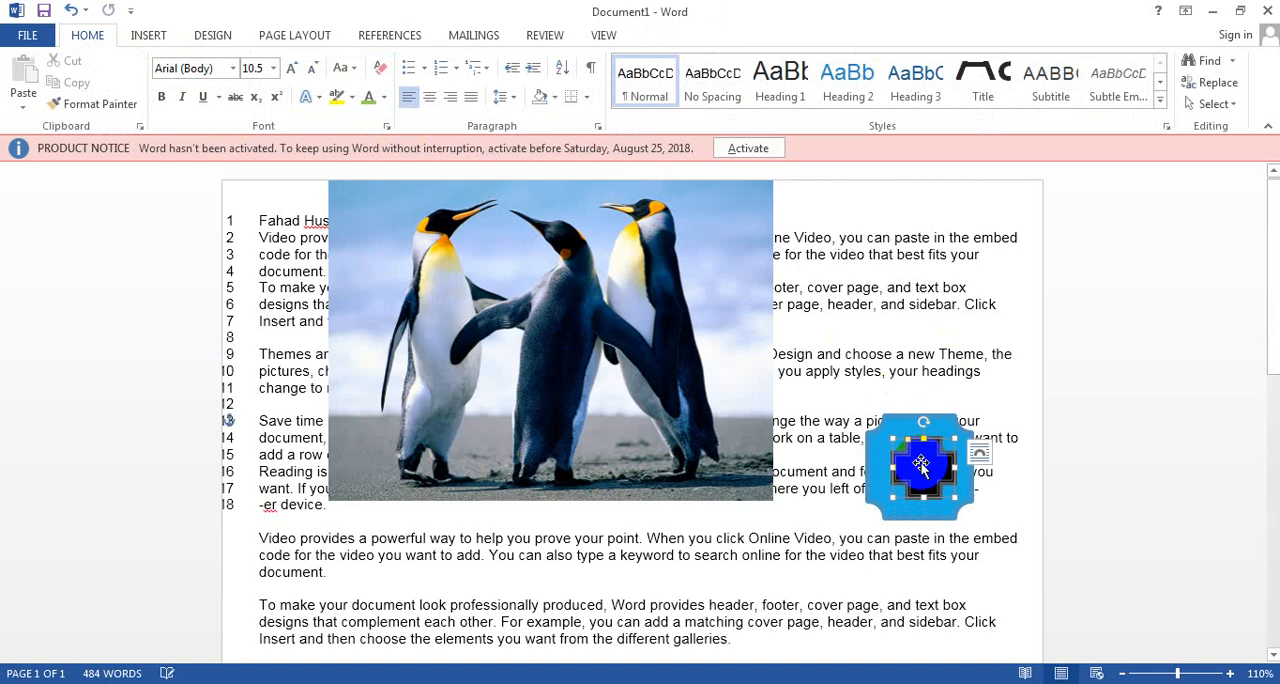
left_click(880, 450)
left_click(880, 450)
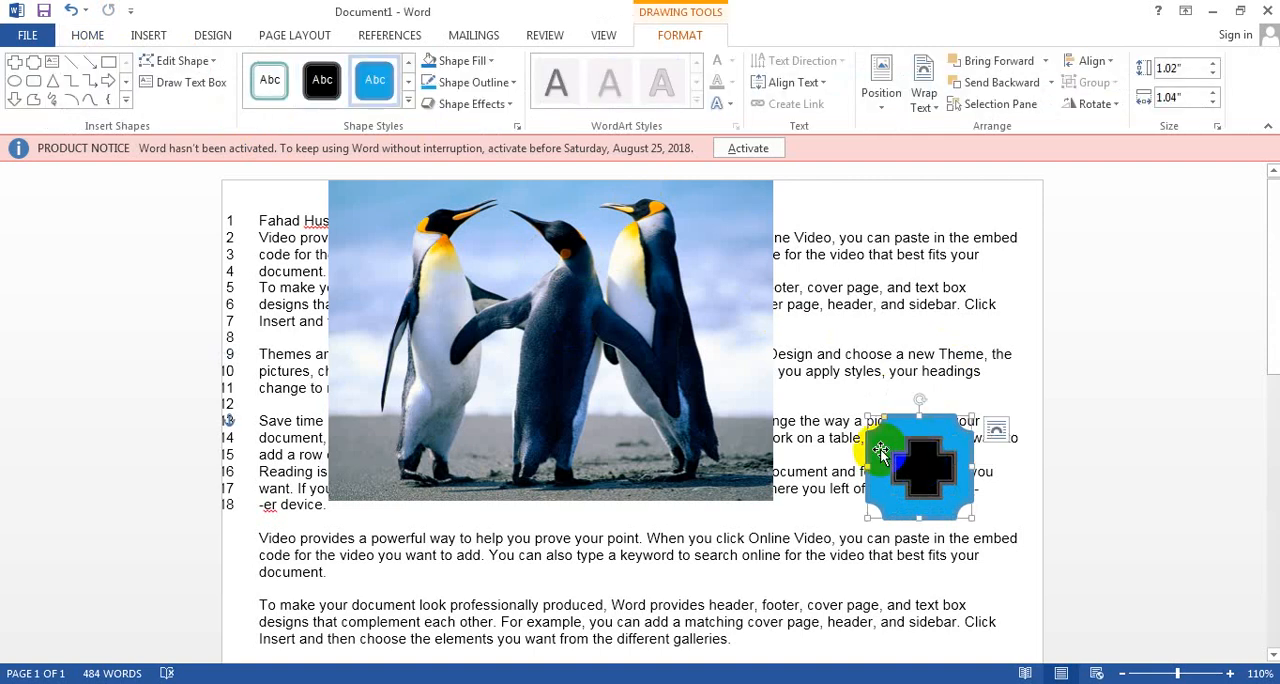
Step: Move the black cross off the blue plaque to just above it and send the cross backward one level
left_click(294, 33)
left_click(920, 457)
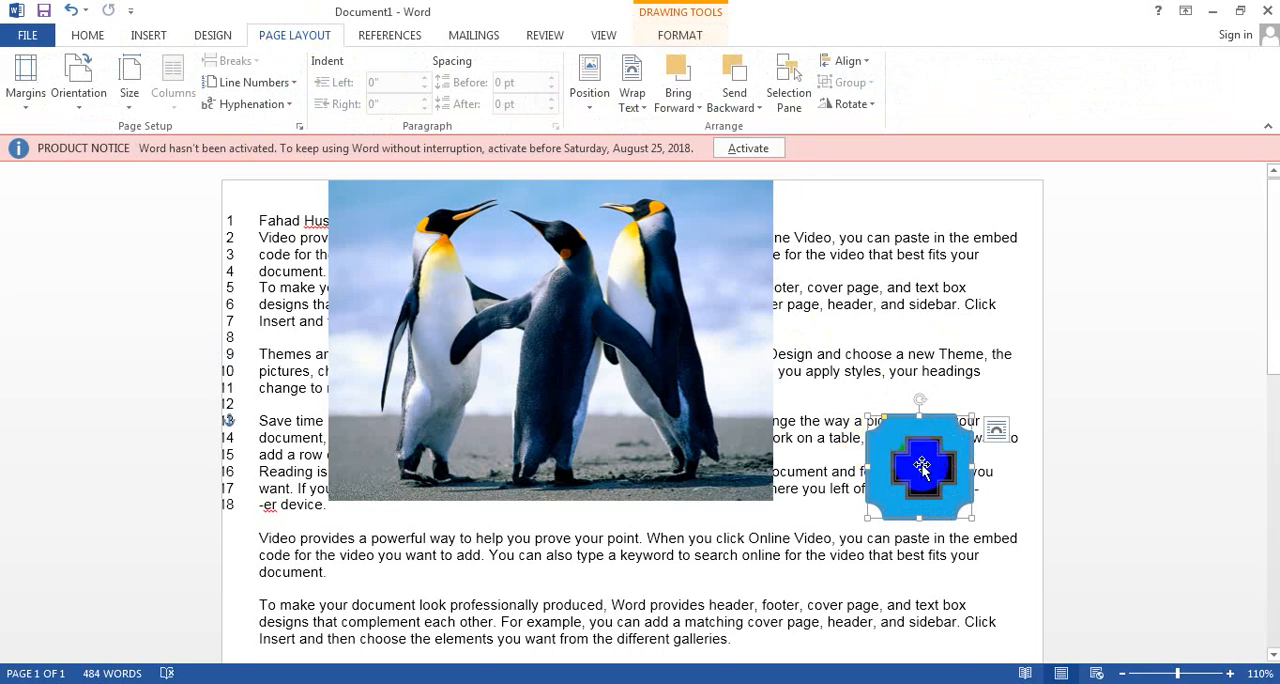
left_click_drag(920, 455, 913, 375)
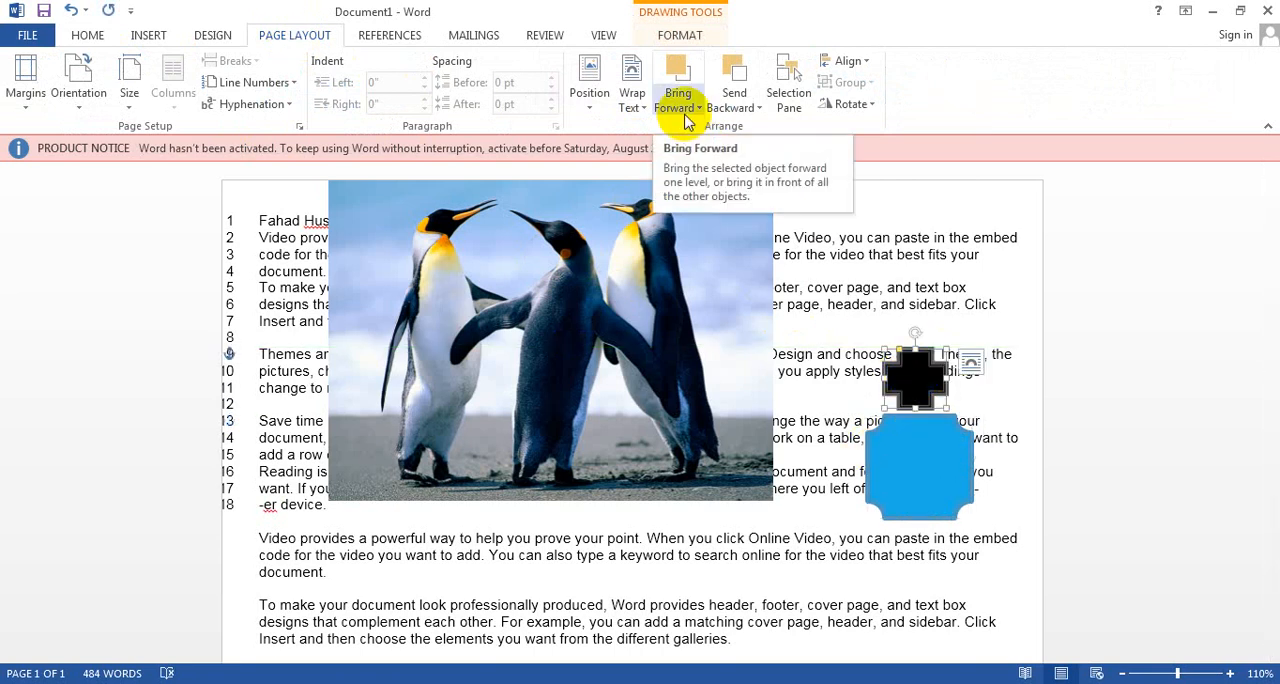
left_click(745, 118)
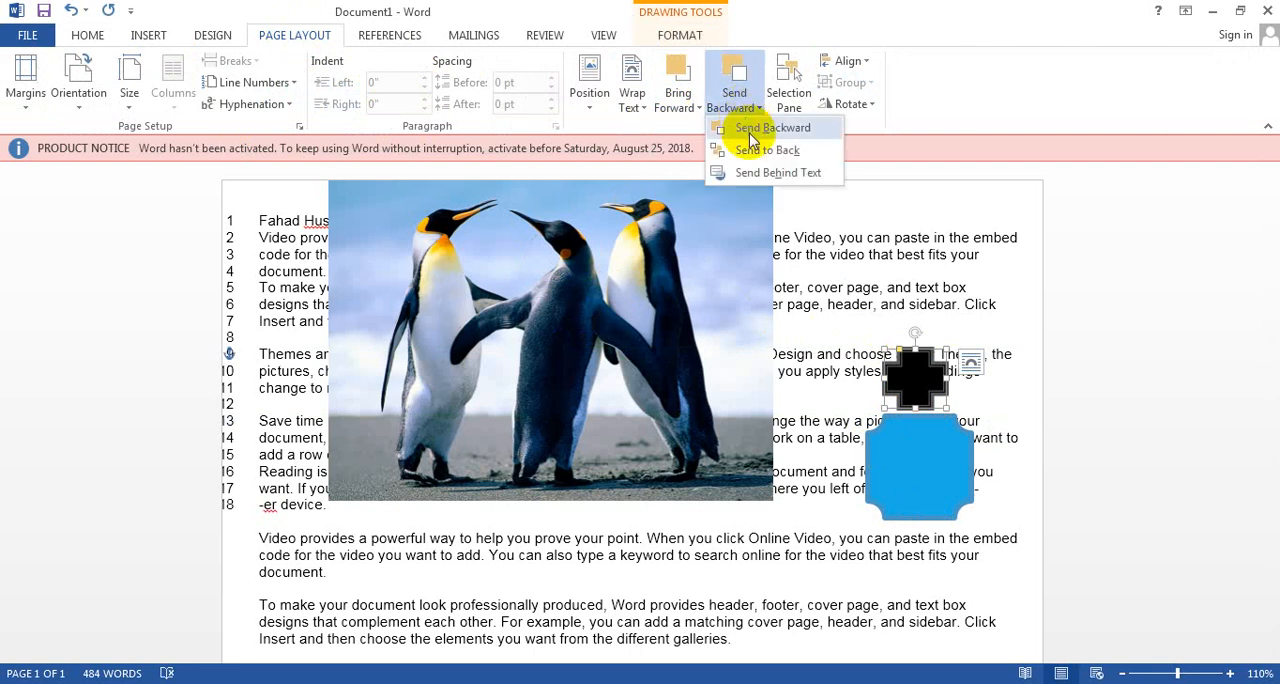
left_click(752, 132)
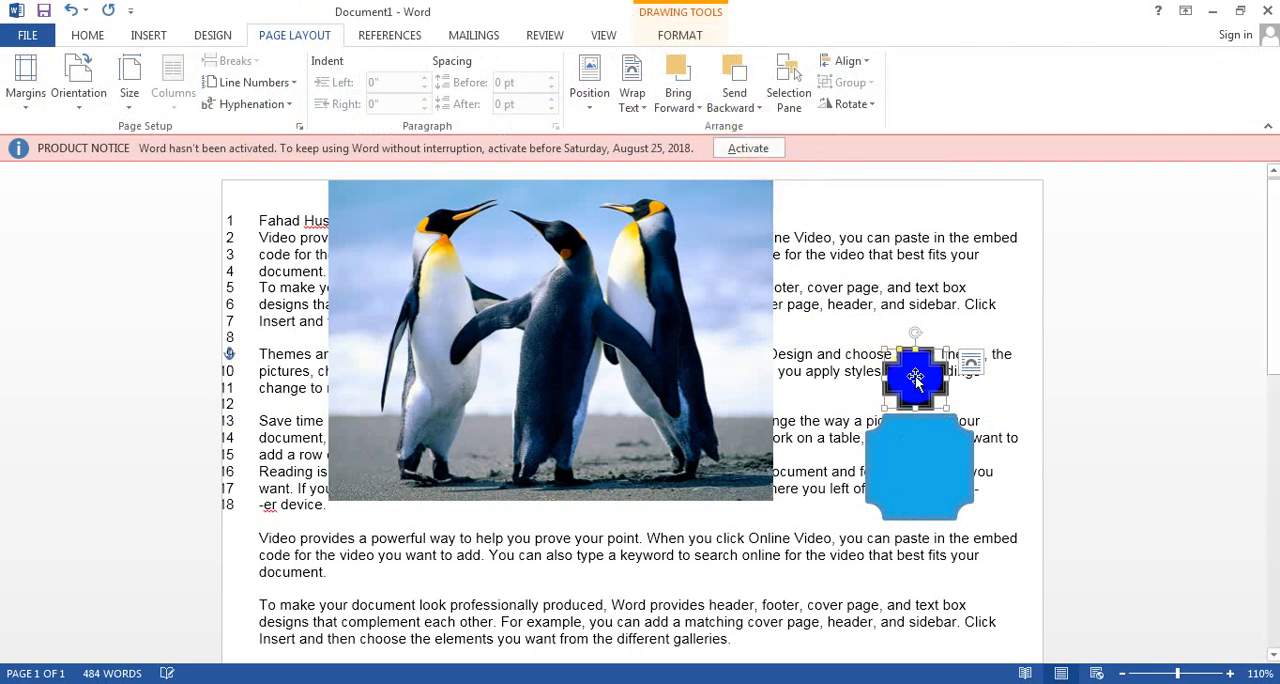
Step: Separate the blue plaque from the black cross, bring the cross to the front and place it over the plaque's upper half
left_click_drag(915, 375, 886, 343)
left_click(931, 480)
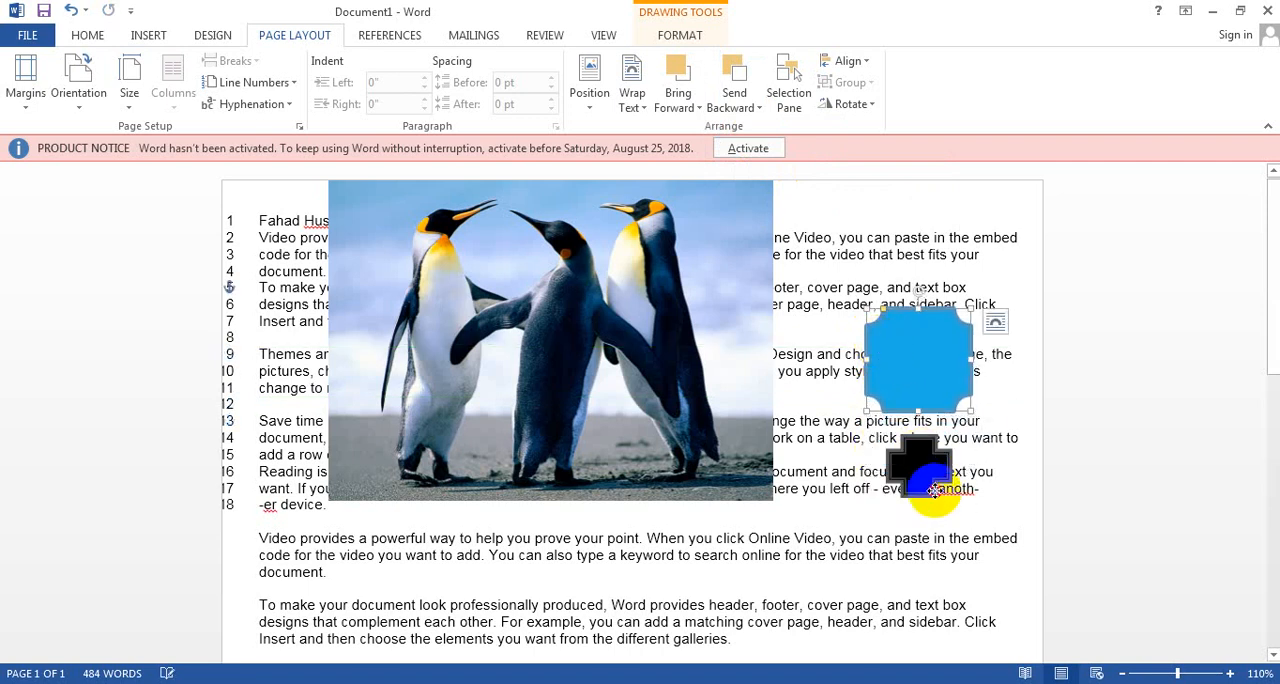
left_click(677, 104)
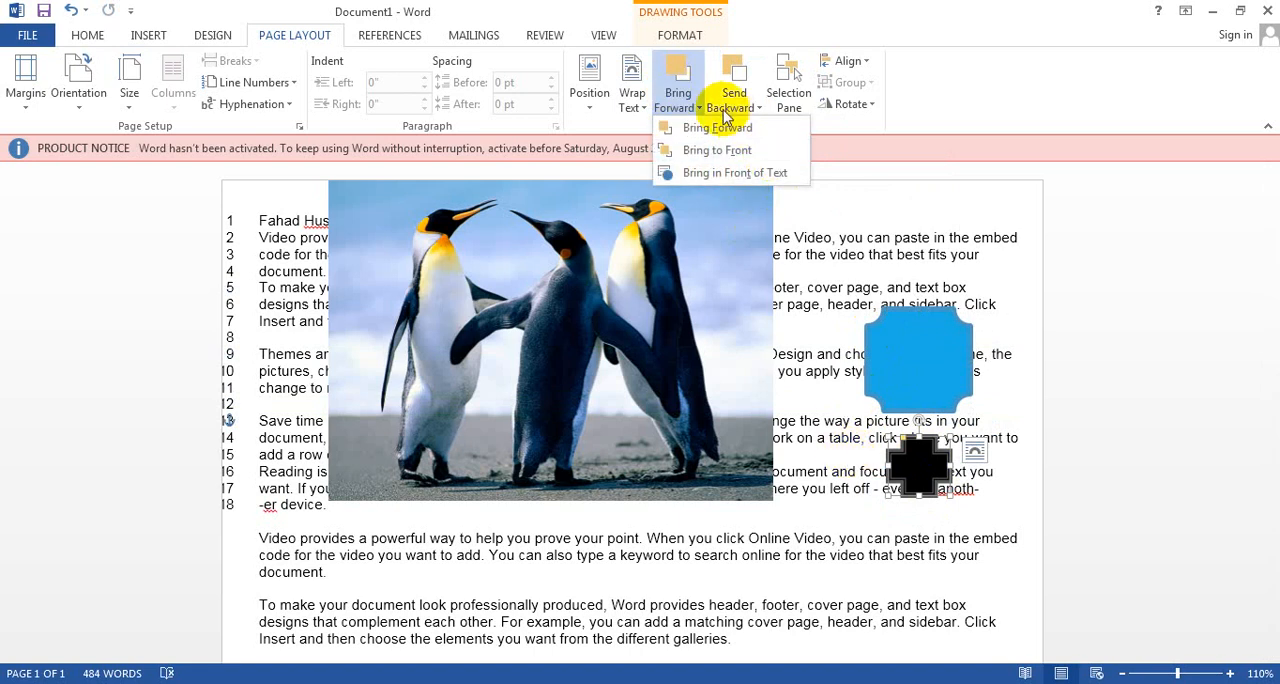
left_click(730, 150)
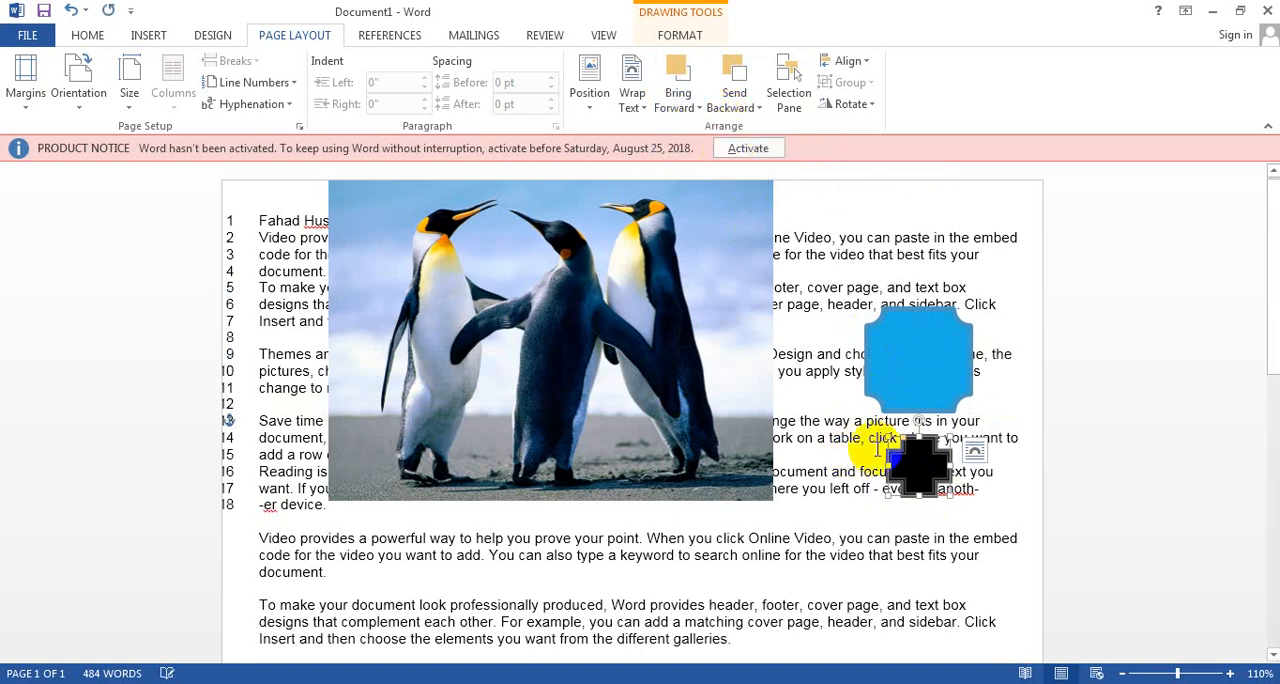
left_click_drag(914, 461, 907, 339)
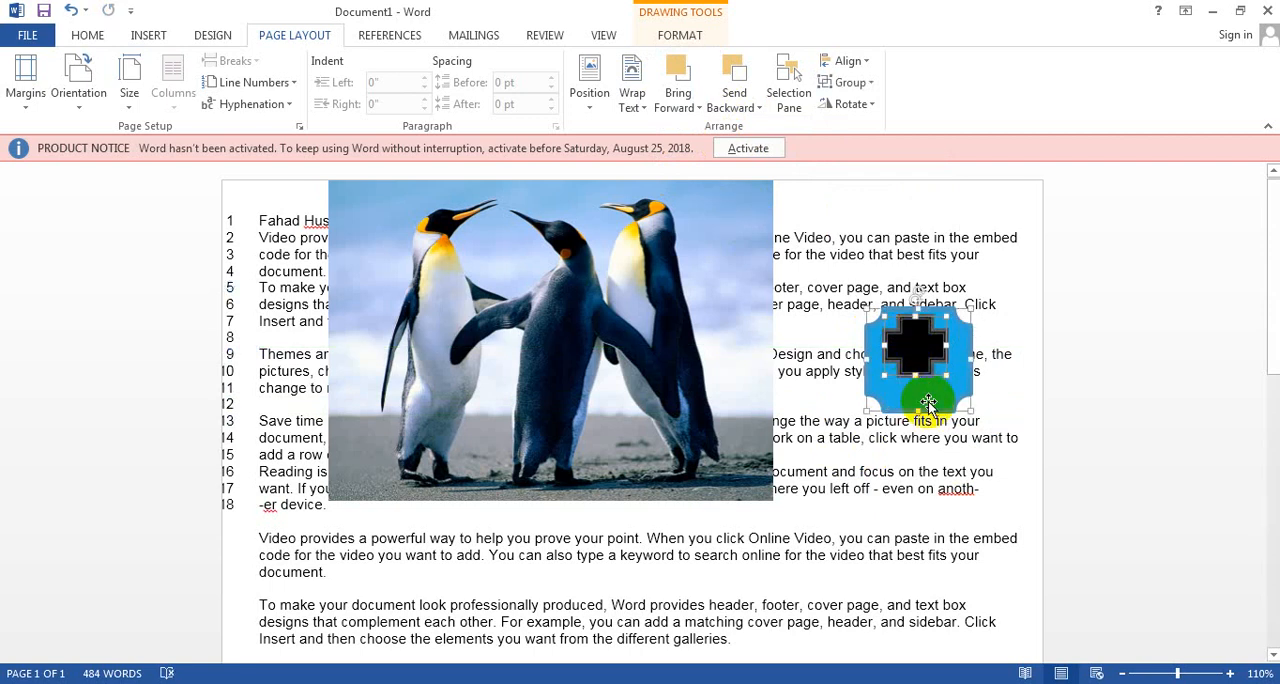
Step: Group the black cross with the blue plaque and move the group slightly up beside the penguin picture
left_click(843, 88)
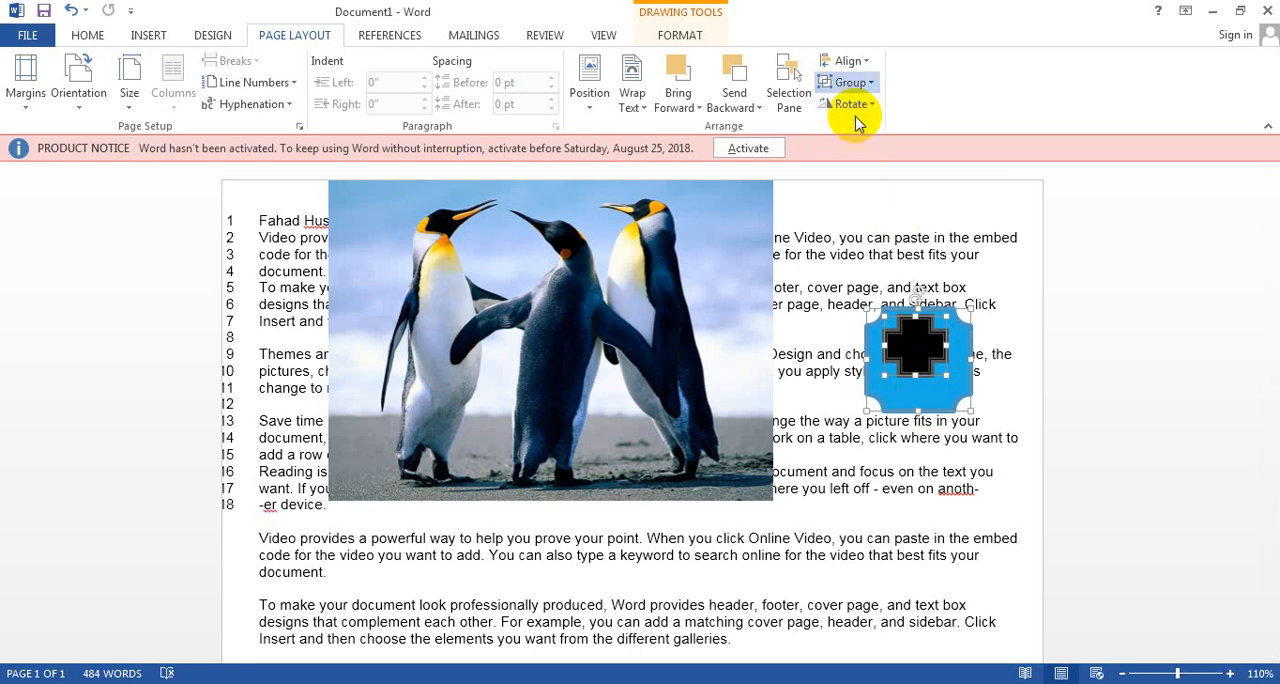
left_click(857, 118)
mouse_move(920, 393)
left_mouse_down()
mouse_move(813, 368)
mouse_move(972, 395)
mouse_move(1048, 378)
mouse_move(1012, 345)
mouse_move(1035, 382)
mouse_move(930, 342)
left_mouse_up()
left_click(936, 470)
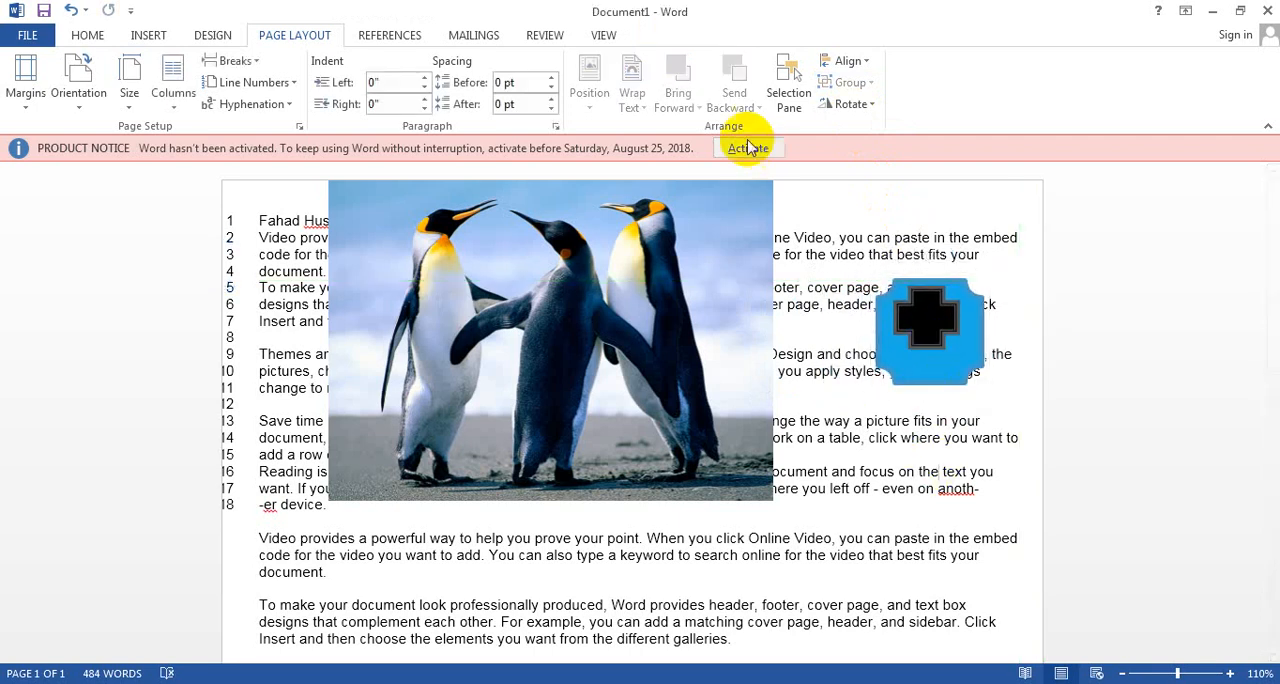
Step: Show the Selection pane and switch the visibility of the shape group and the penguin picture off and back on
left_click(797, 103)
left_click(791, 108)
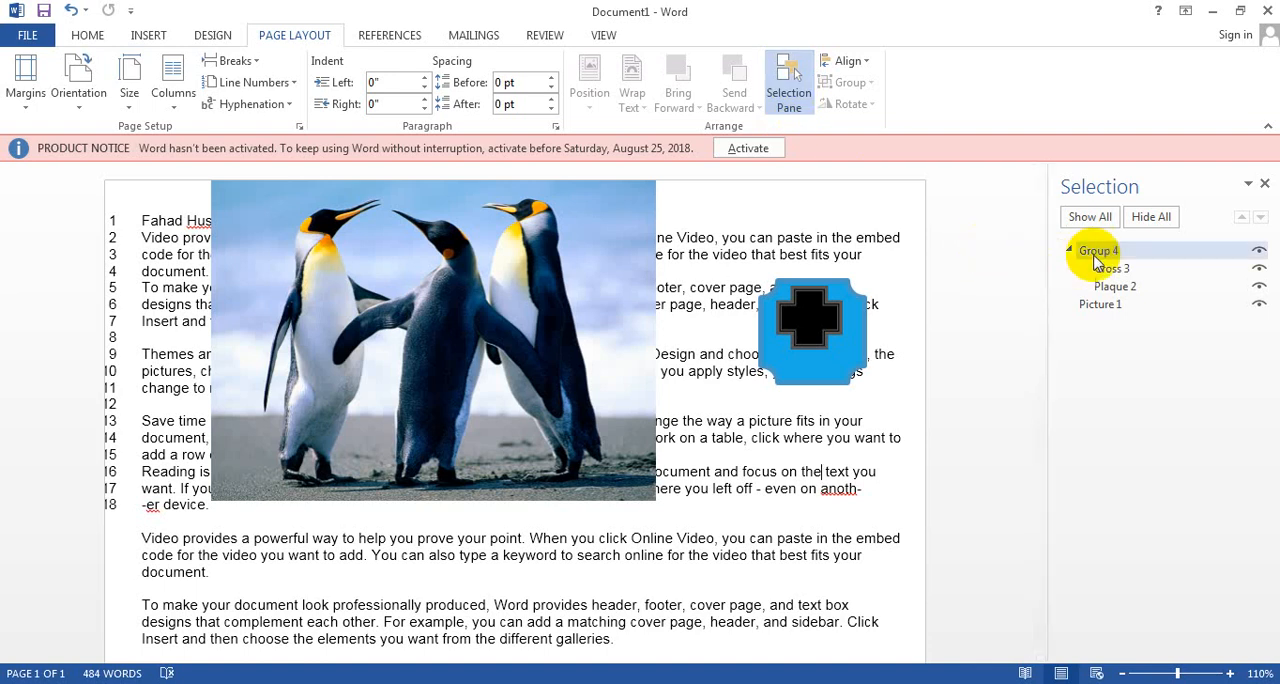
left_click(1257, 252)
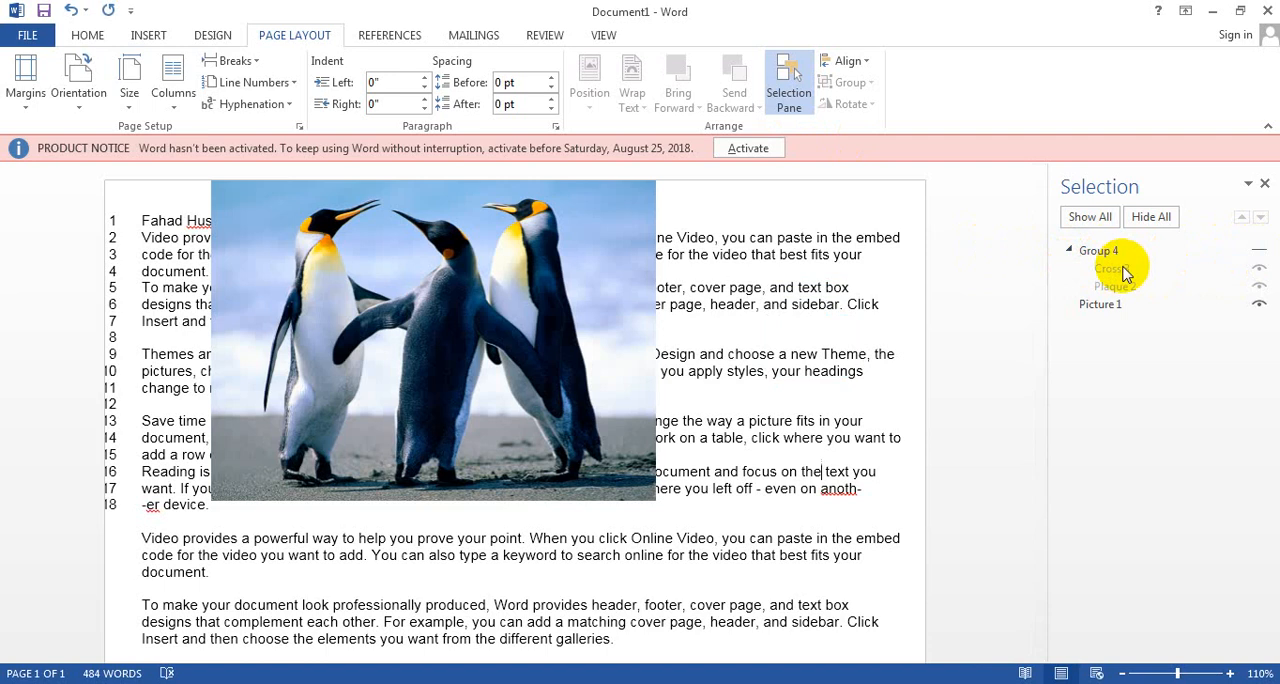
left_click(1259, 304)
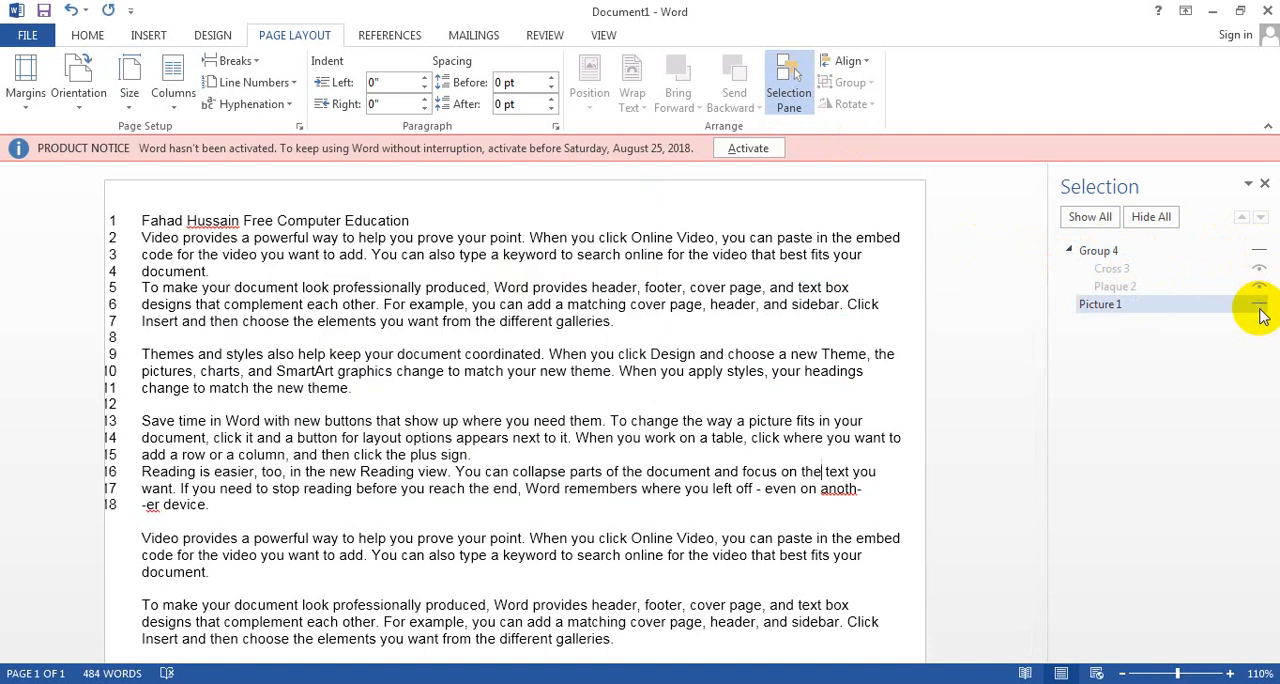
left_click(1259, 304)
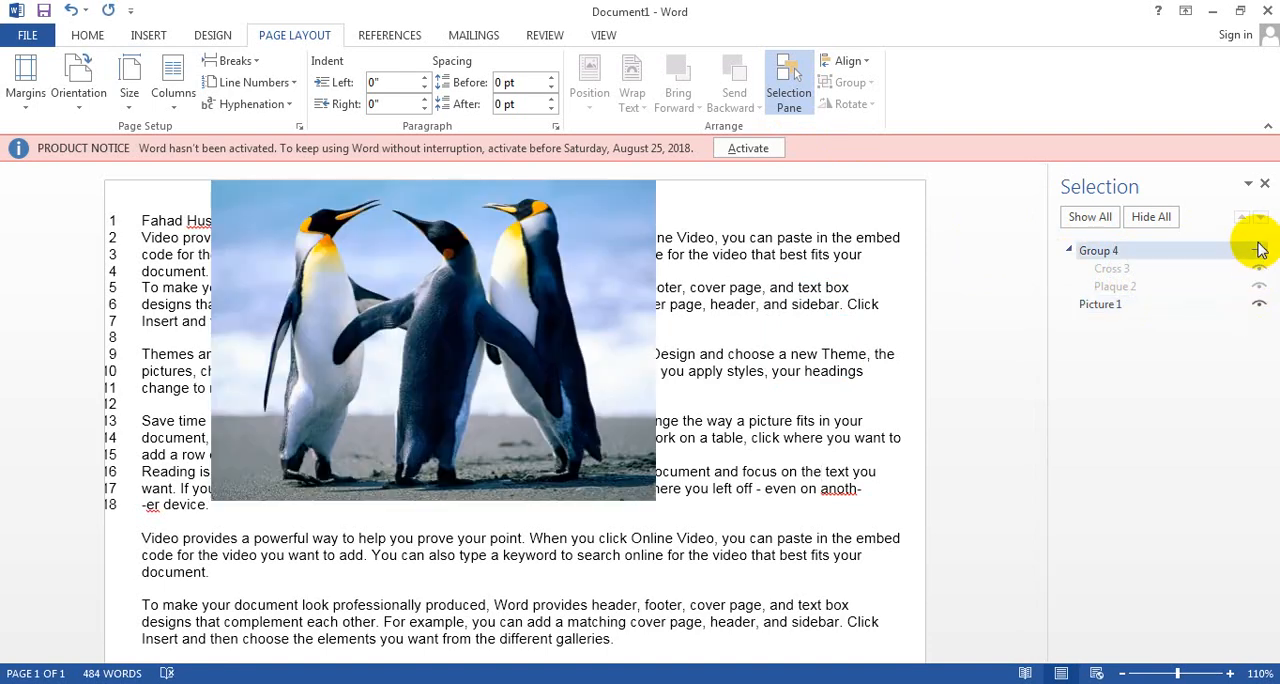
left_click(1259, 251)
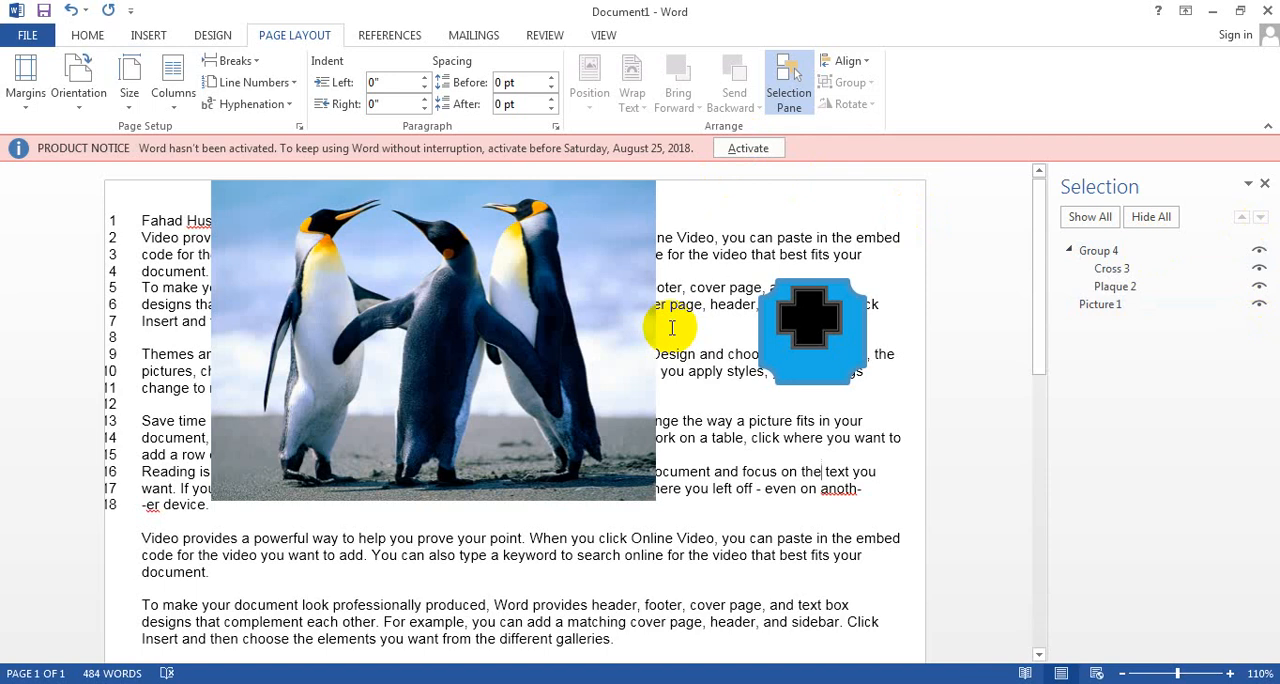
Step: Align the shape group to the horizontal centre and the bottom of the page margins
scroll(672, 327, "down", 1)
left_click(785, 320)
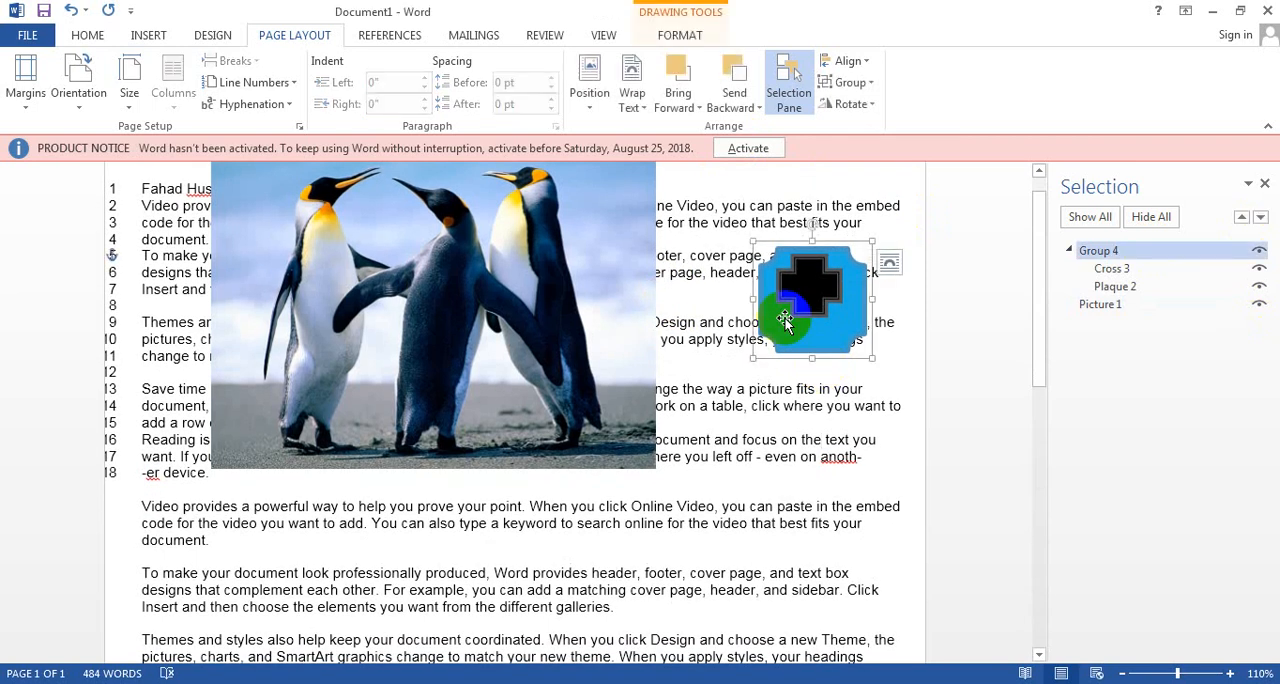
left_click_drag(785, 320, 800, 332)
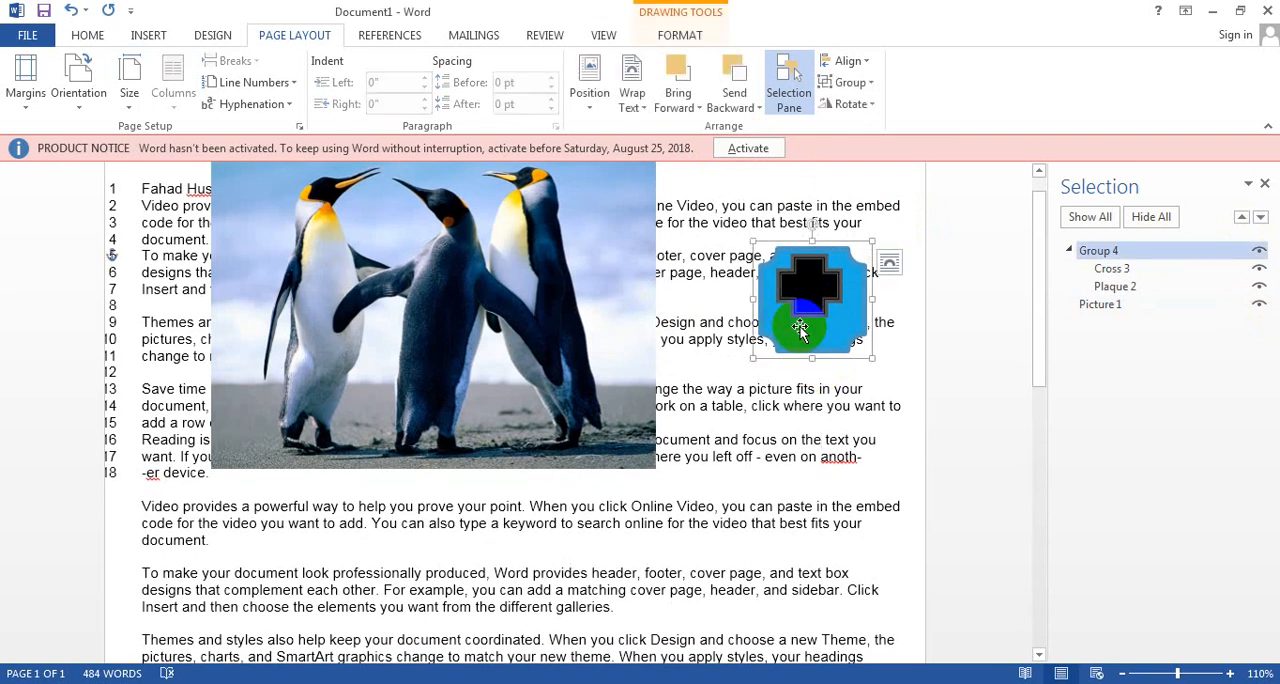
left_click(866, 62)
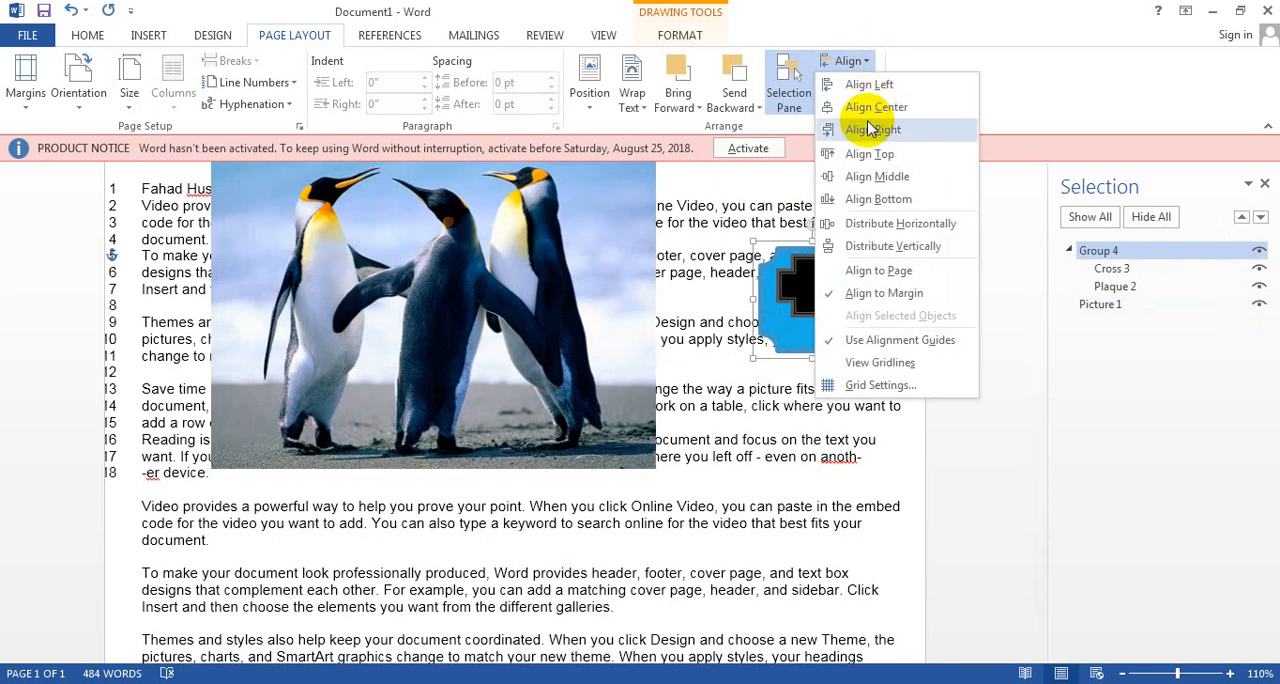
left_click(868, 108)
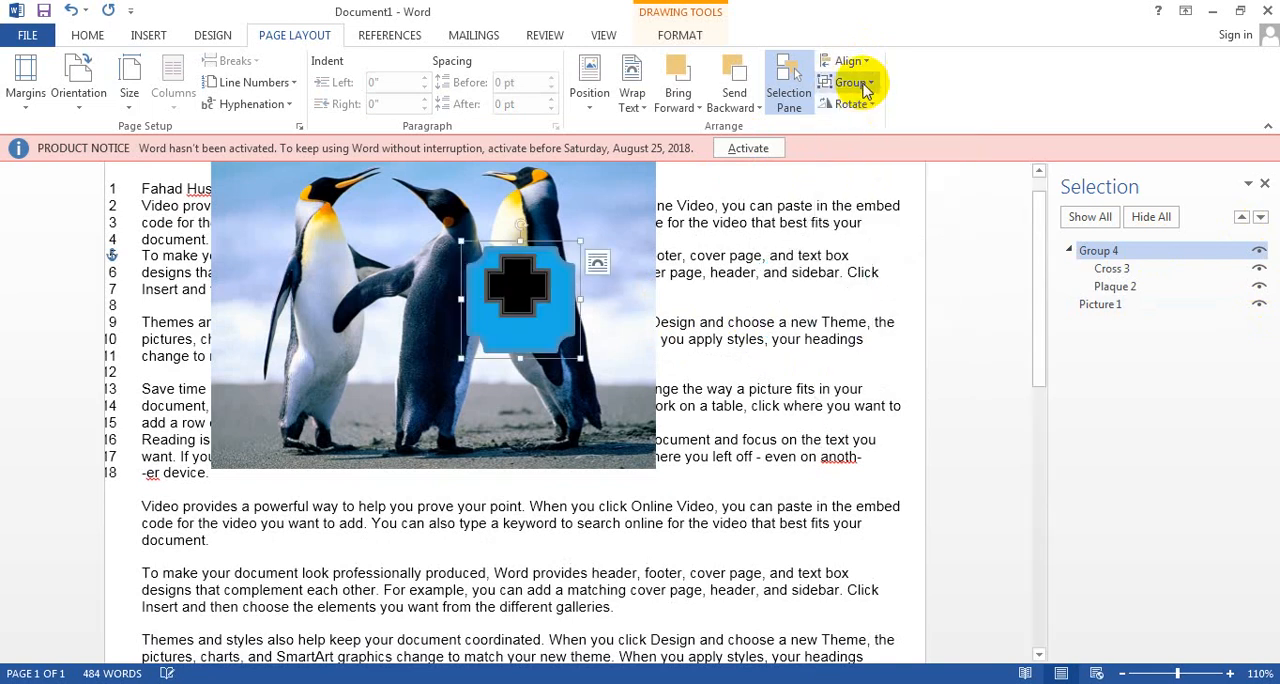
left_click(852, 62)
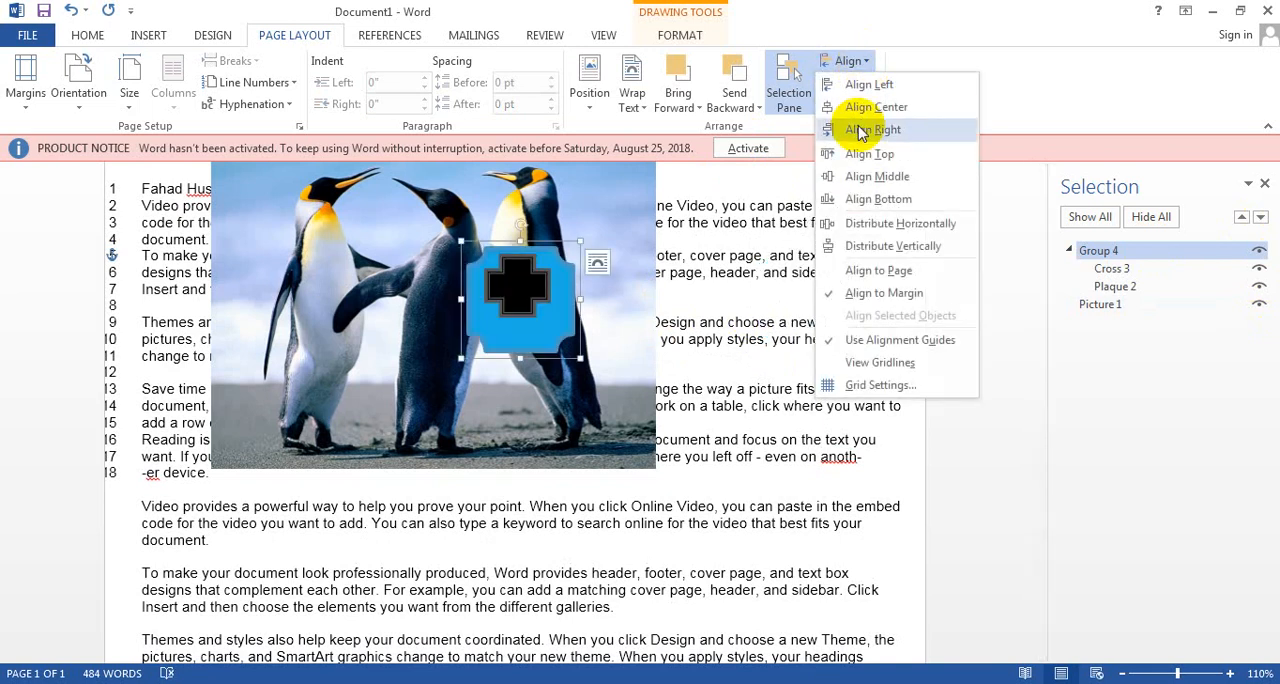
left_click(855, 200)
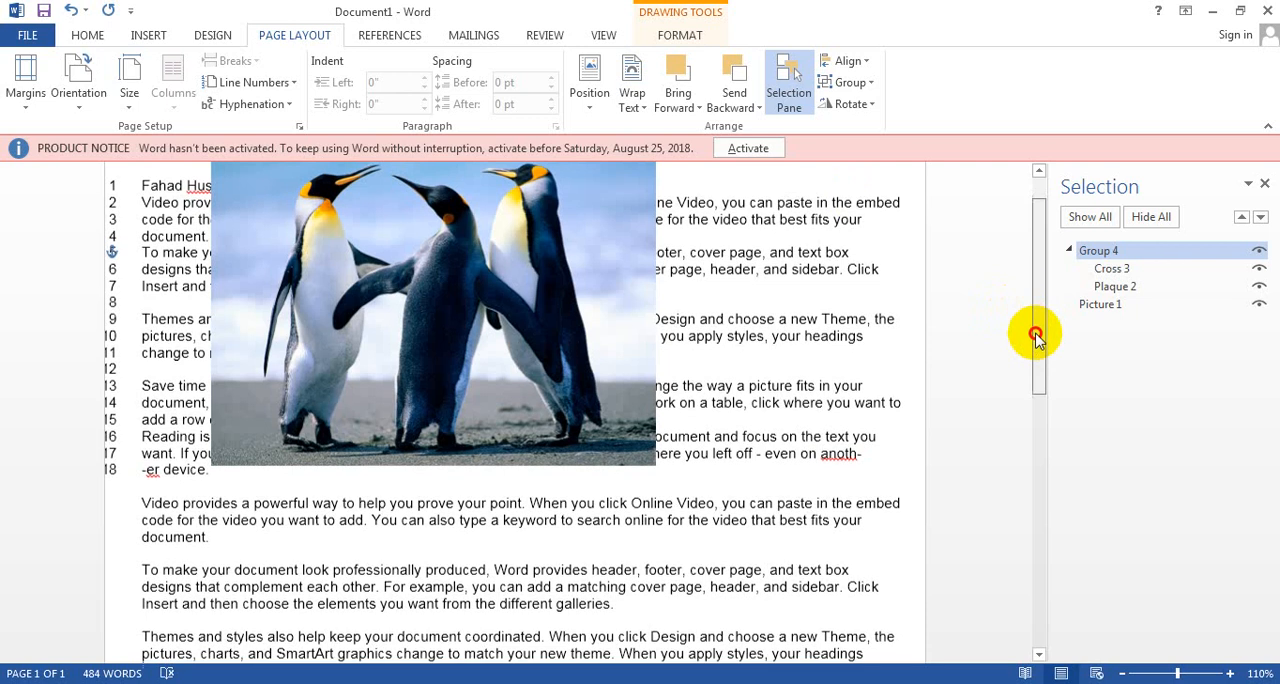
left_click_drag(1036, 337, 1074, 572)
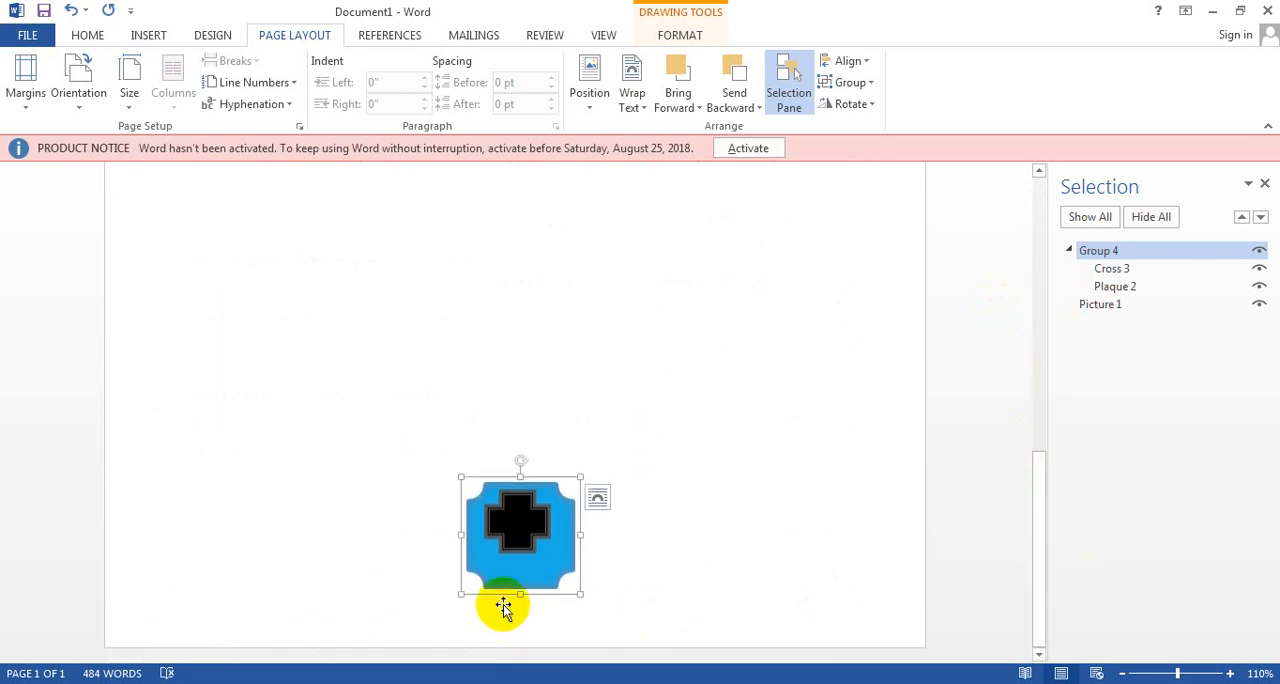
Step: Move the shape group up into the blank area below the text, near the page's horizontal middle
left_click_drag(503, 607, 680, 335)
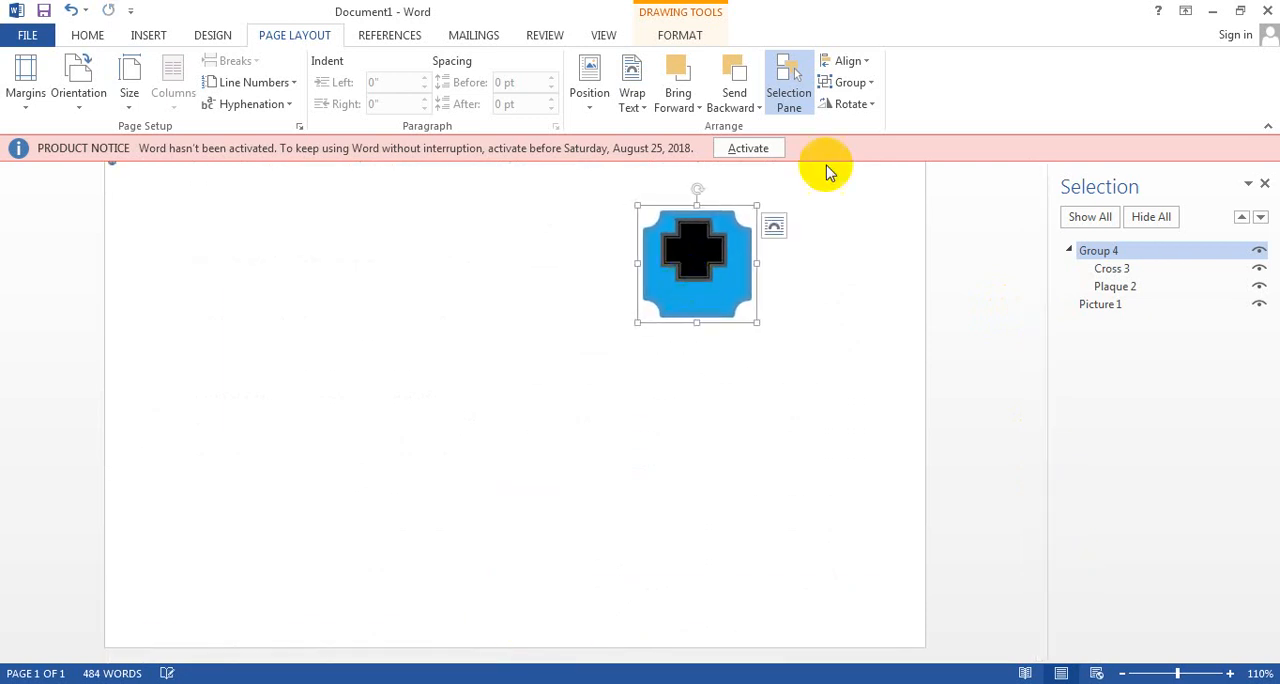
left_click(855, 60)
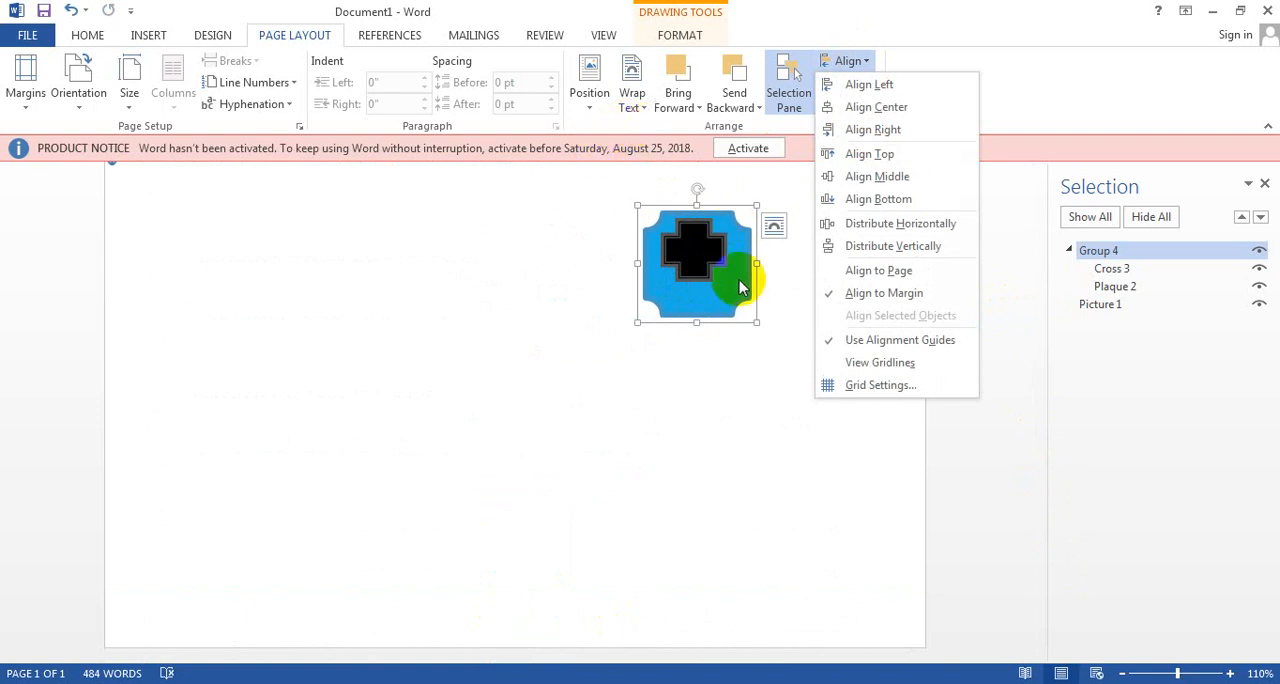
left_click(775, 228)
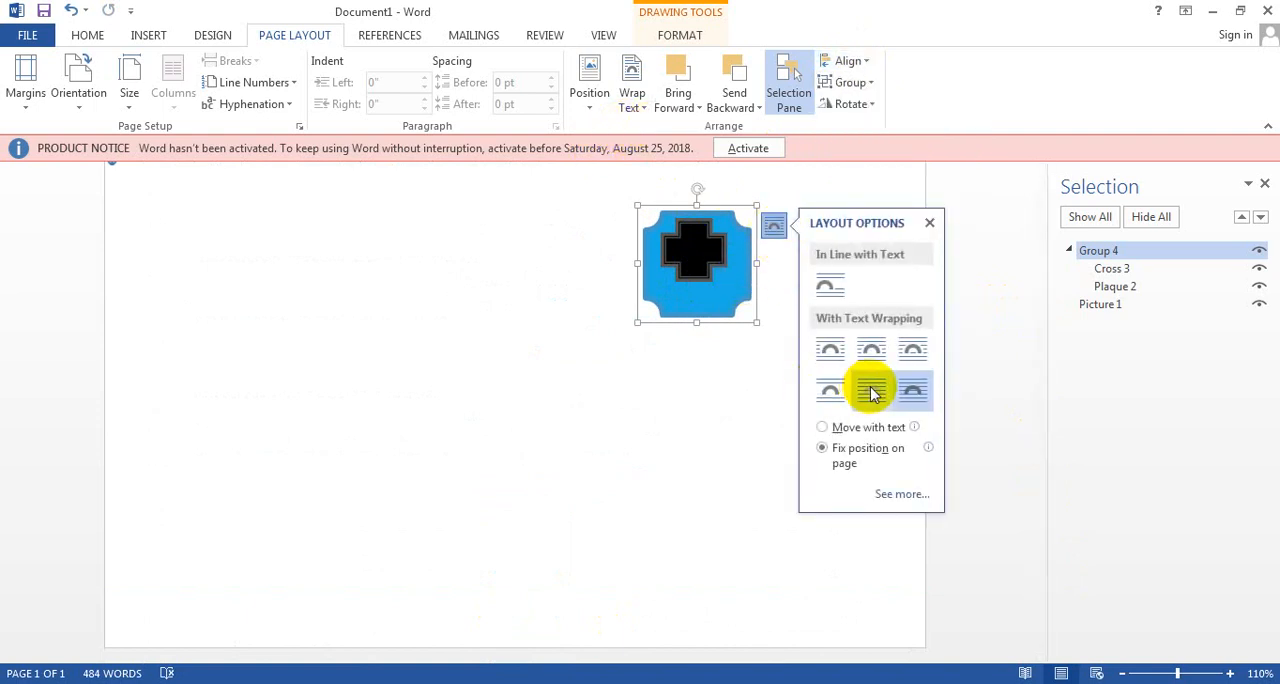
left_click_drag(669, 257, 516, 295)
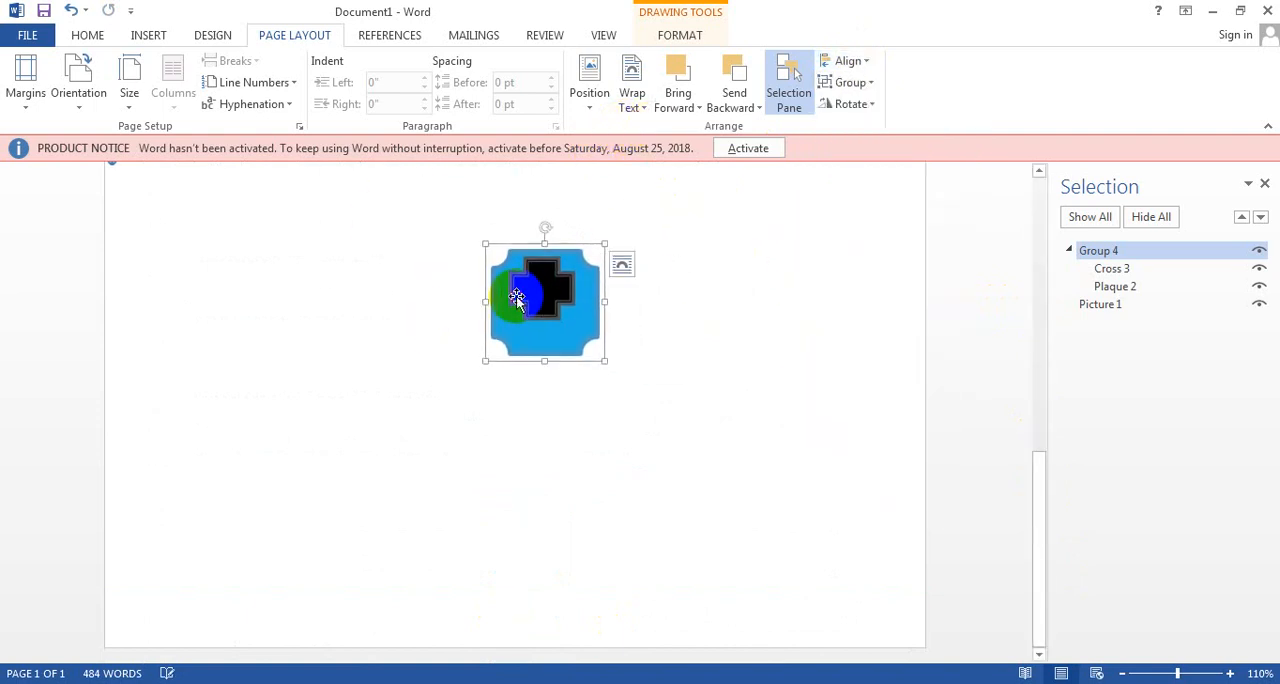
left_click(866, 61)
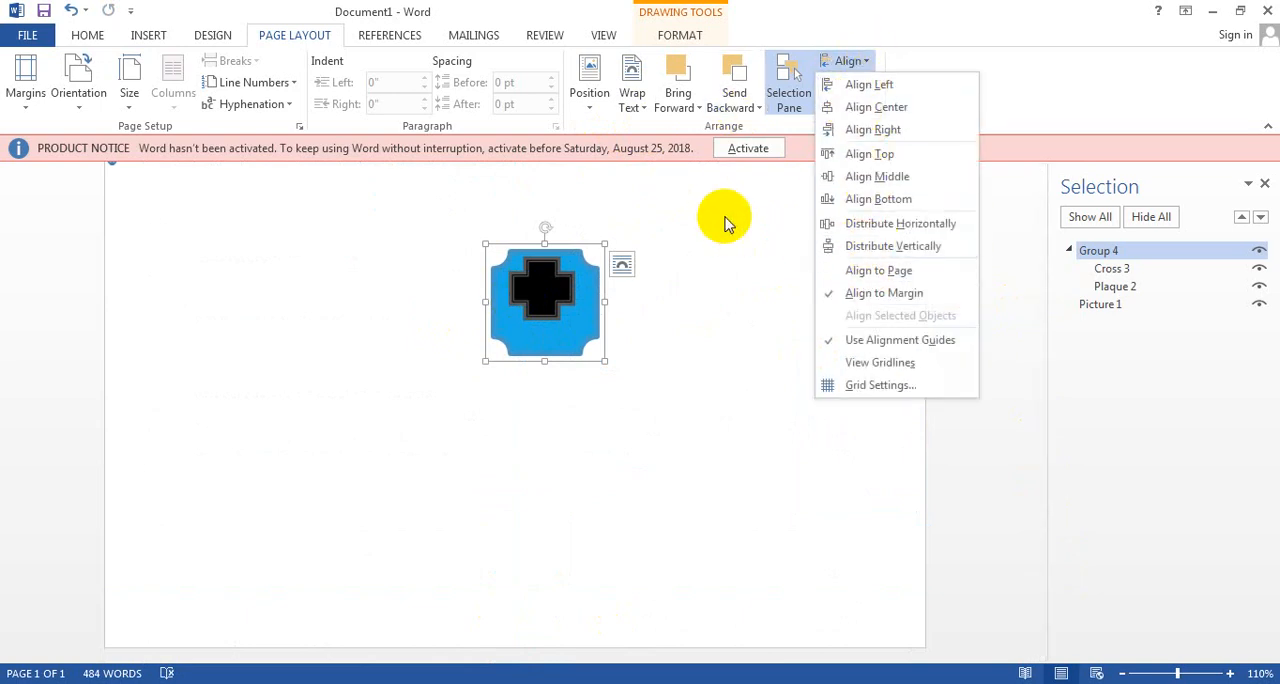
left_click(550, 302)
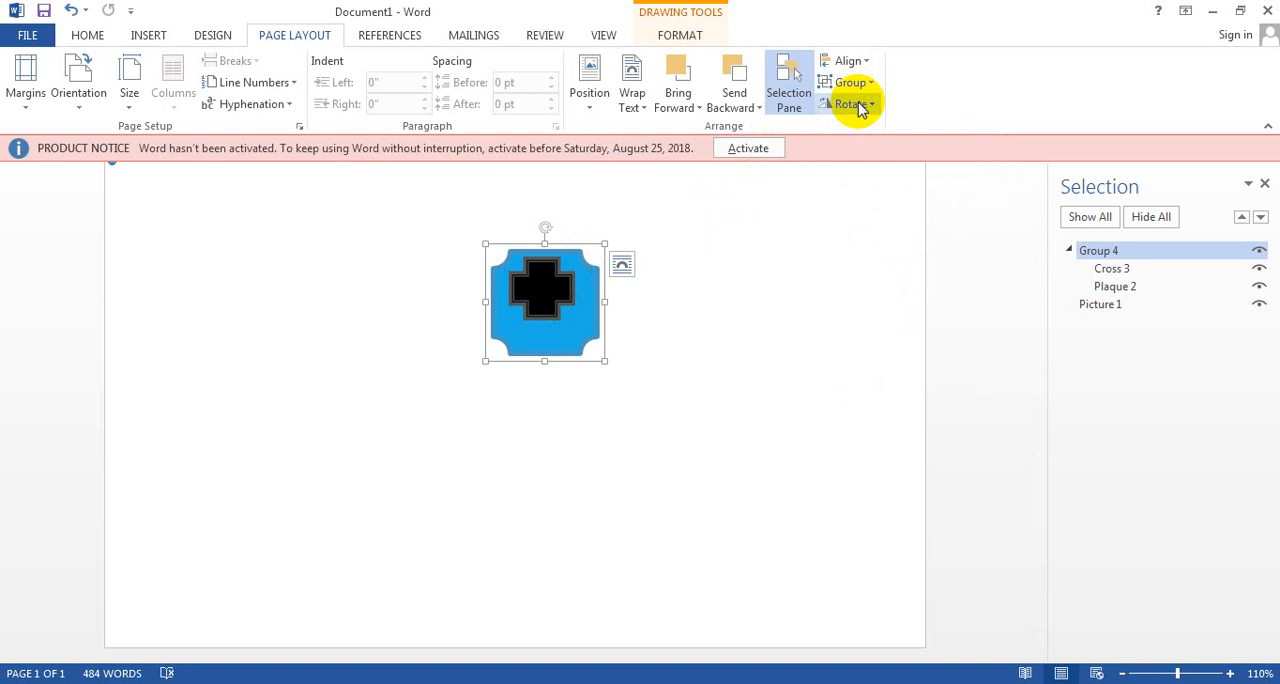
Step: View the rotation options for the shape group and try to rotate the group freehand
left_click(853, 105)
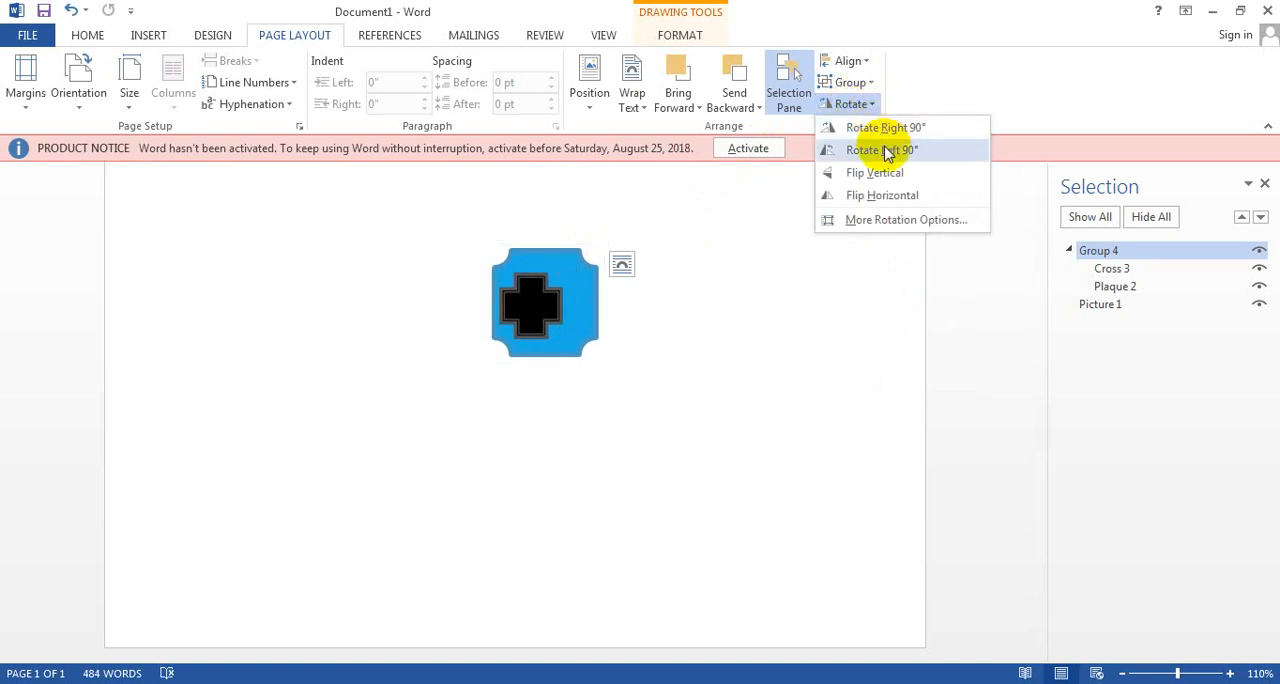
left_click(585, 260)
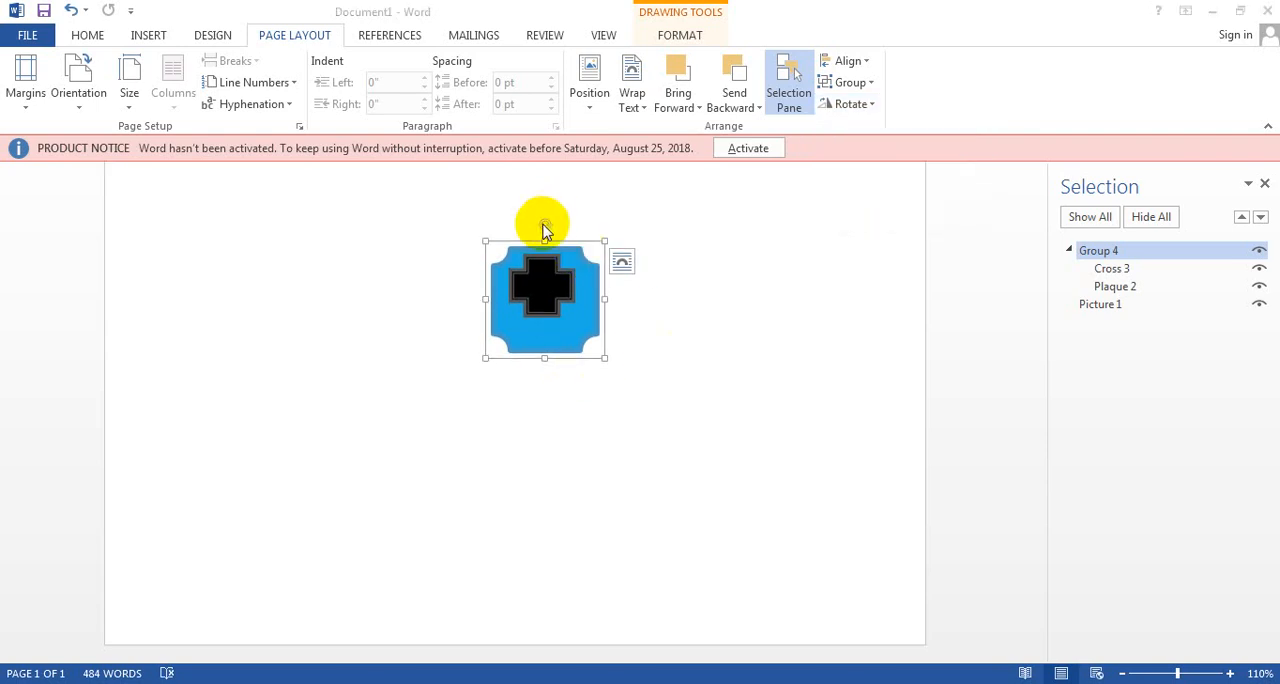
left_click_drag(544, 221, 522, 275)
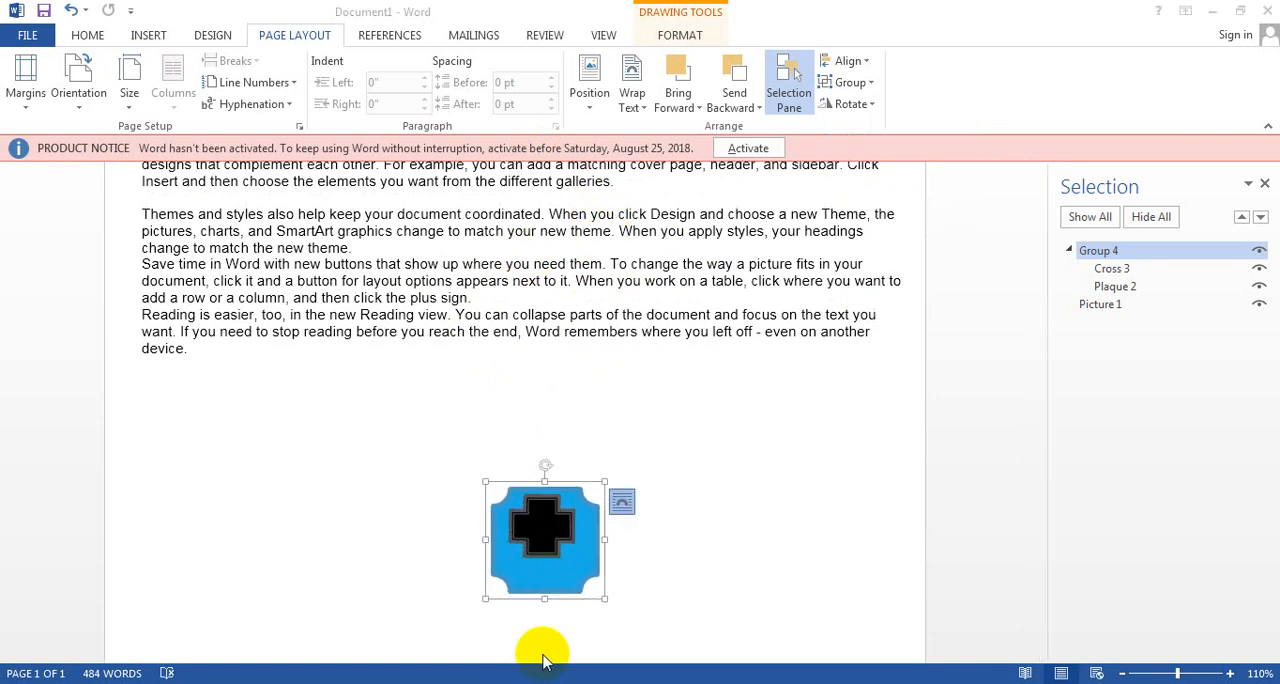